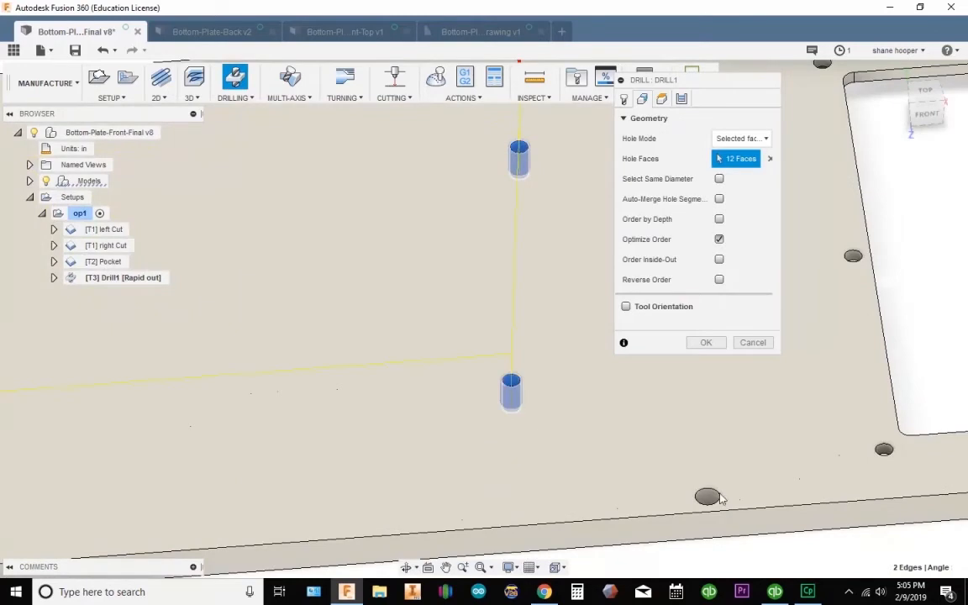
- Add the lower-edge hole, the middle hole and the two upper holes left of the window cutout to the drill's hole faces
scroll(723, 492, "down", 3)
mouse_move(723, 458)
middle_mouse_down()
mouse_move(569, 510)
mouse_move(511, 478)
middle_mouse_up()
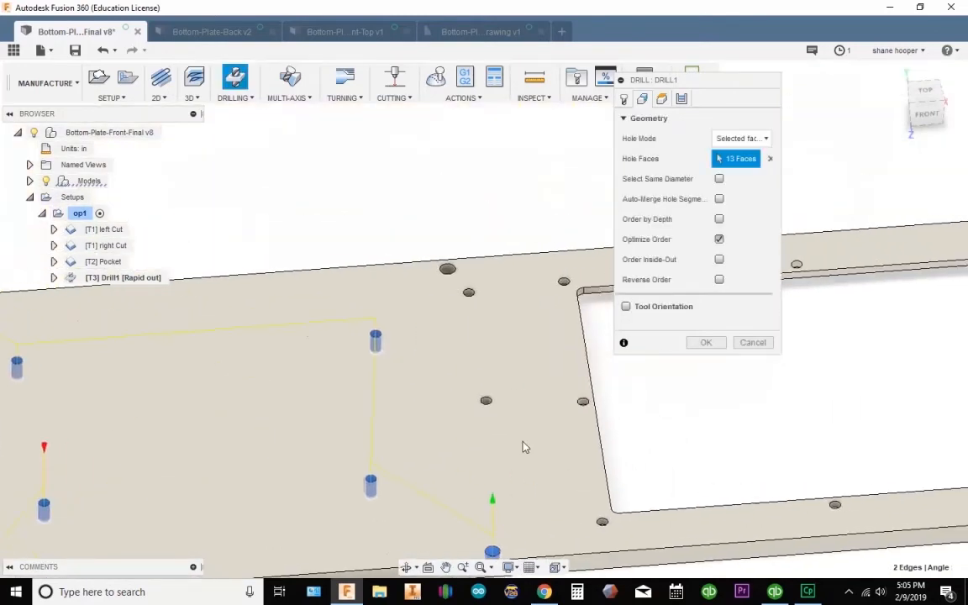
scroll(504, 411, "up", 5)
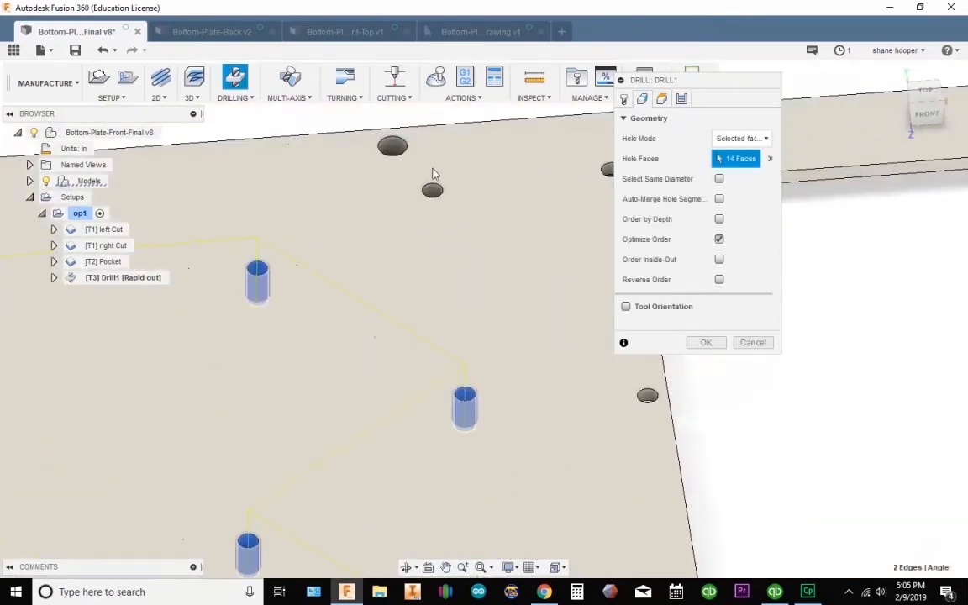
left_click(432, 194)
left_click(409, 159)
left_click(410, 158)
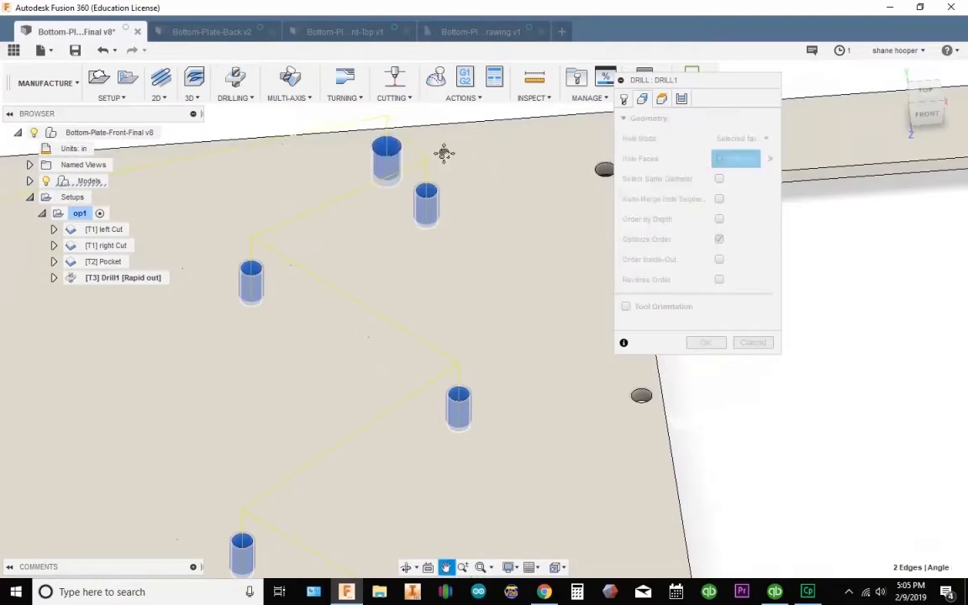
- Add the three holes running along the left edge of the window cutout to the drill's hole faces
middle_click_drag(488, 166, 387, 145)
left_click(509, 149)
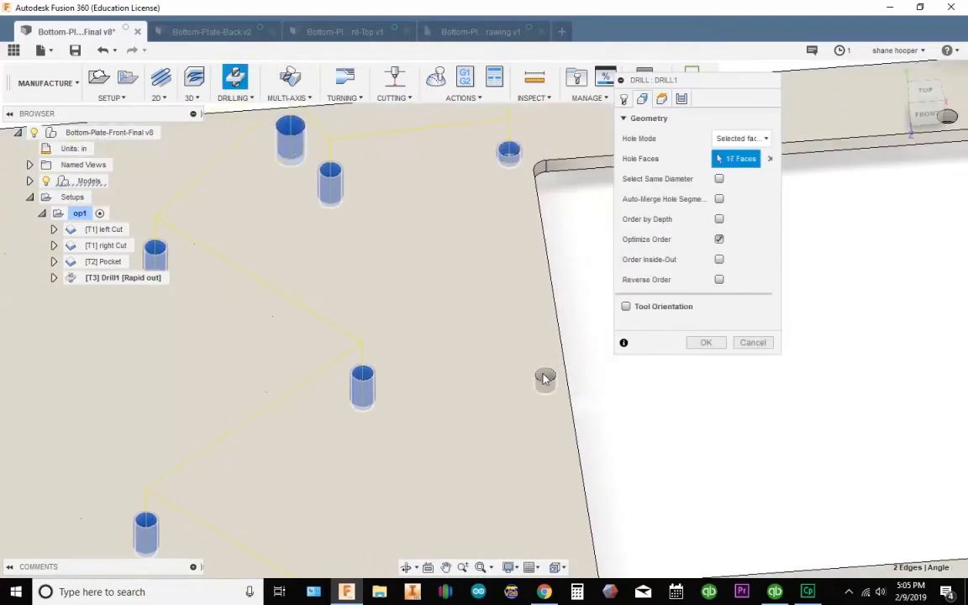
scroll(543, 413, "down", 4)
middle_click_drag(531, 429, 405, 293)
scroll(459, 383, "up", 5)
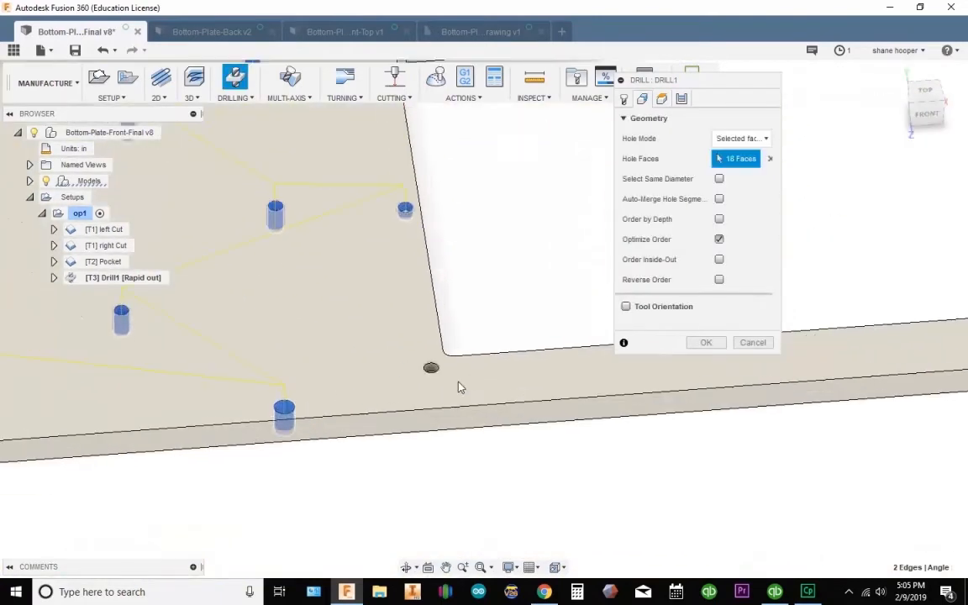
scroll(446, 367, "down", 5)
middle_click_drag(471, 346, 220, 352)
- Add the four holes in the narrow strip below the window cutout to the drill's hole faces
scroll(357, 363, "up", 2)
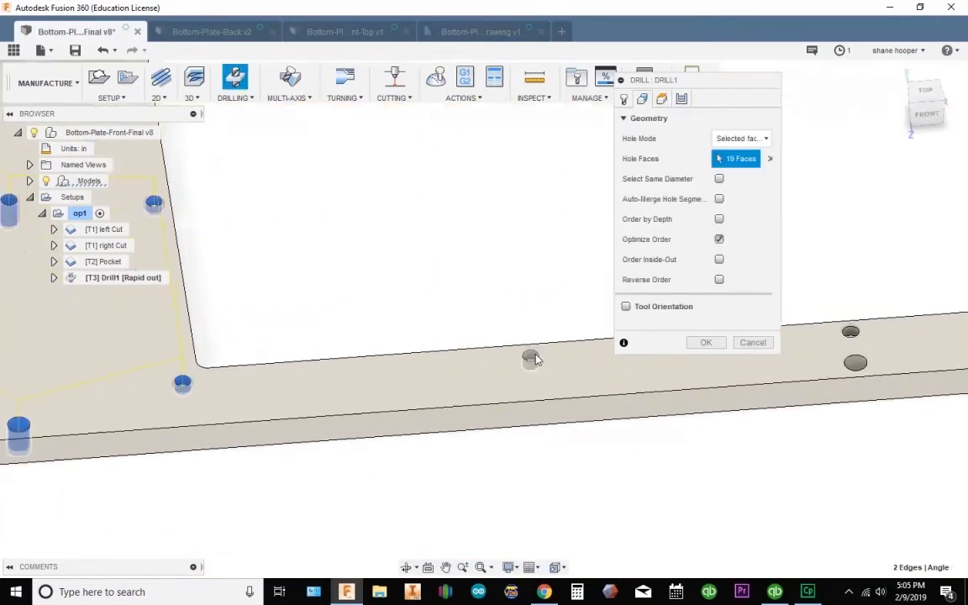
middle_click_drag(551, 350, 178, 319)
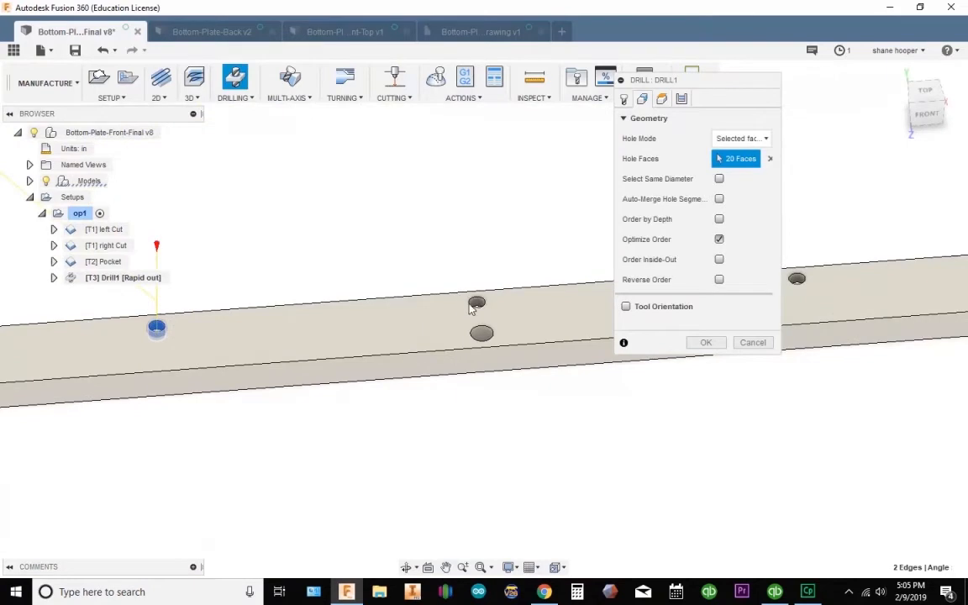
left_click(477, 304)
left_click(481, 333)
middle_click_drag(534, 310, 184, 305)
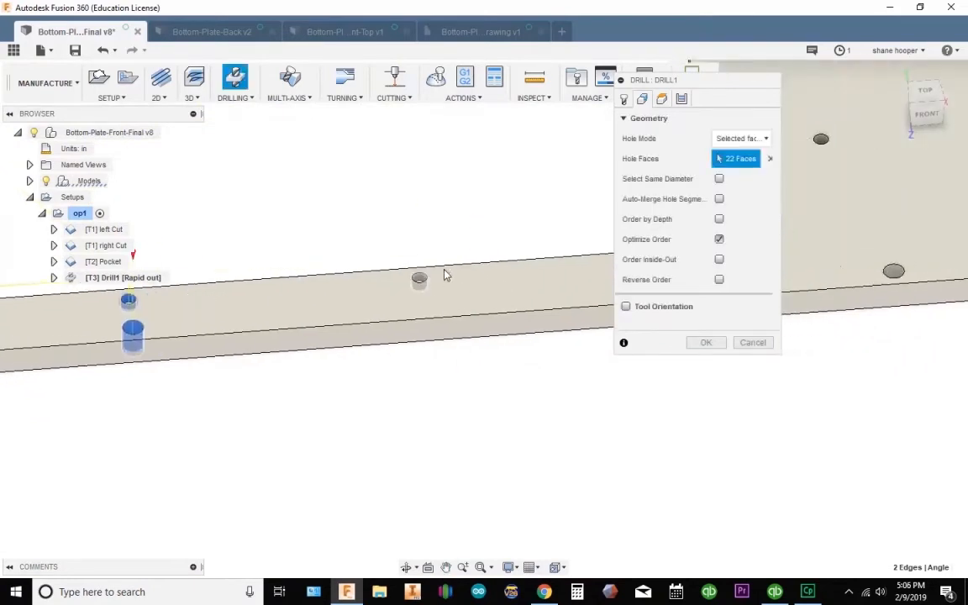
left_click(420, 280)
- Select the lower corner hole, lower-edge hole and two middle holes right of the window cutout for drilling
middle_click_drag(404, 274, 359, 290, "shift")
left_click(413, 281)
left_click(571, 294)
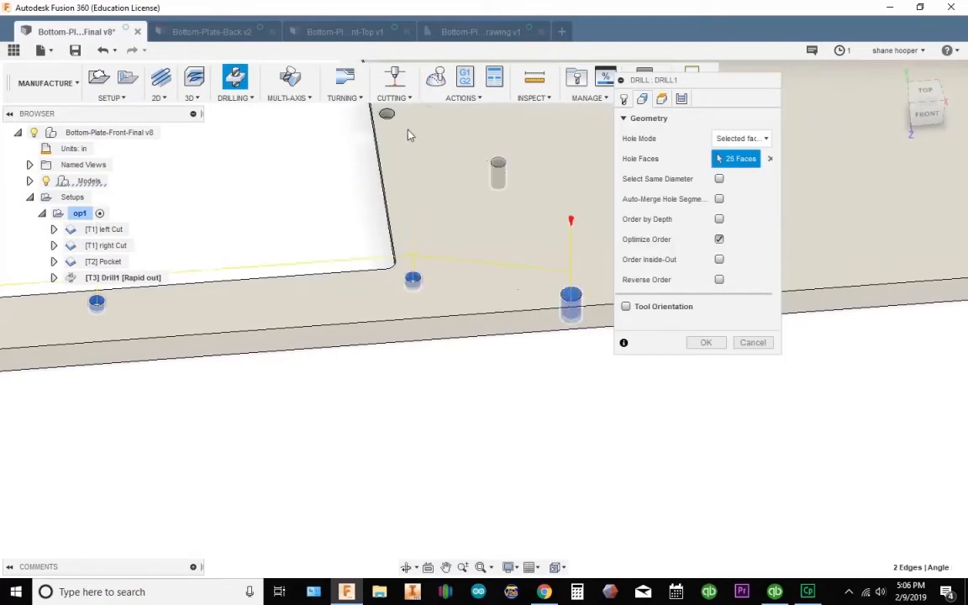
left_click(497, 168)
left_click(387, 120)
- Select the three holes around the window cutout's upper right corner, including the one at the plate's upper edge, for drilling
scroll(439, 173, "down", 1)
middle_click_drag(435, 202, 415, 513)
scroll(443, 284, "up", 3)
scroll(445, 288, "up", 2)
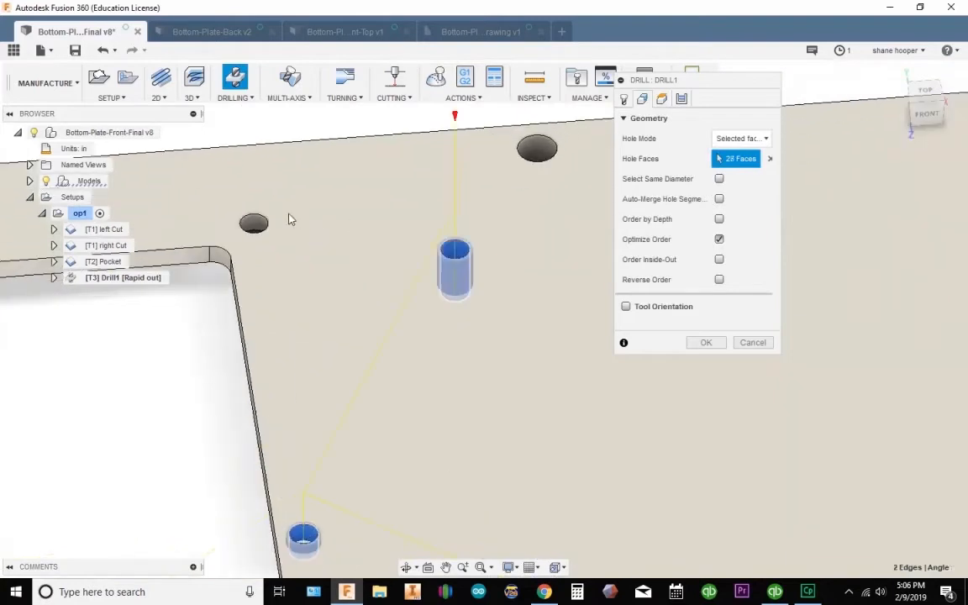
left_click(264, 223)
scroll(317, 304, "down", 4)
middle_click_drag(319, 315, 386, 363)
left_click(486, 280)
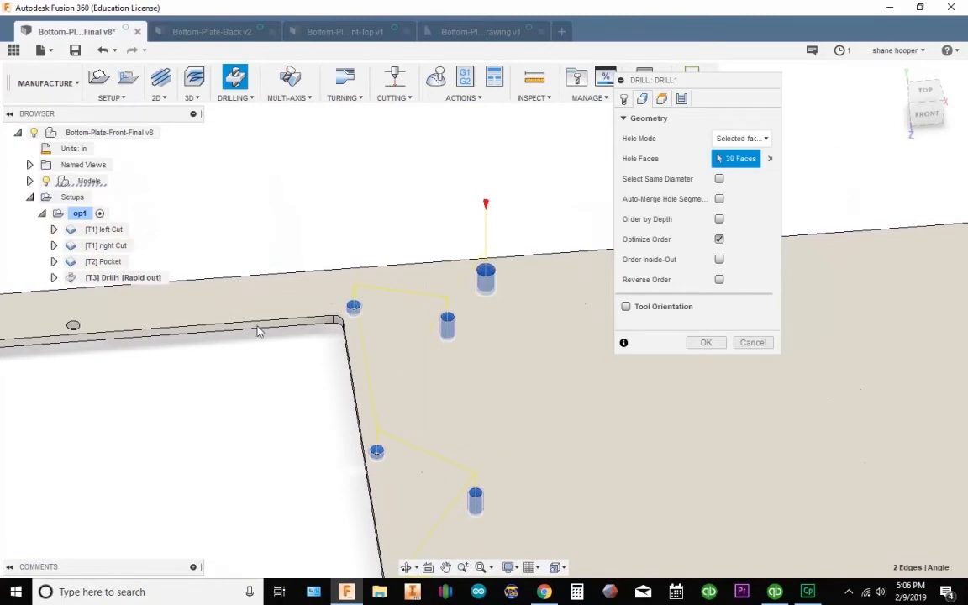
- Add the four holes in the narrow strip above the window cutout to the drill's hole faces
scroll(309, 340, "up", 5)
left_click(244, 401)
middle_click_drag(188, 398, 621, 311)
scroll(239, 353, "down", 3)
middle_click_drag(239, 355, 527, 357)
scroll(362, 342, "up", 4)
left_click(362, 376)
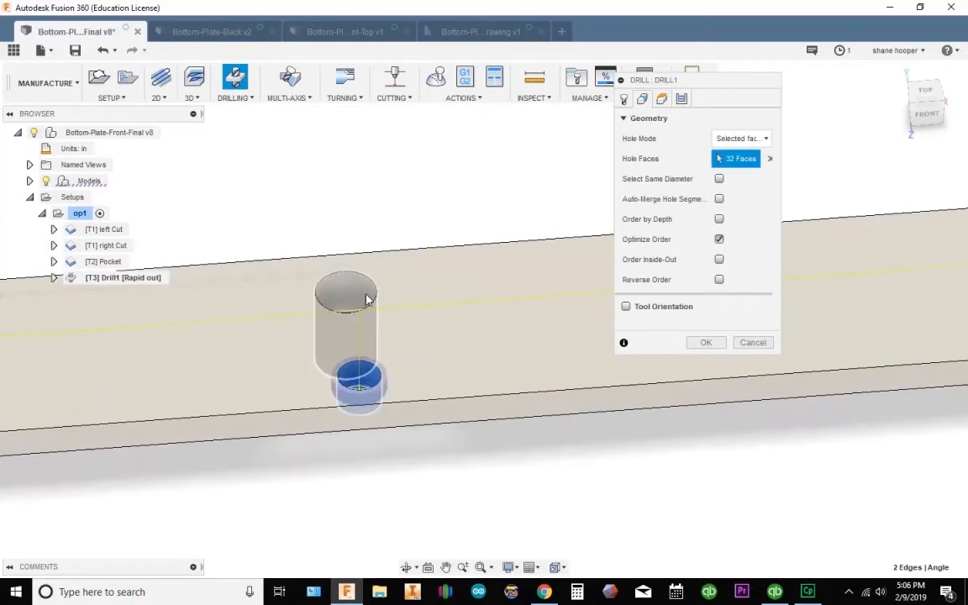
left_click(346, 294)
middle_click_drag(164, 372, 630, 383)
scroll(353, 393, "down", 3)
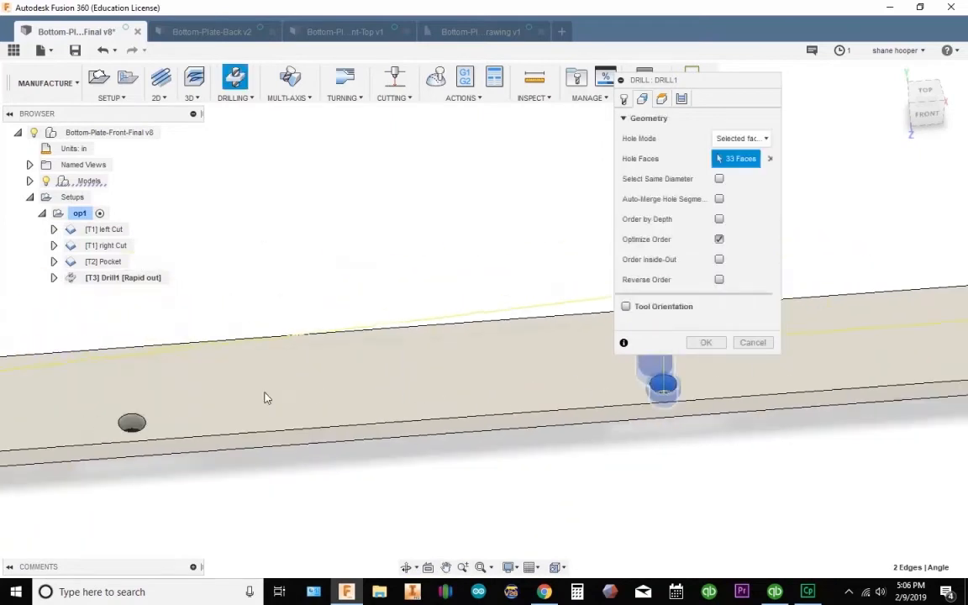
middle_click_drag(239, 405, 572, 285)
left_click(468, 304)
- Add all eight large and small holes at the plate's right end to the drill's hole faces
scroll(233, 328, "down", 3)
middle_click_drag(232, 327, 117, 280)
scroll(350, 361, "down", 6)
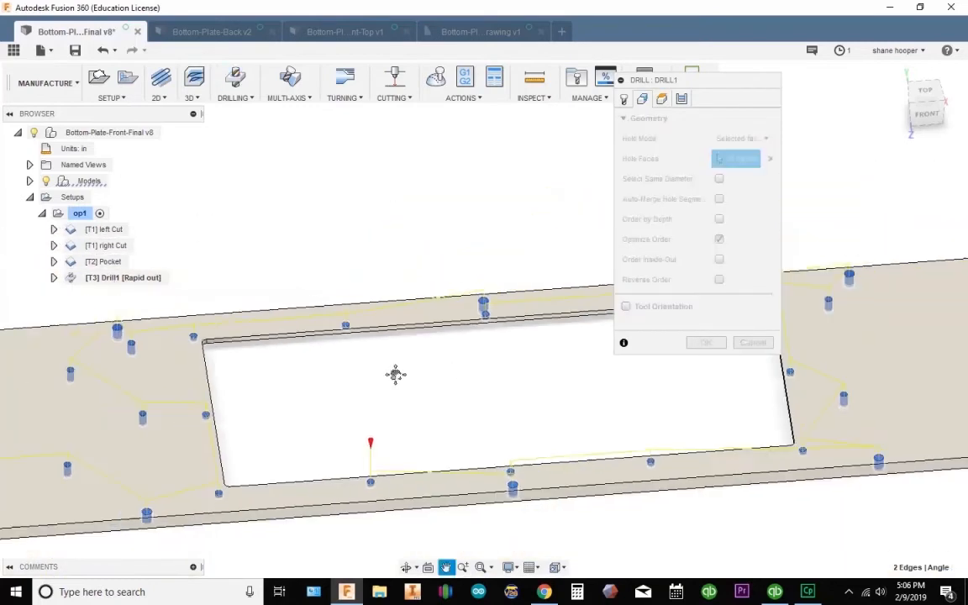
middle_click_drag(450, 370, 61, 350)
scroll(385, 371, "down", 1)
scroll(403, 366, "down", 2)
middle_click_drag(476, 338, 108, 325)
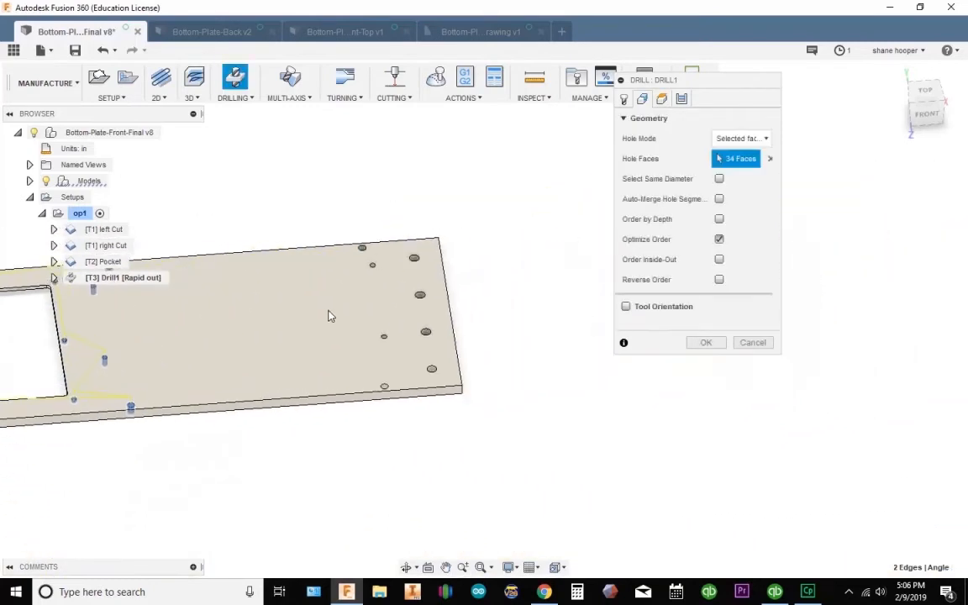
scroll(326, 349, "up", 3)
scroll(343, 397, "up", 1)
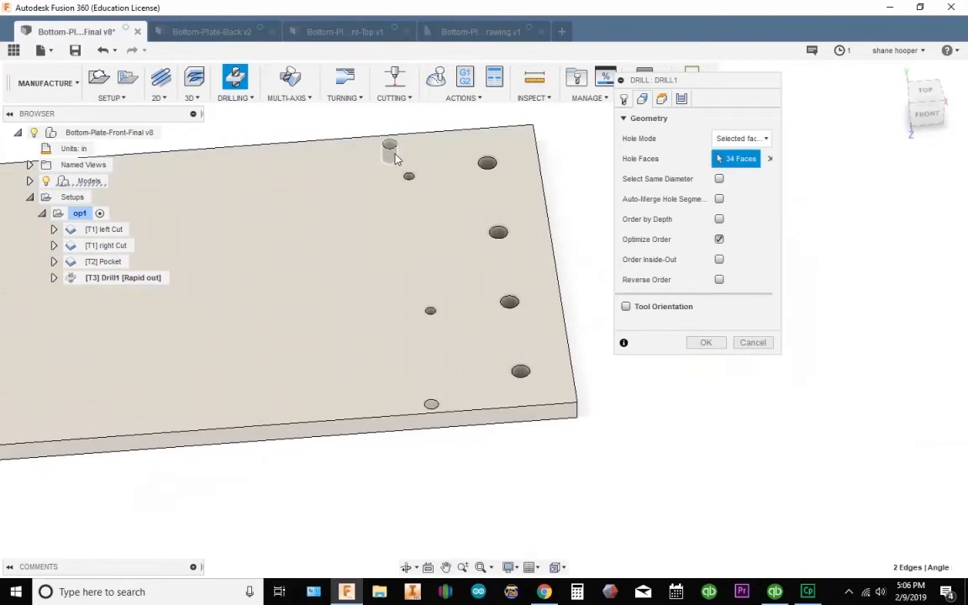
left_click(409, 180)
left_click(487, 164)
left_click(500, 241)
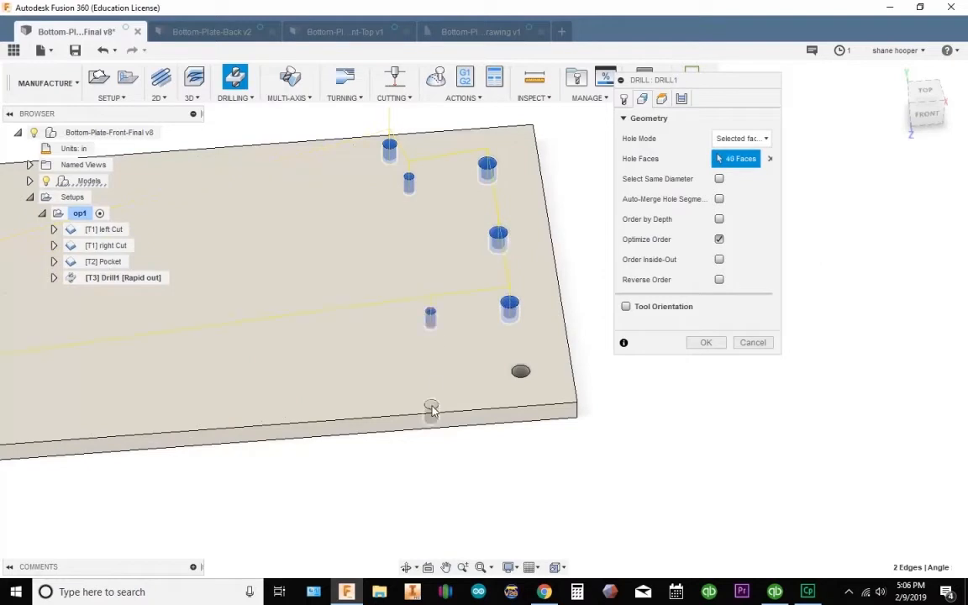
left_click(518, 383)
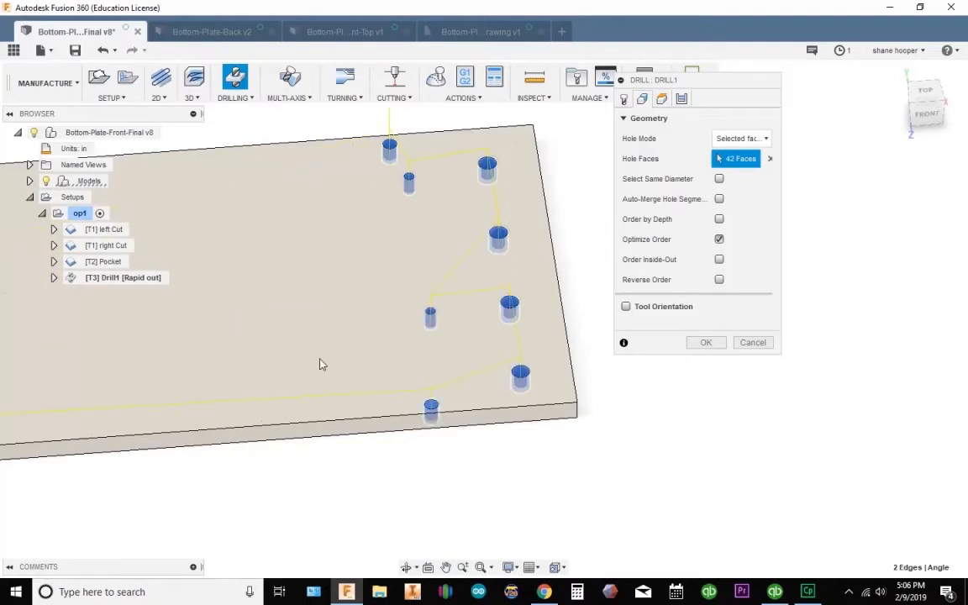
- Set the drill's clearance, retract and feed height offsets to 0.1 in each, checking the heights from the front view
scroll(322, 370, "down", 5)
middle_click_drag(286, 388, 652, 348)
scroll(336, 392, "down", 3)
scroll(412, 344, "down", 1)
middle_click_drag(389, 341, 212, 347)
middle_click_drag(340, 310, 566, 266)
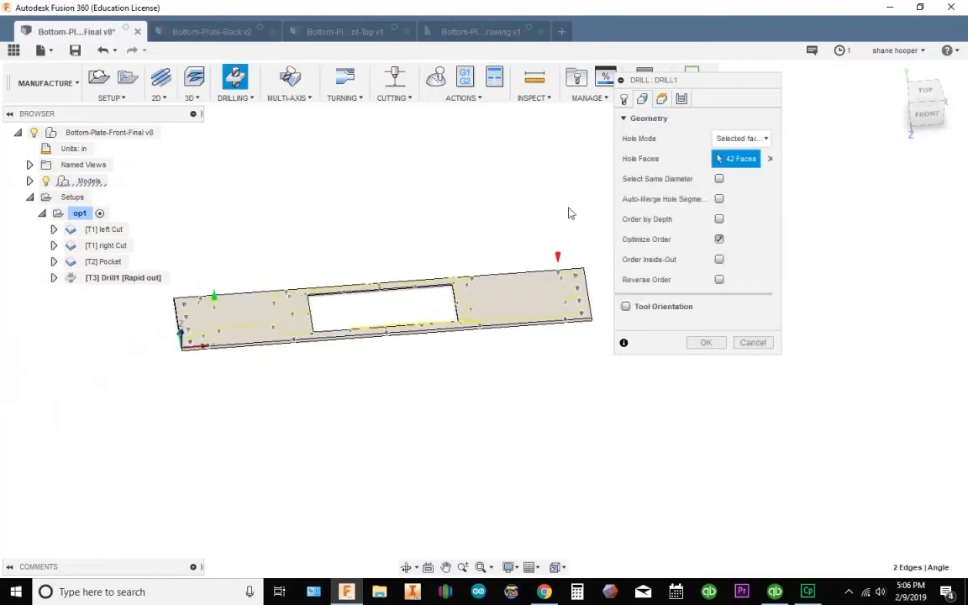
left_click(661, 99)
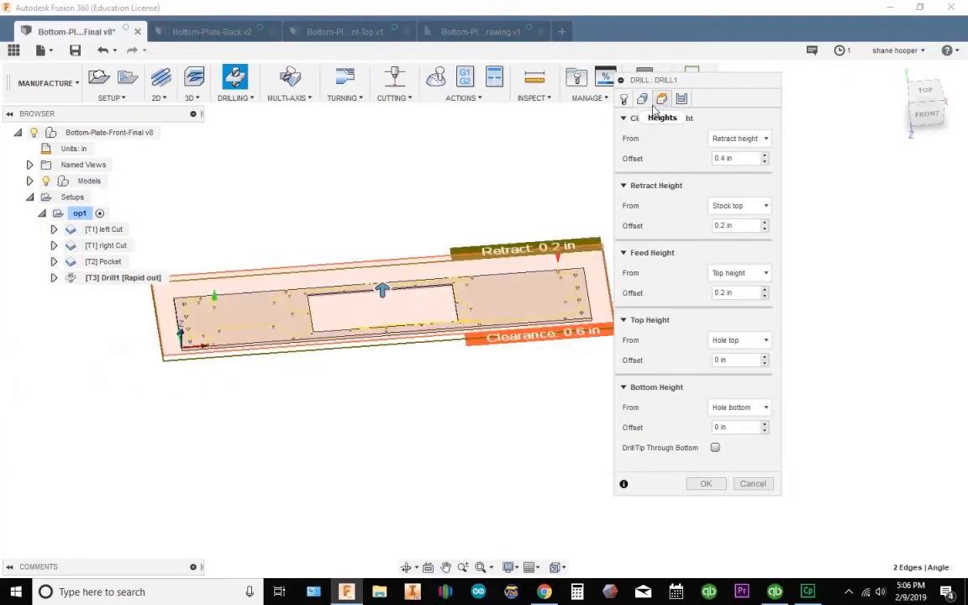
left_click(925, 117)
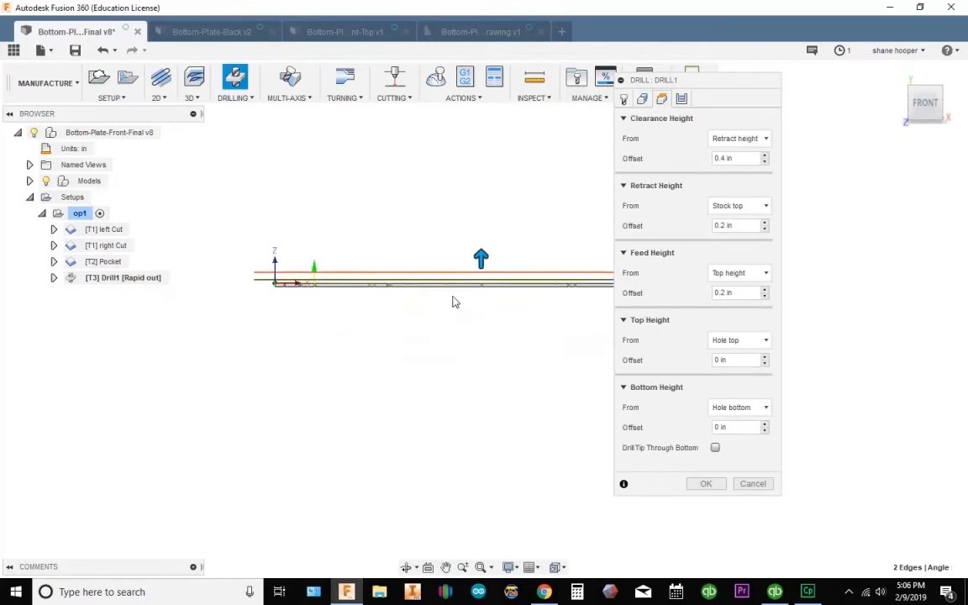
left_click(739, 157)
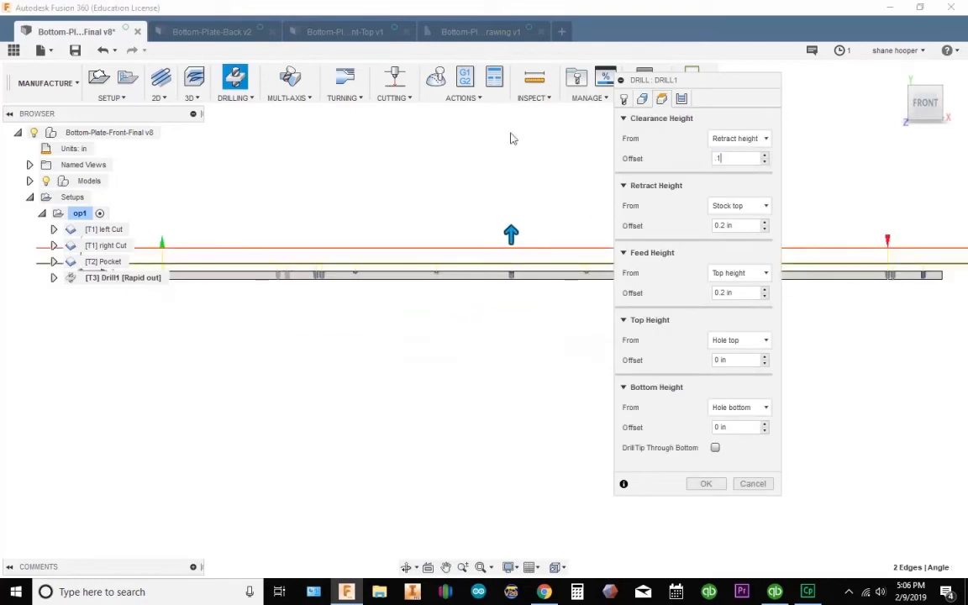
key("Tab")
key("Tab")
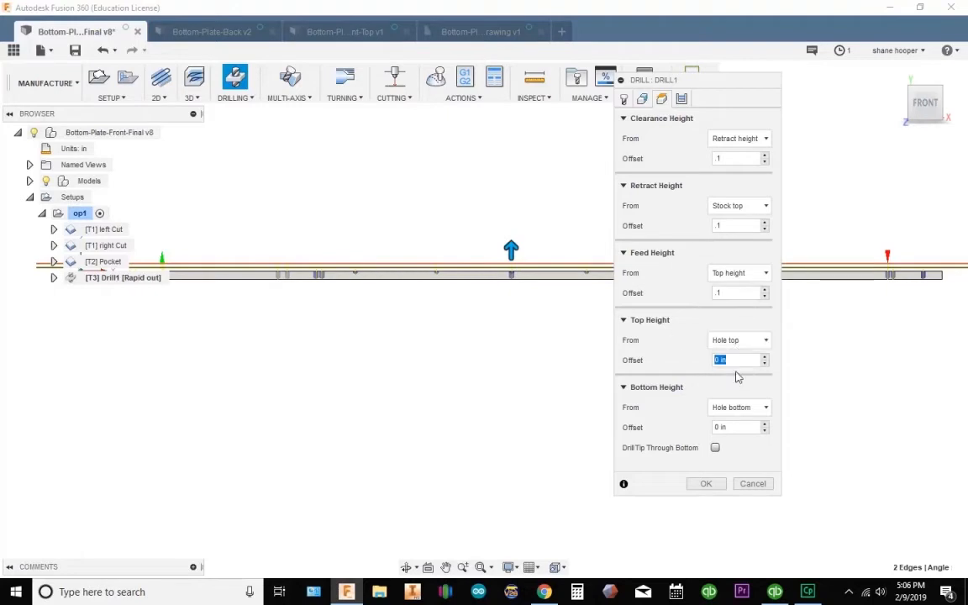
- Set the bottom height to Origin (absolute) with a -0.05 in offset and accept the drill operation with the Drilling - rapid out cycle
left_click(745, 410)
left_click(741, 359)
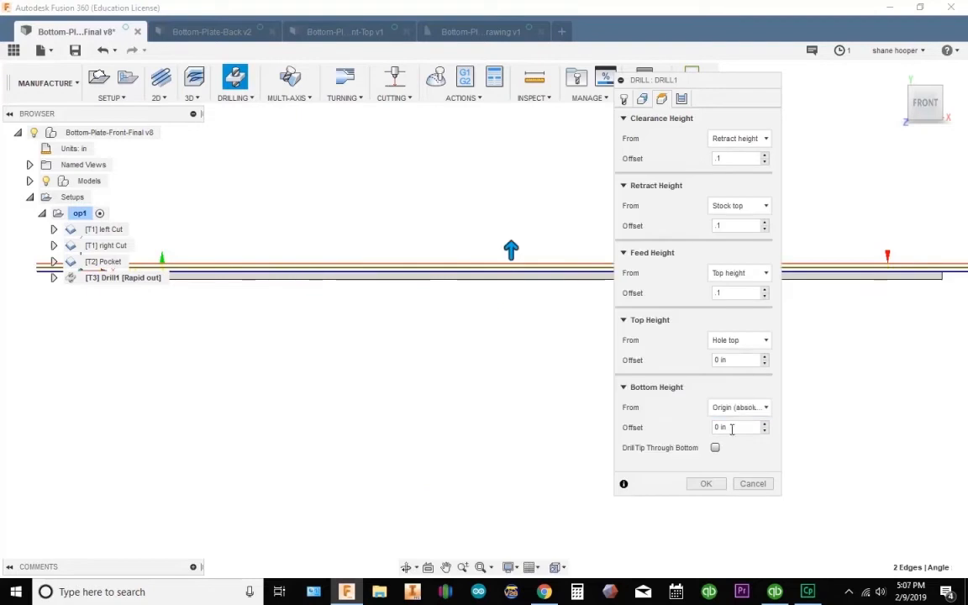
left_click(749, 429)
type("-.05")
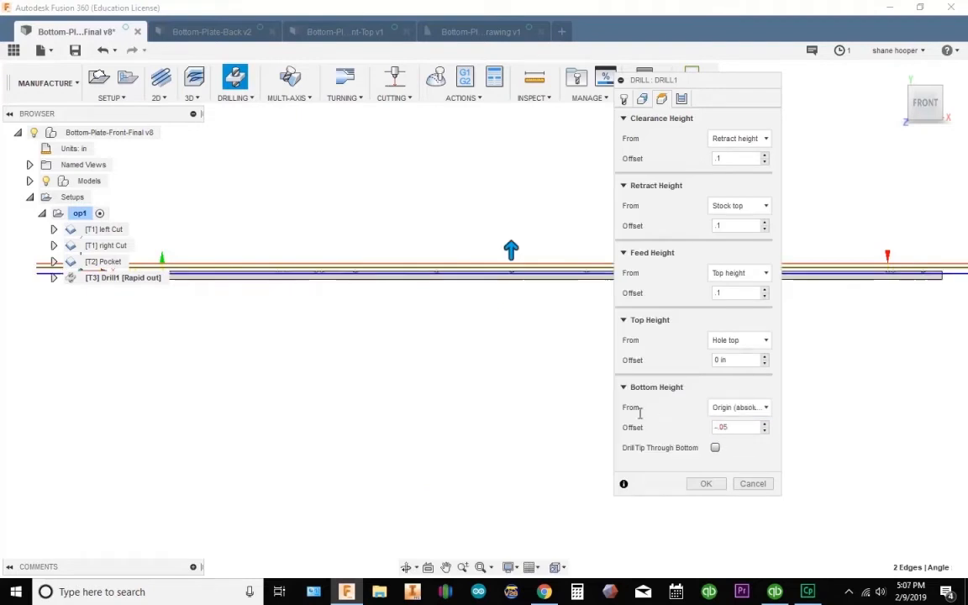
left_click(681, 100)
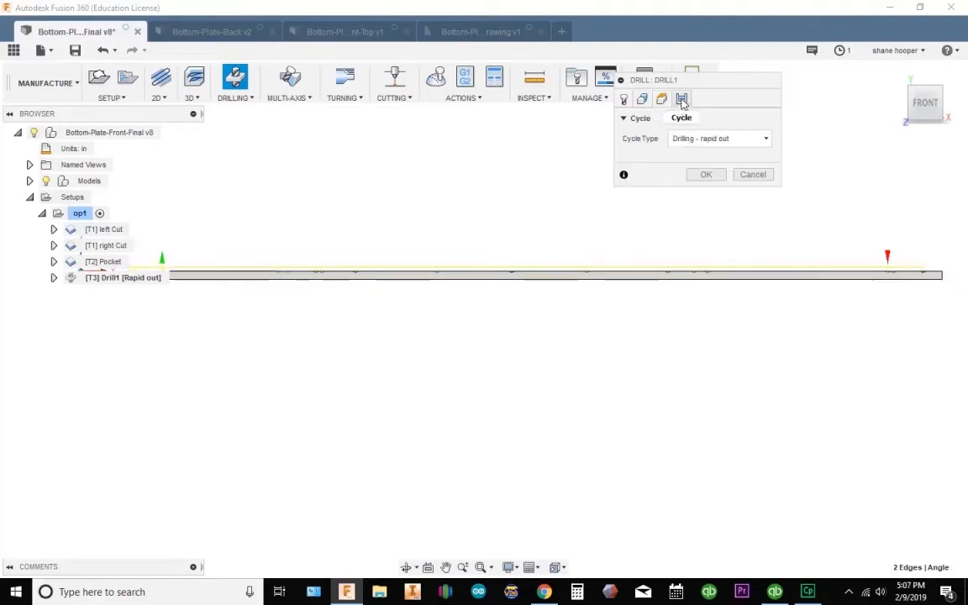
left_click(706, 174)
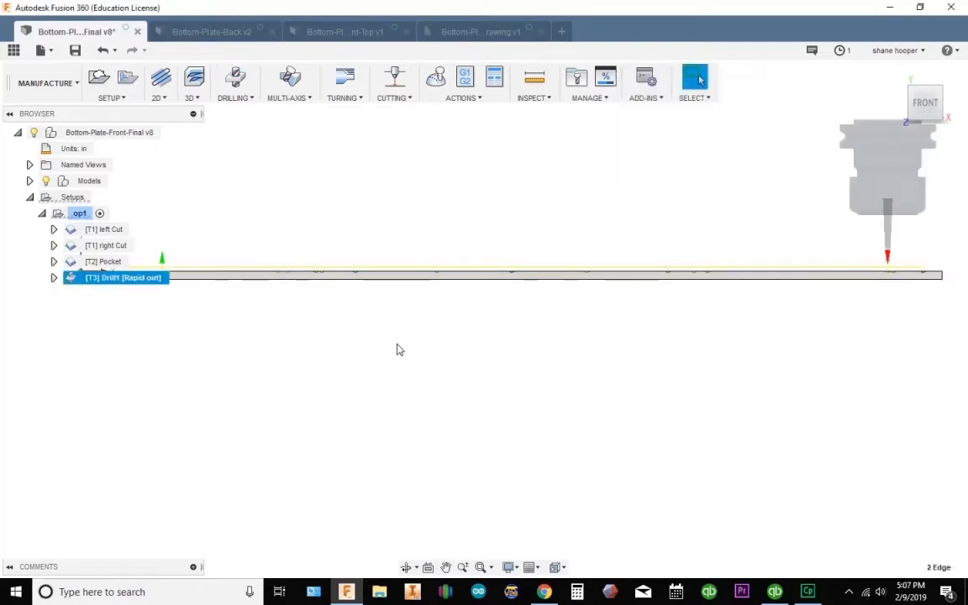
- View the finished drill toolpath from above and save a new version of the file with the description User Saved
middle_click_drag(400, 352, 427, 423, "shift")
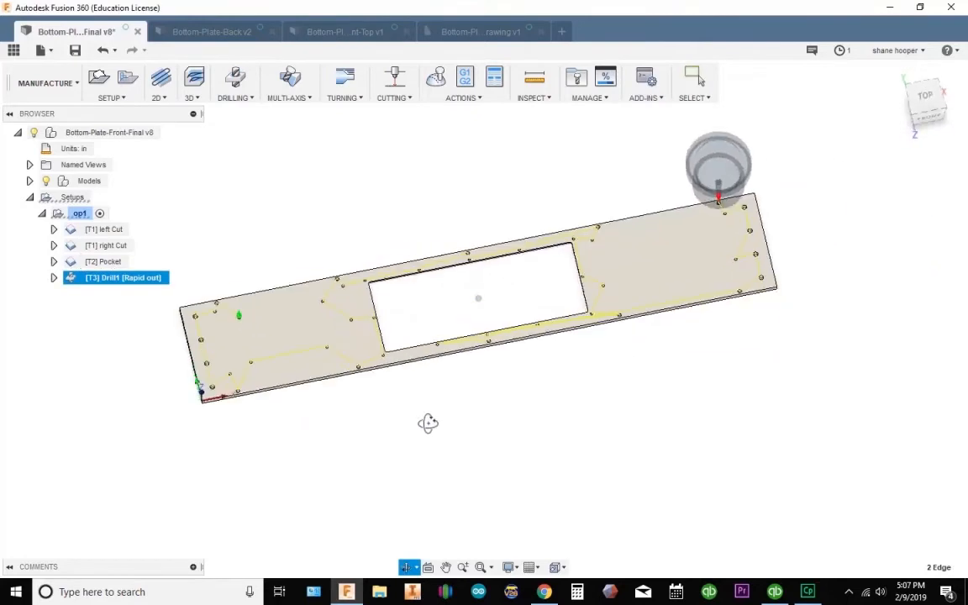
scroll(432, 303, "up", 5)
scroll(392, 360, "down", 3)
left_click(75, 51)
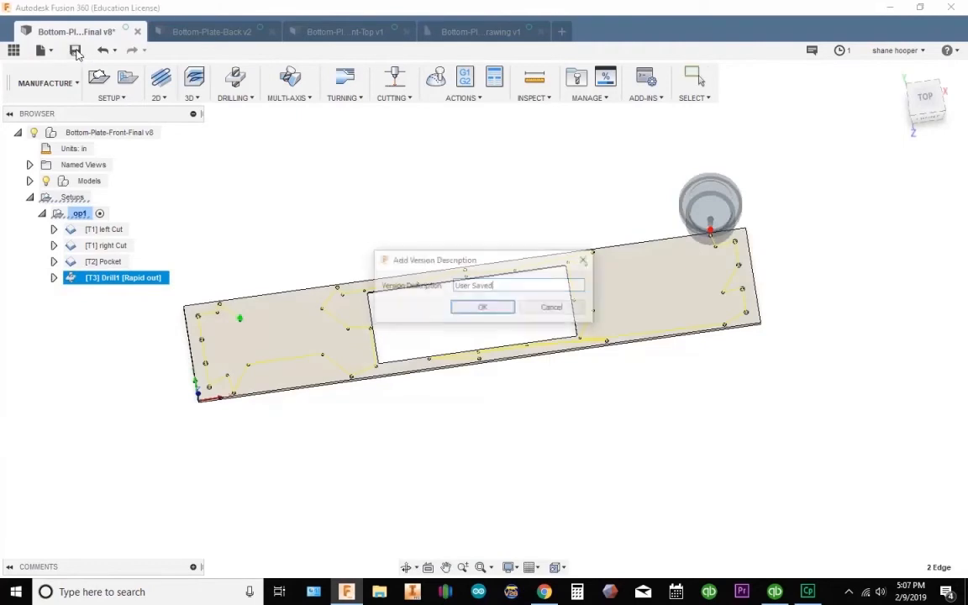
left_click(489, 308)
- Rename the drill operation as Center Drill and save the renamed setup as another version
scroll(143, 319, "up", 2)
right_click(129, 278)
left_click(112, 278)
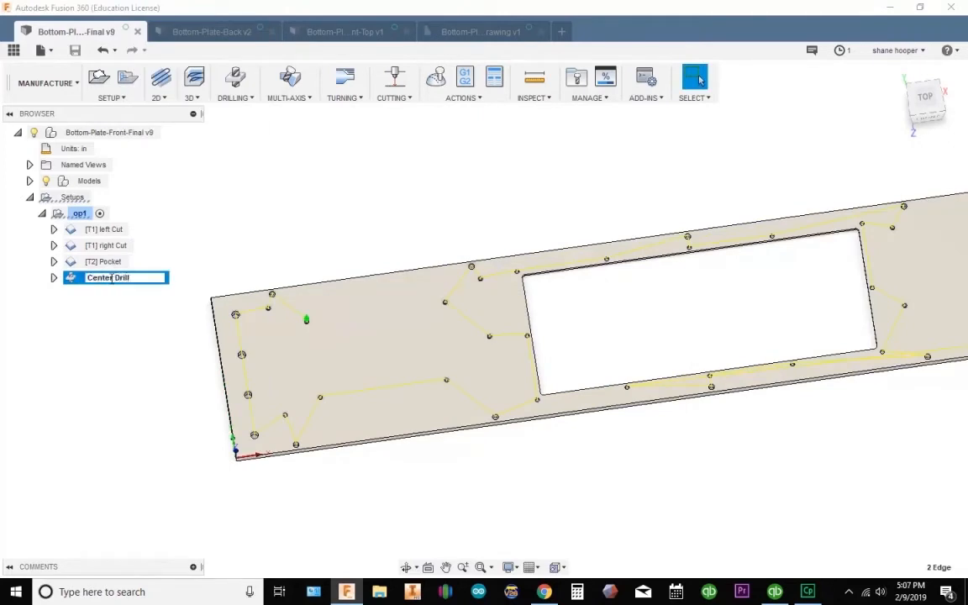
key("Return")
left_click(74, 50)
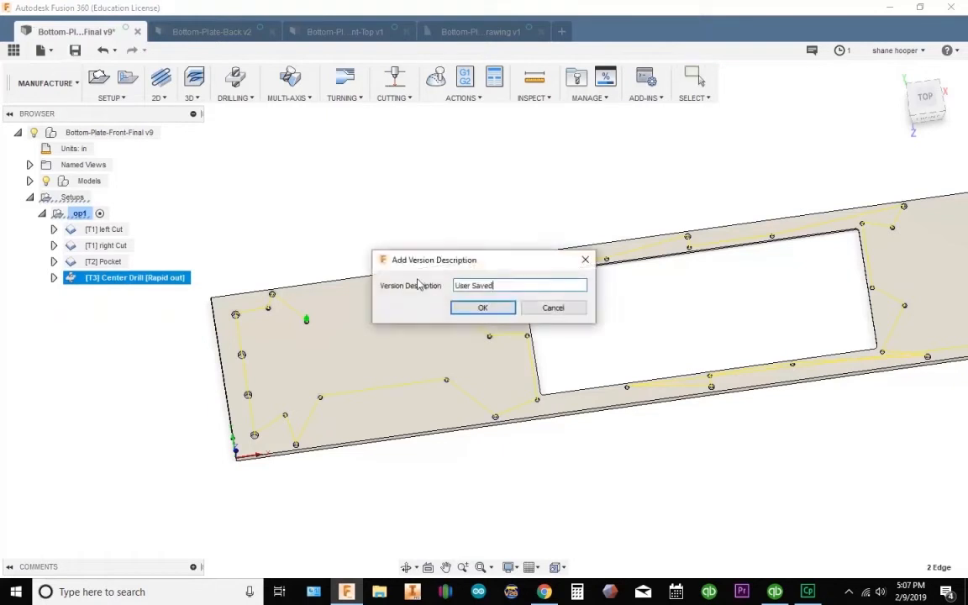
left_click(455, 308)
scroll(361, 358, "up", 3)
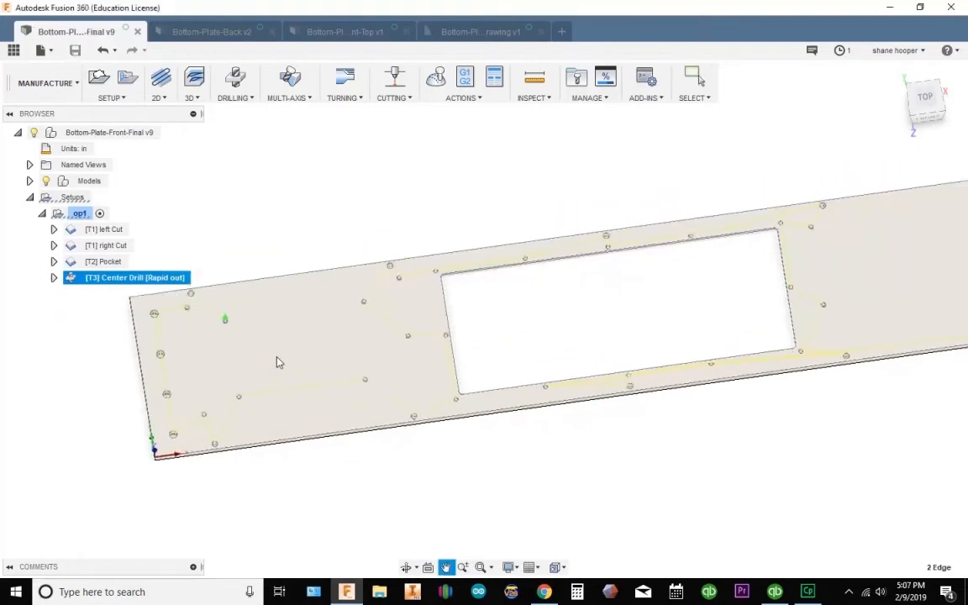
scroll(221, 369, "down", 5)
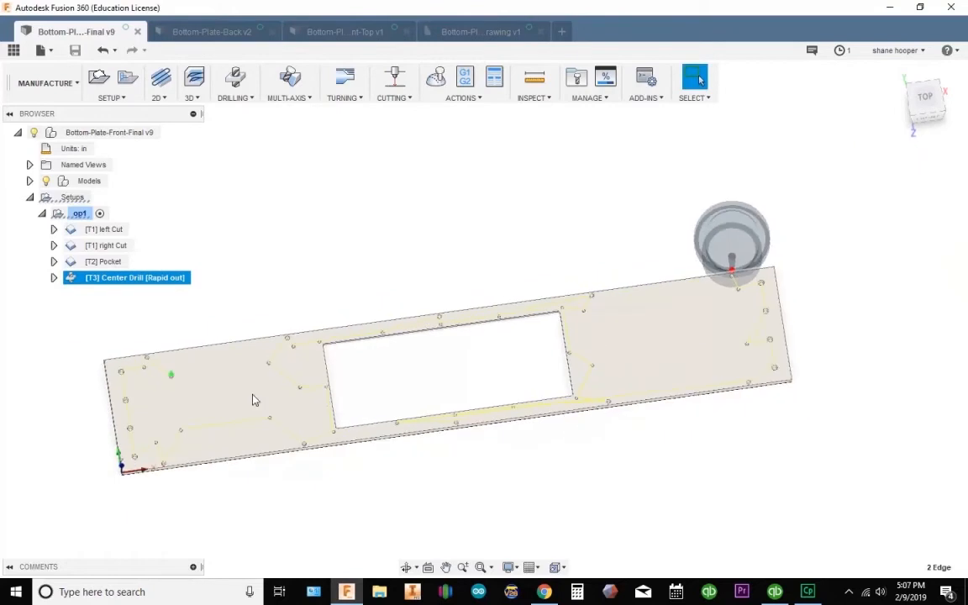
scroll(155, 382, "up", 5)
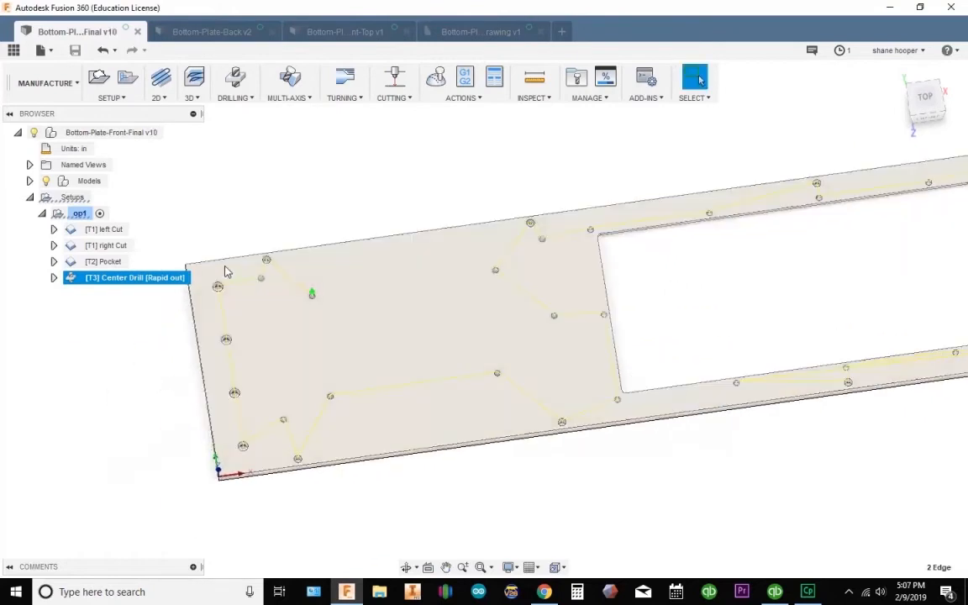
middle_click_drag(731, 326, 791, 266)
scroll(277, 289, "up", 2)
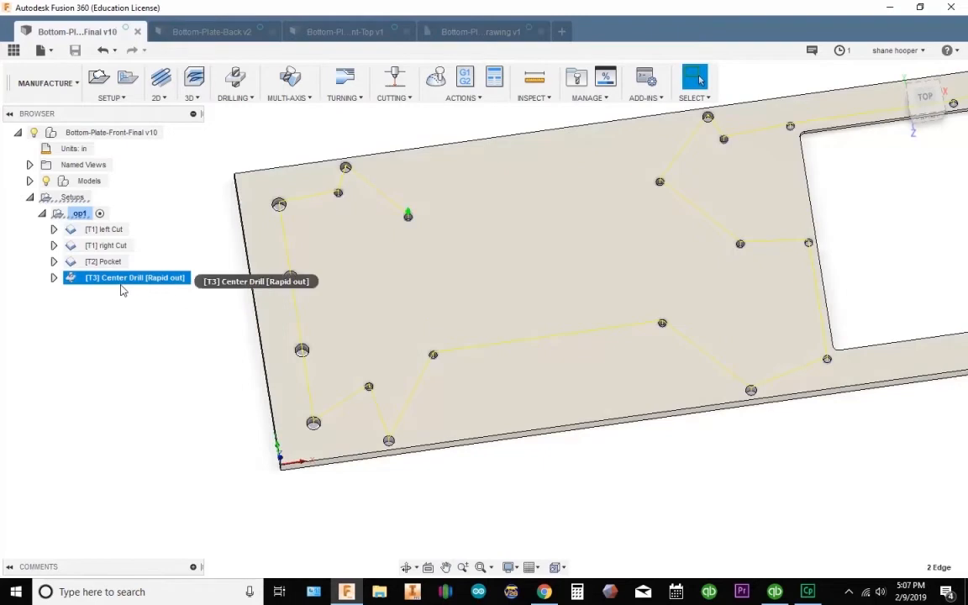
- Duplicate the Center Drill operation and rename the copy as .098 Drill
right_click(113, 282)
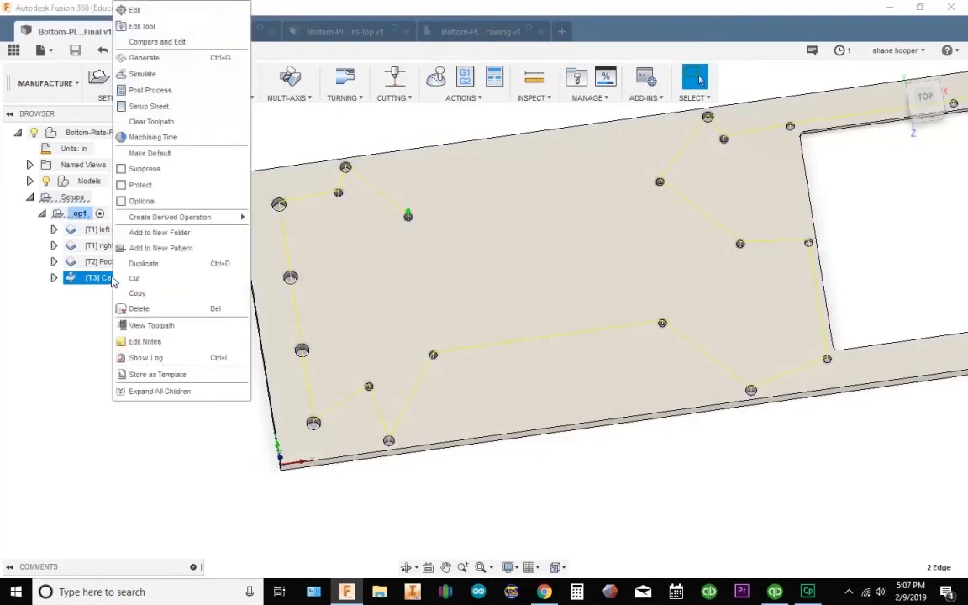
left_click(155, 264)
left_click(160, 294)
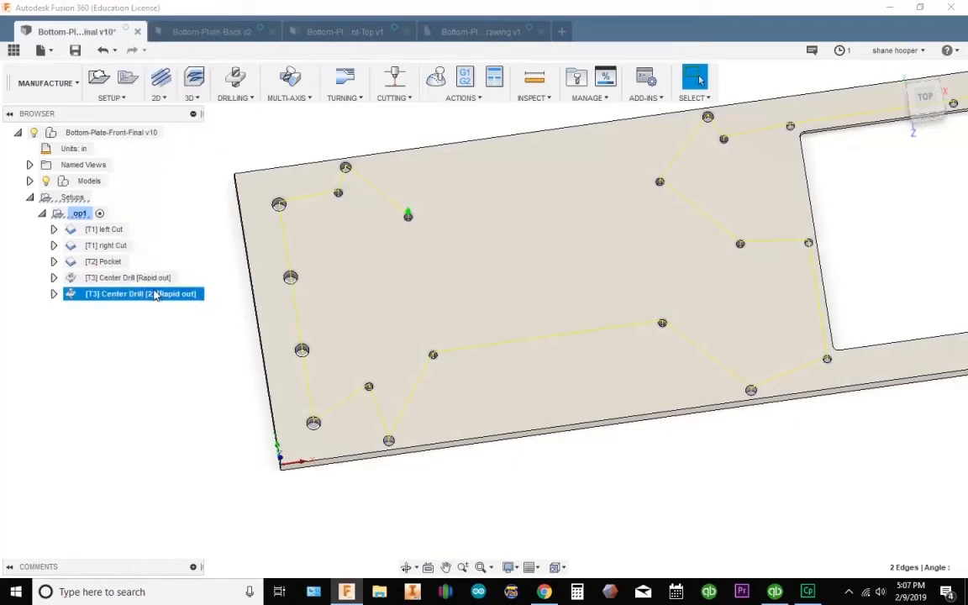
left_click(160, 293)
key("BackSpace")
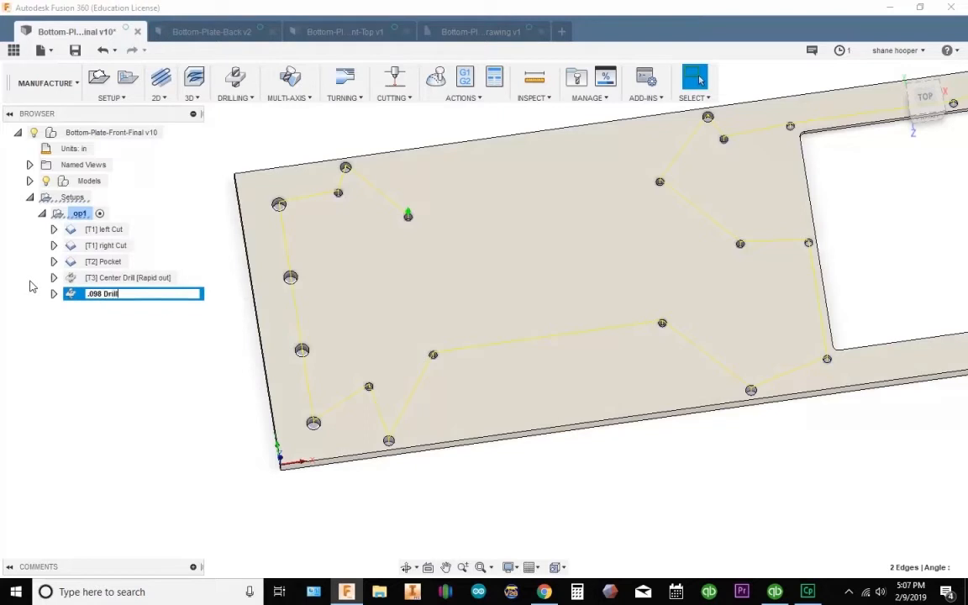
key("Return")
- Examine the plate's large and small holes along the copied drill toolpath, close up and across the whole plate
middle_click_drag(317, 278, 254, 323)
scroll(402, 320, "down", 1)
middle_click_drag(351, 283, 460, 265)
scroll(351, 243, "up", 5)
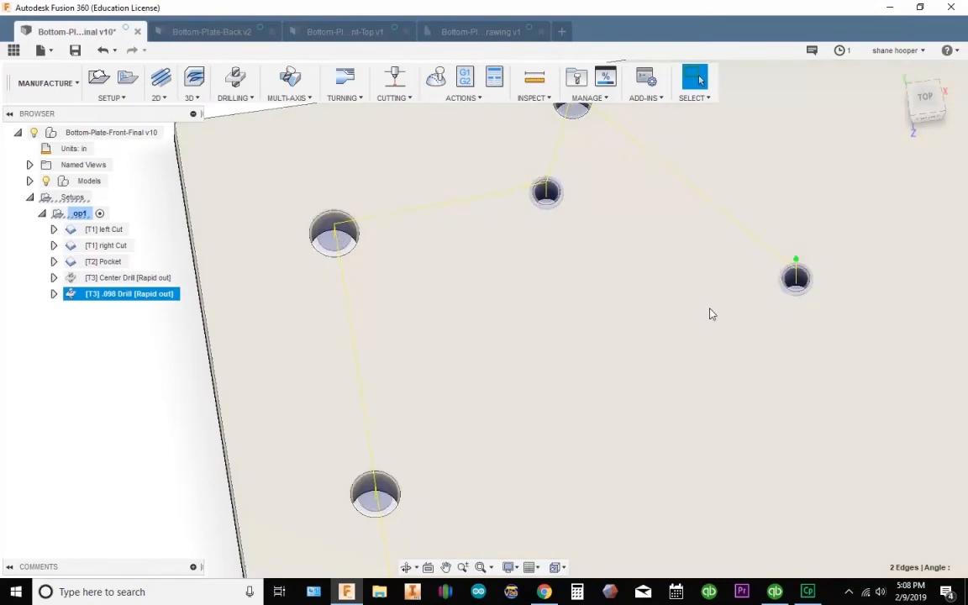
scroll(711, 315, "down", 2)
scroll(752, 330, "down", 3)
middle_click_drag(751, 329, 441, 250)
scroll(497, 299, "down", 1)
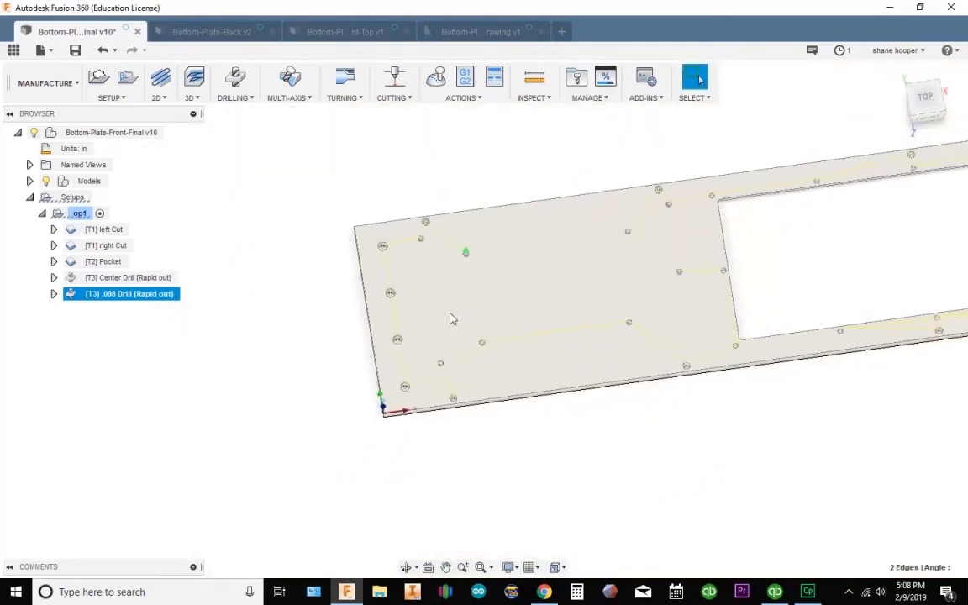
scroll(335, 250, "up", 6)
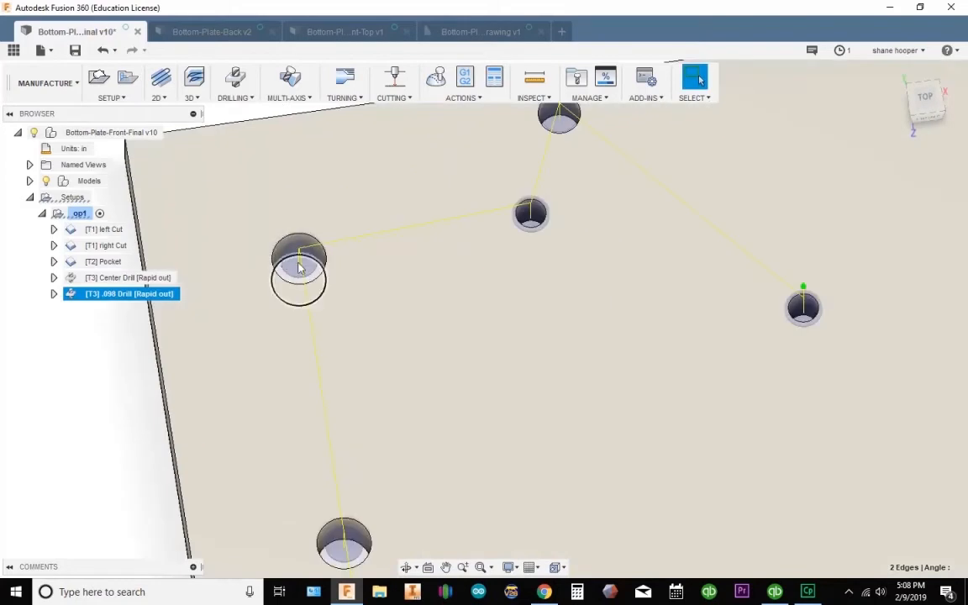
middle_click_drag(366, 284, 454, 330)
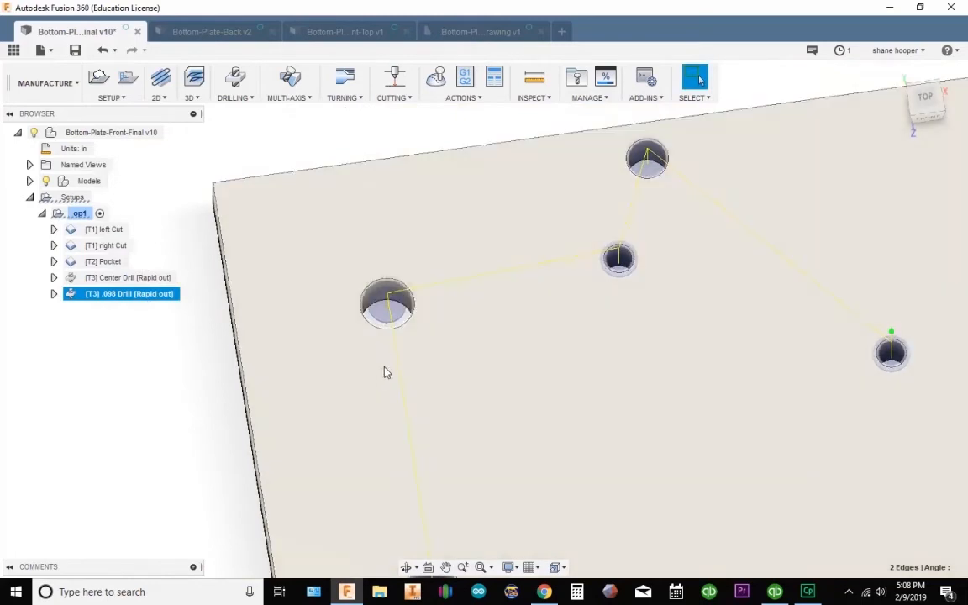
middle_click_drag(384, 372, 434, 353, "shift")
scroll(342, 336, "down", 5)
middle_click_drag(593, 309, 410, 351)
scroll(408, 351, "down", 1)
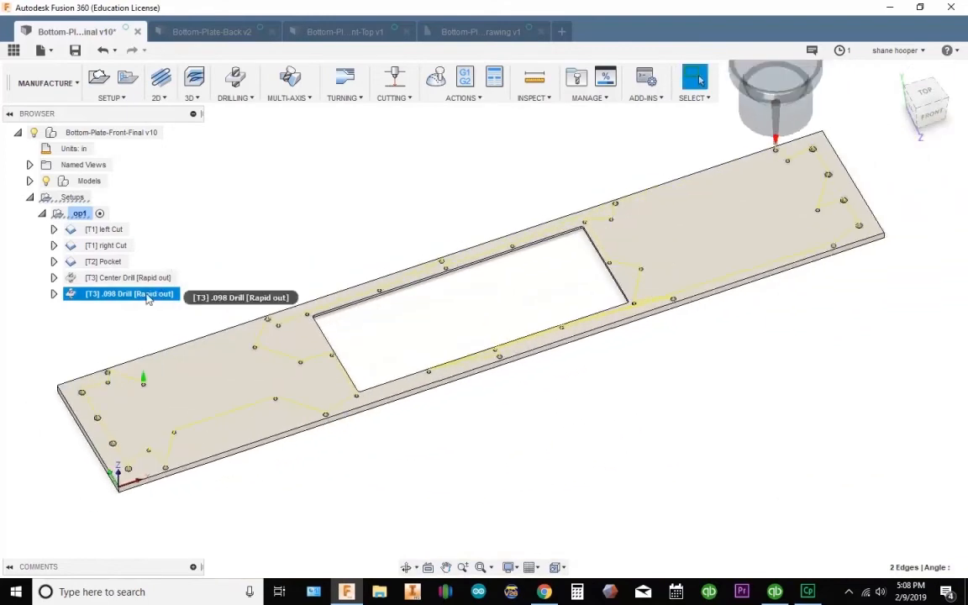
- Edit the .098 Drill operation and create a new tool for it with the description .098 Drill
right_click(147, 300)
left_click(176, 10)
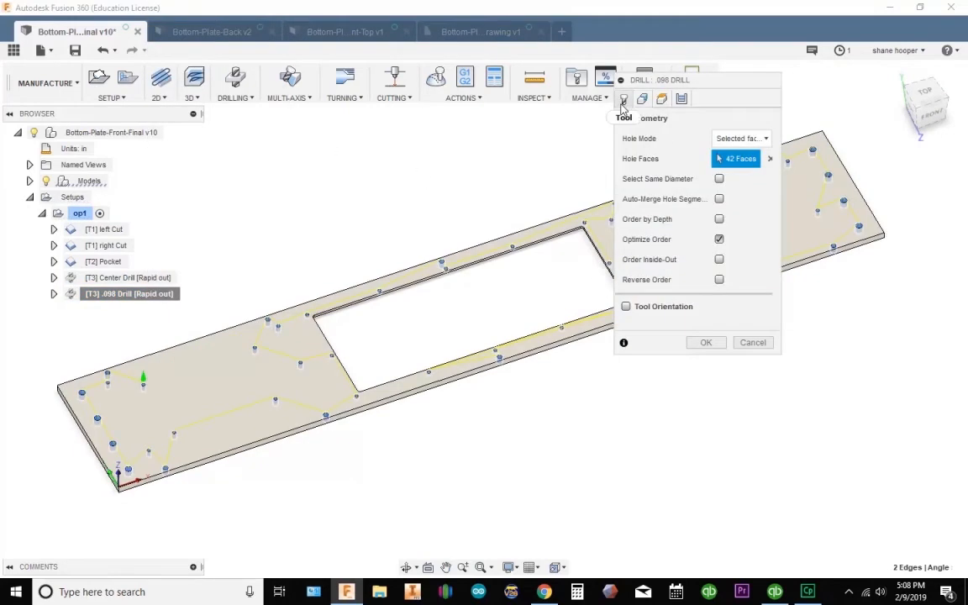
left_click(624, 99)
left_click(709, 139)
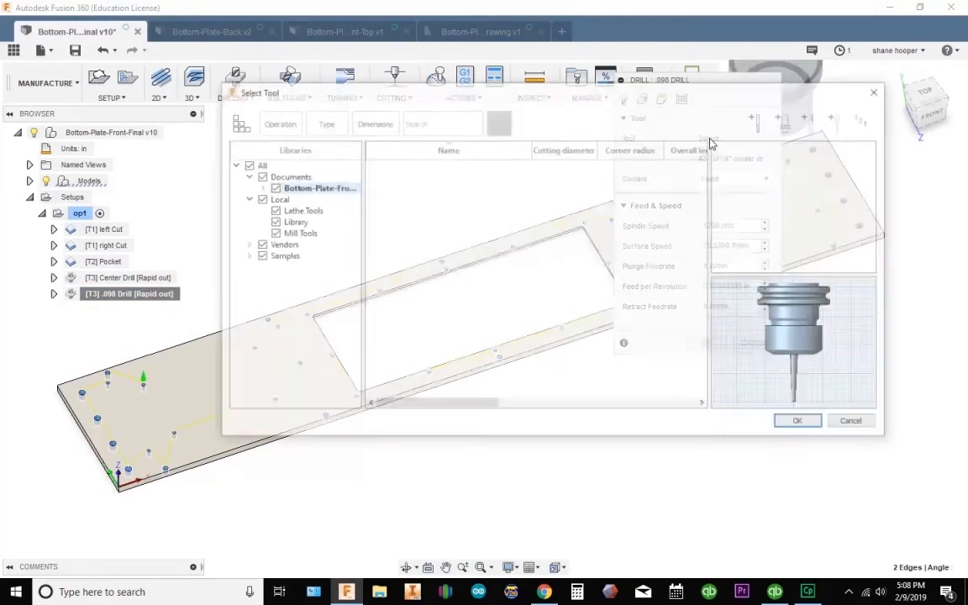
left_click(757, 119)
left_click(177, 79)
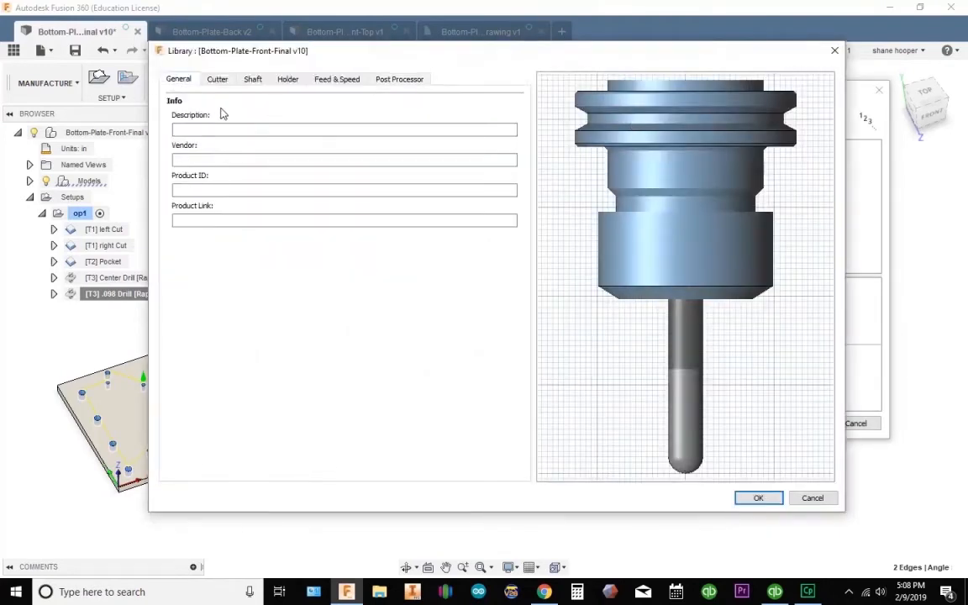
type(".098 Drill")
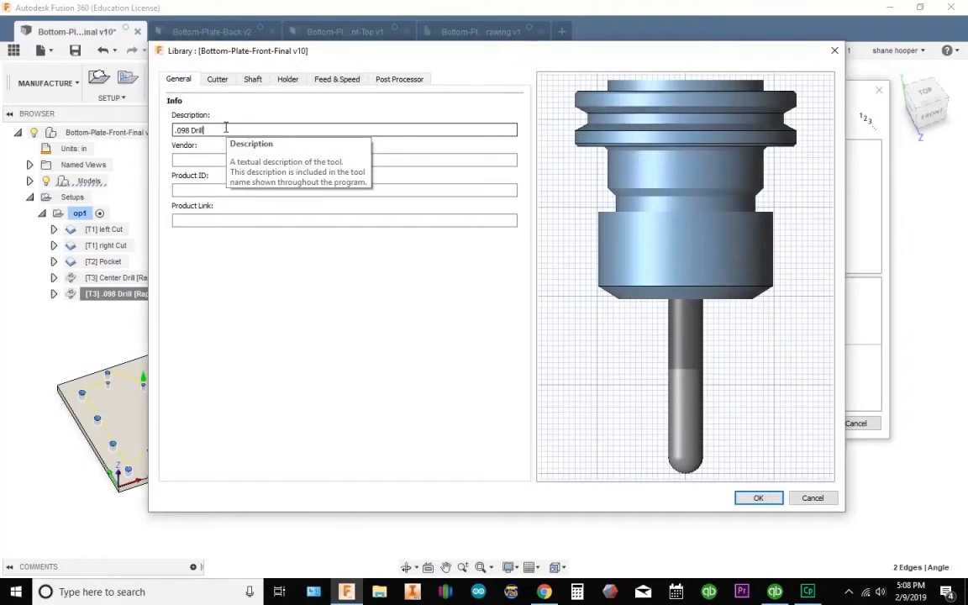
- Define the new tool's cutter as a Drill with a diameter of .098 in
left_click(216, 79)
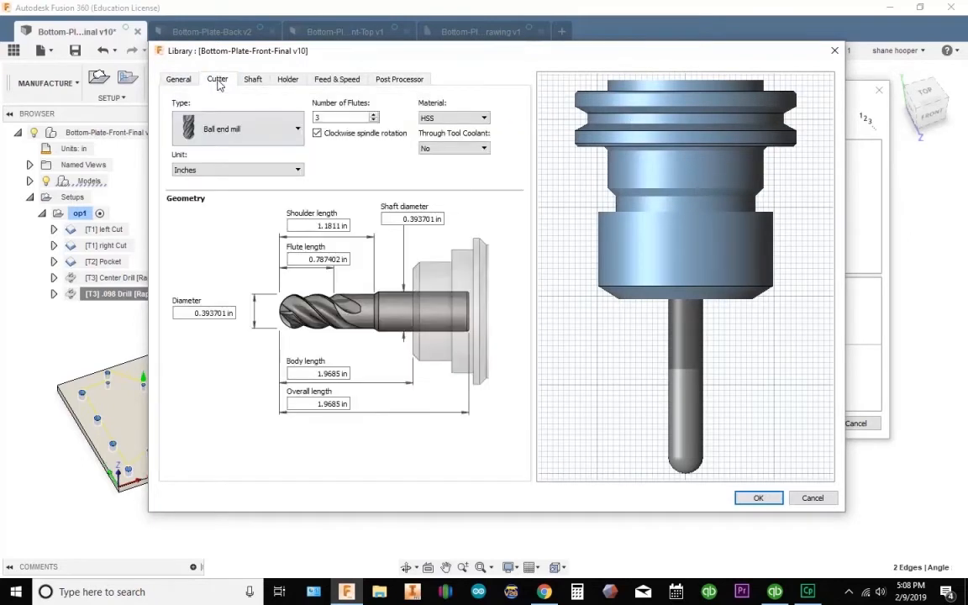
left_click(227, 129)
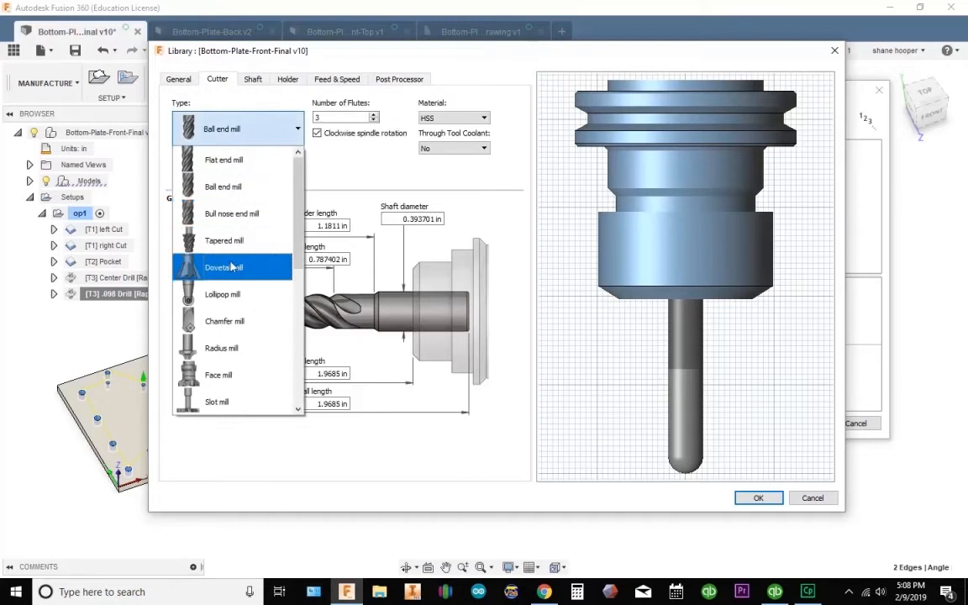
scroll(243, 280, "down", 1)
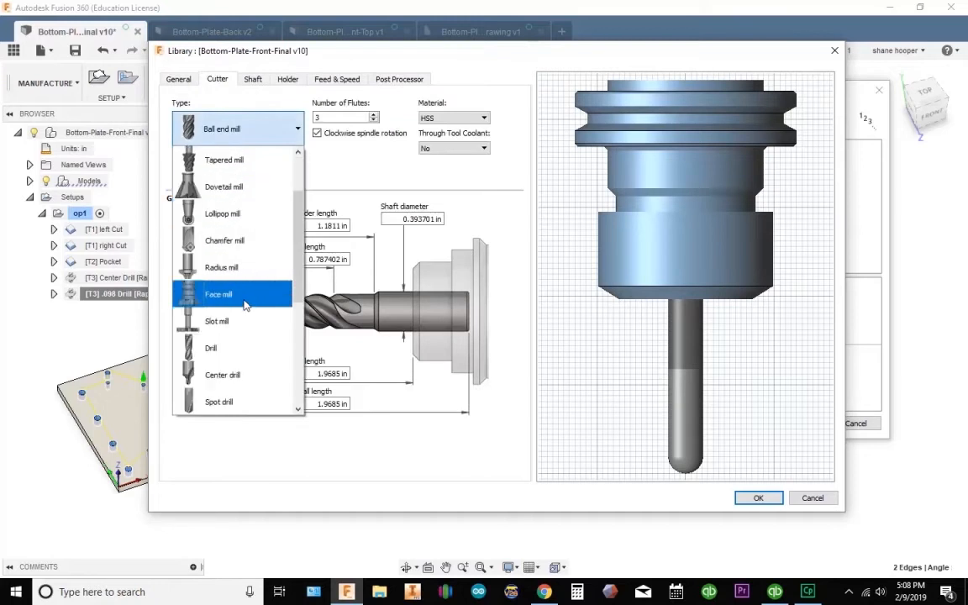
left_click(244, 358)
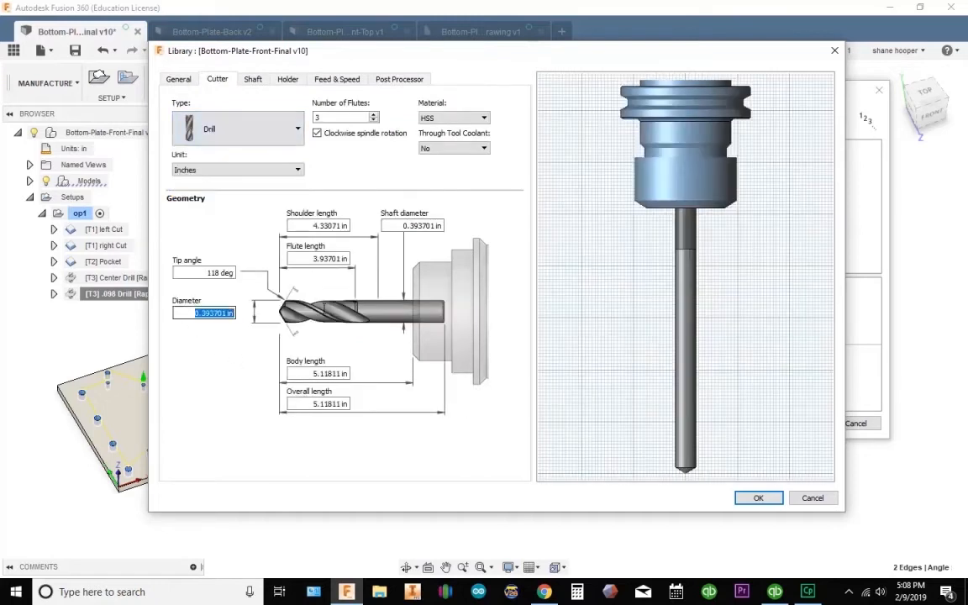
type(".098")
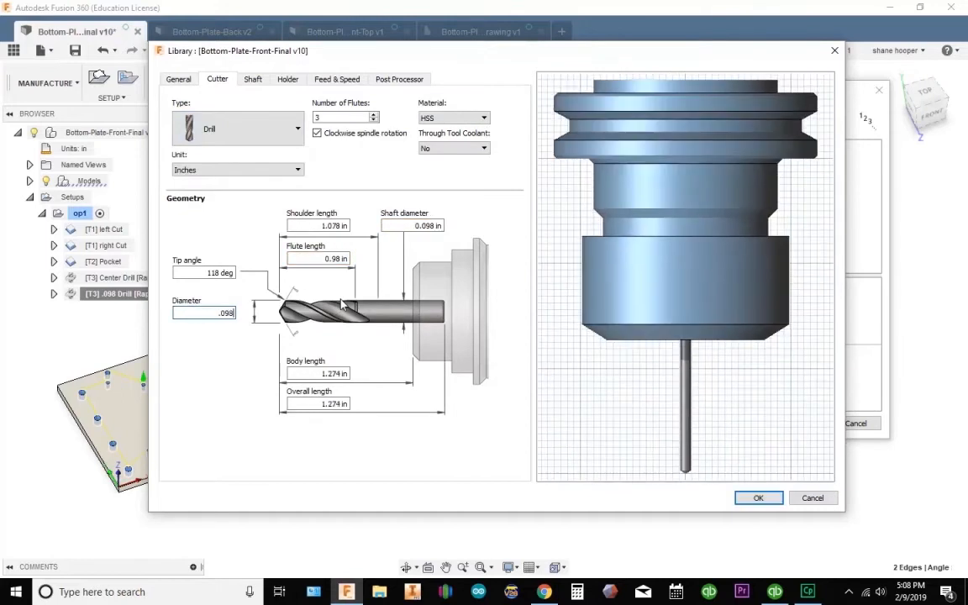
- Set the tool's spindle speed to 1200 rpm and its plunge and retract feedrates to 4 in/min
left_click(336, 79)
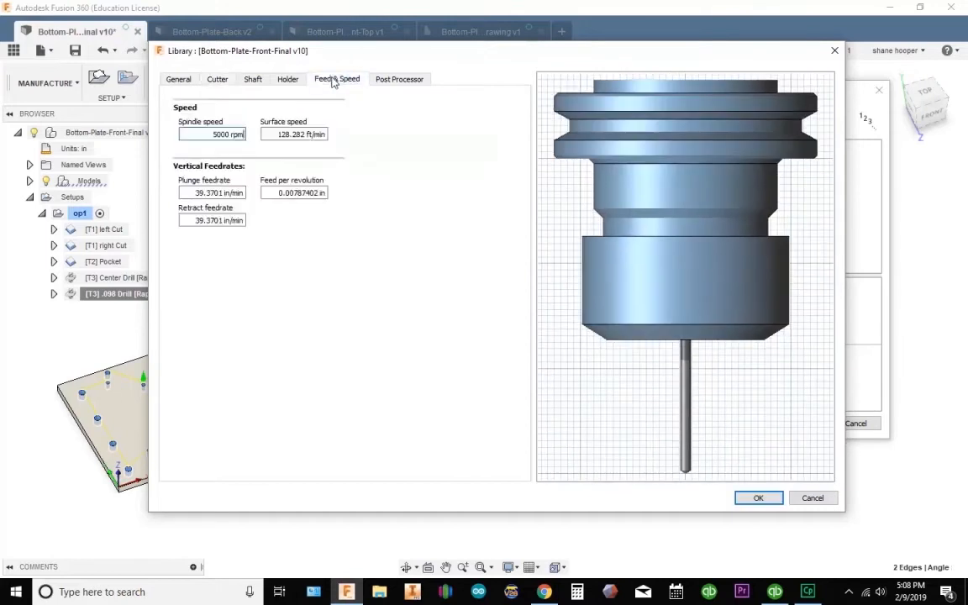
left_click(214, 134)
type("1200")
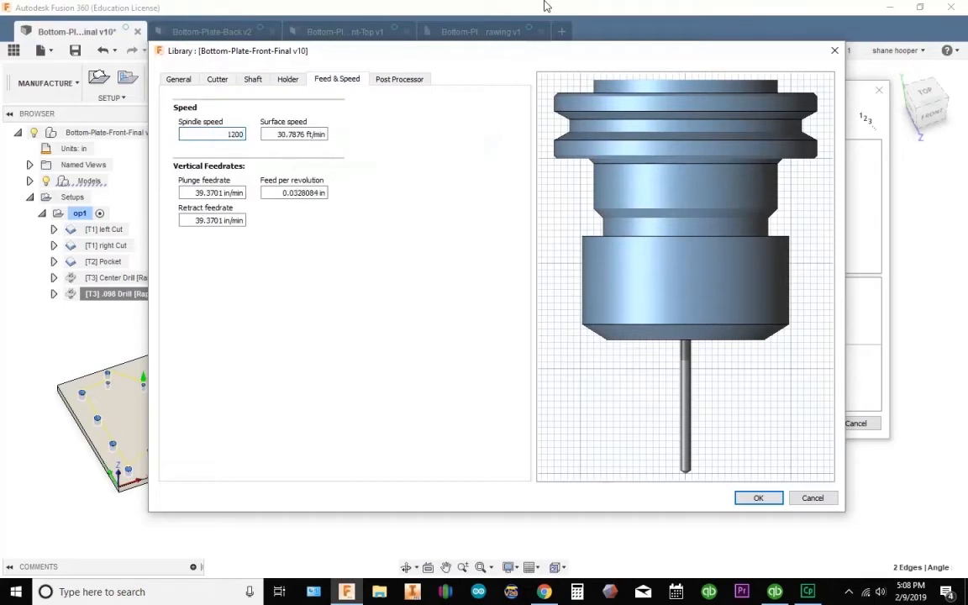
key("Tab")
key("Tab")
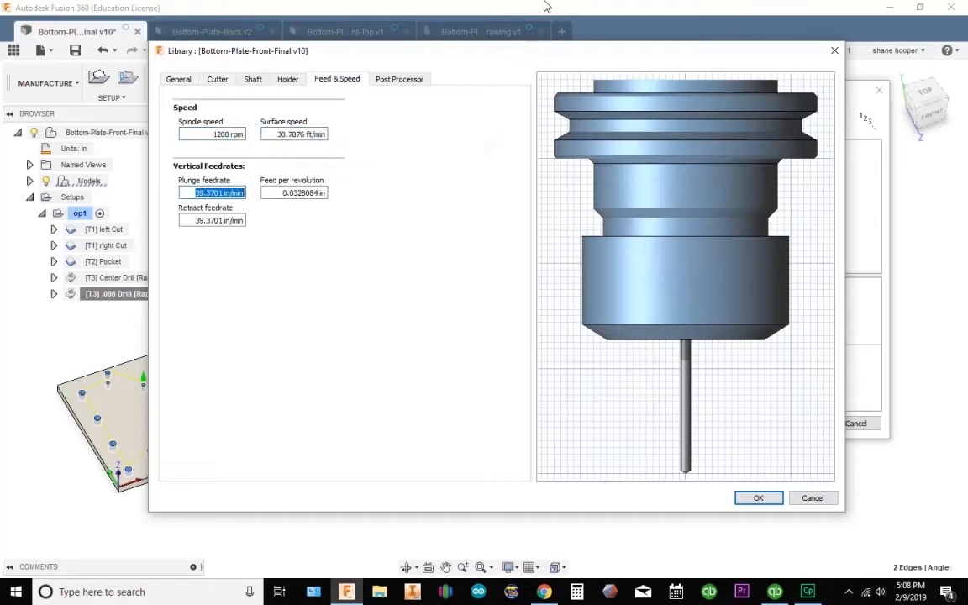
type("4")
key("Tab")
- Give the new drill tool number 4 and assign it to the .098 Drill operation
left_click(389, 80)
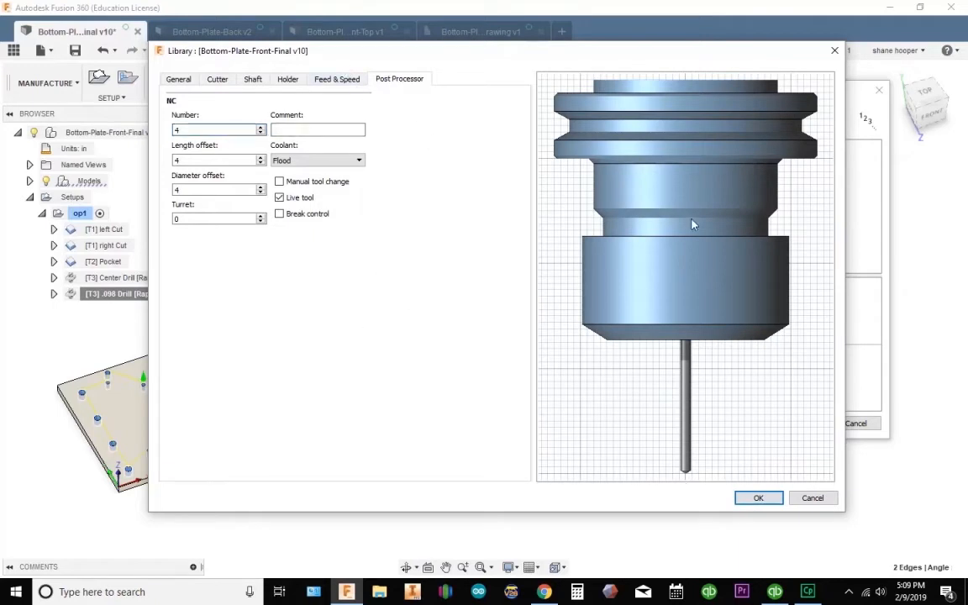
left_click(758, 498)
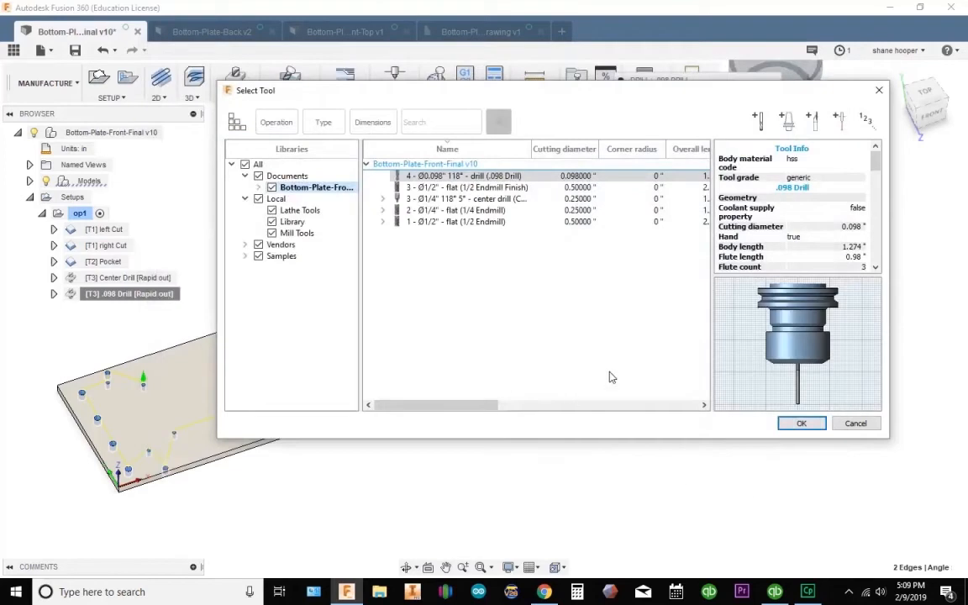
left_click(800, 424)
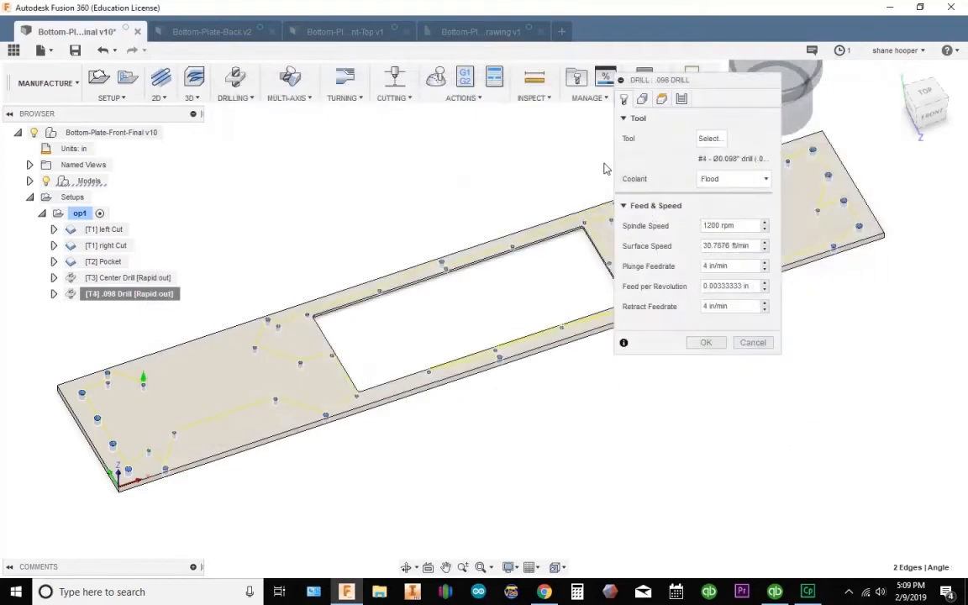
- Set the bottom height offset to -.25 in, enable Drill Tip Through Bottom and accept the .098 Drill operation
left_click(642, 98)
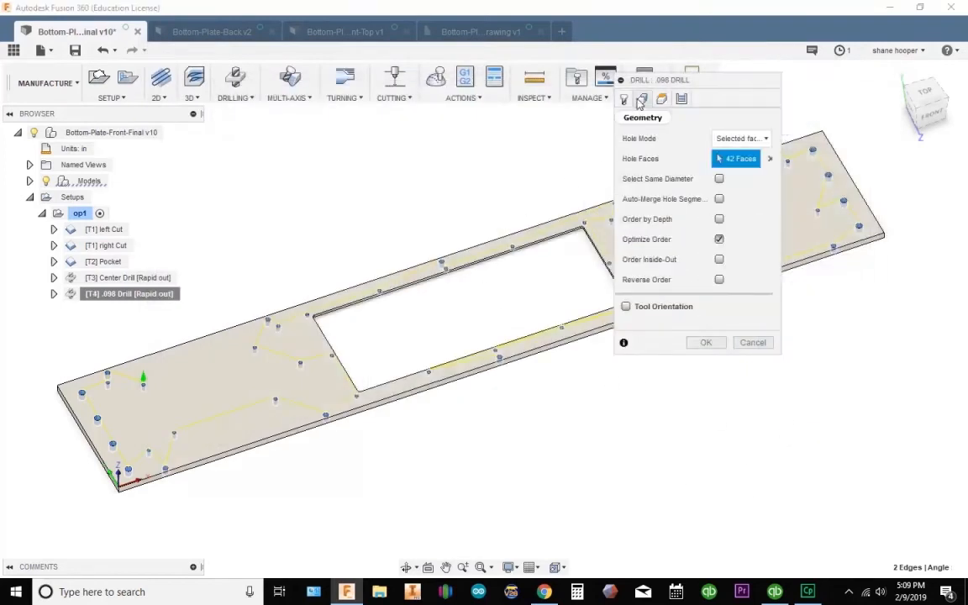
left_click(663, 100)
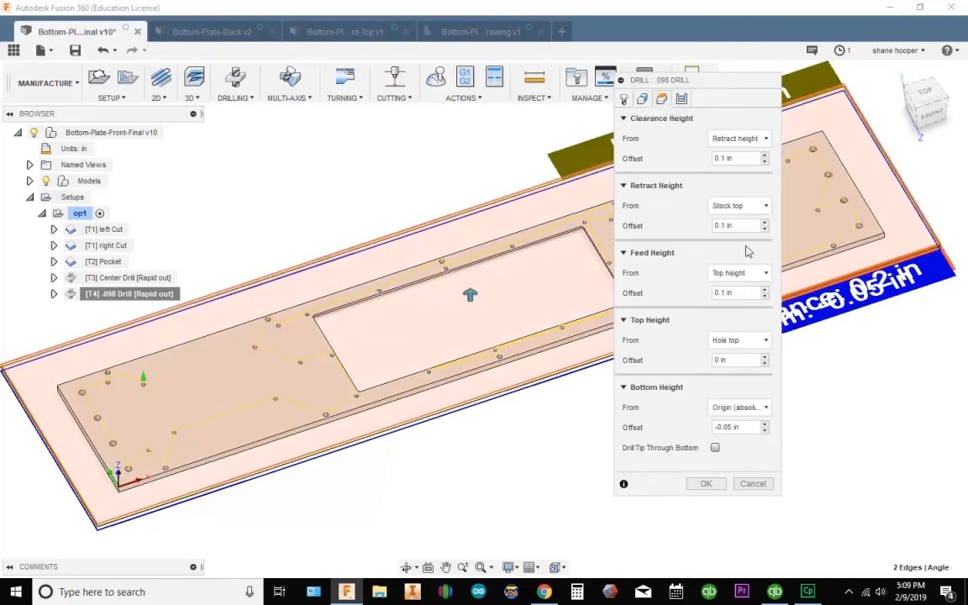
left_click(731, 427)
type("-.25")
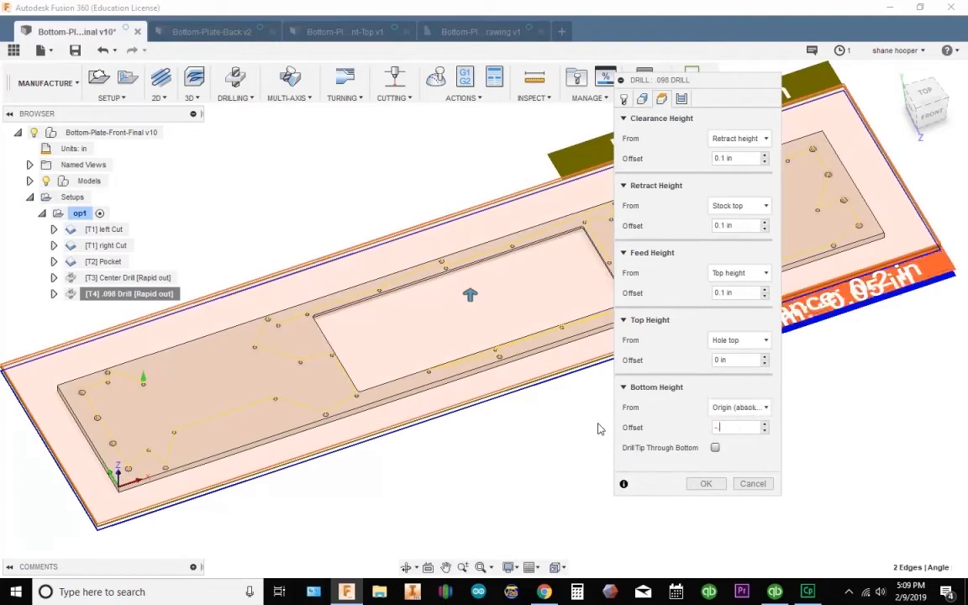
left_click(716, 448)
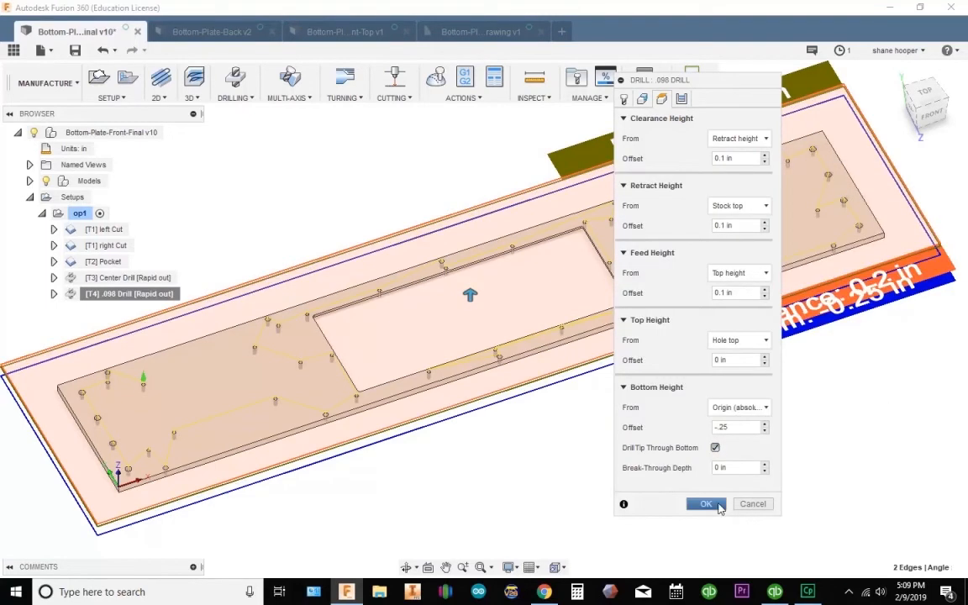
left_click(721, 508)
- Inspect the .098 drill toolpath's depth through the plate from the front and at the corner holes
left_click(935, 118)
middle_click_drag(357, 439, 476, 369)
scroll(475, 359, "down", 2)
scroll(475, 350, "up", 3)
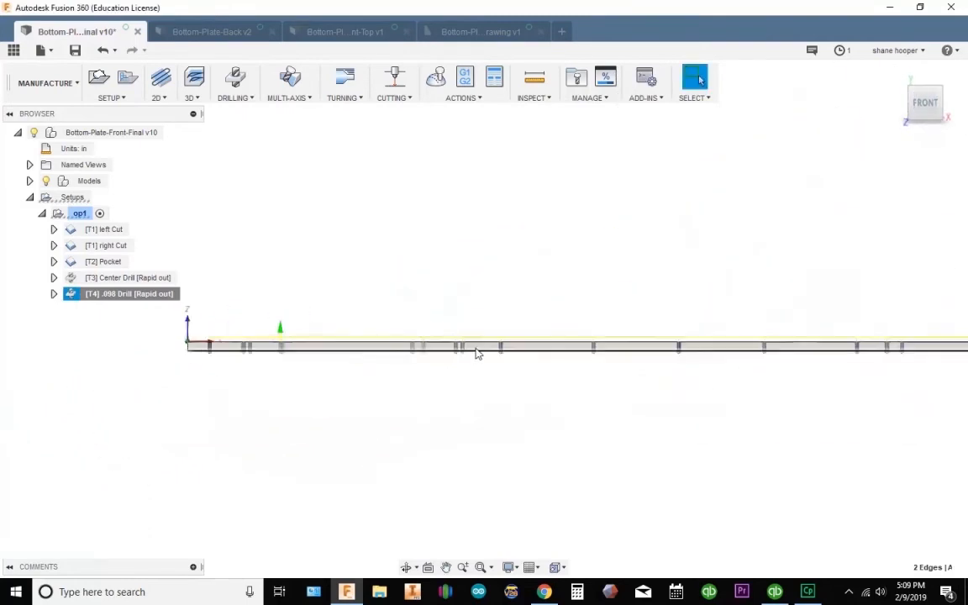
scroll(475, 357, "up", 8)
scroll(458, 390, "down", 4)
middle_click_drag(452, 378, 467, 406, "shift")
scroll(452, 387, "down", 2)
middle_click_drag(534, 343, 819, 341)
scroll(277, 311, "up", 6)
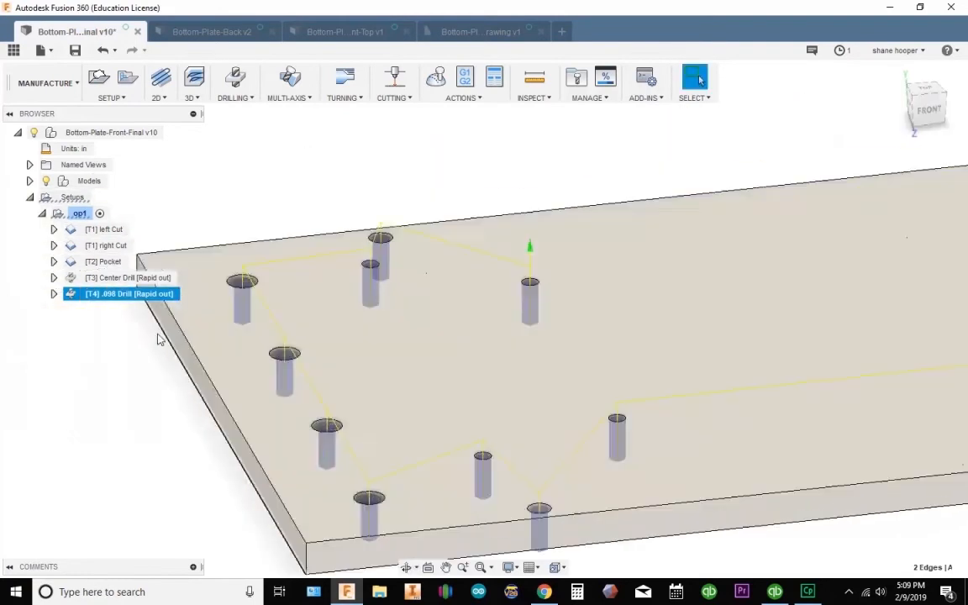
middle_click_drag(314, 302, 216, 115)
scroll(215, 115, "down", 1)
scroll(377, 381, "up", 1)
middle_click_drag(376, 381, 362, 340)
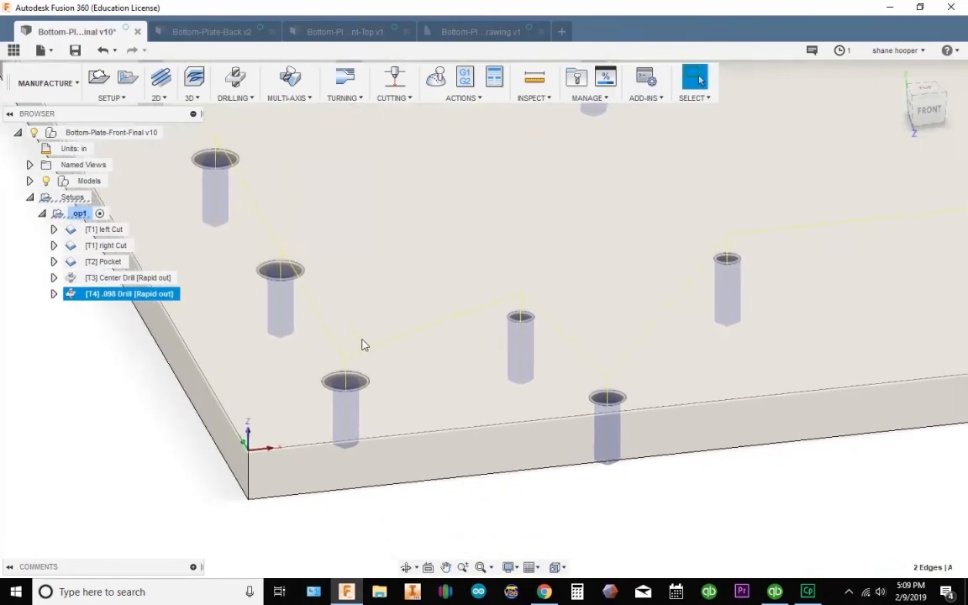
scroll(362, 340, "down", 1)
scroll(496, 407, "down", 3)
middle_click_drag(495, 406, 453, 331, "shift")
- Show the whole plate with its toolpath and save a new version of the file
key("Escape")
scroll(711, 347, "down", 3)
scroll(488, 339, "down", 2)
left_click(74, 50)
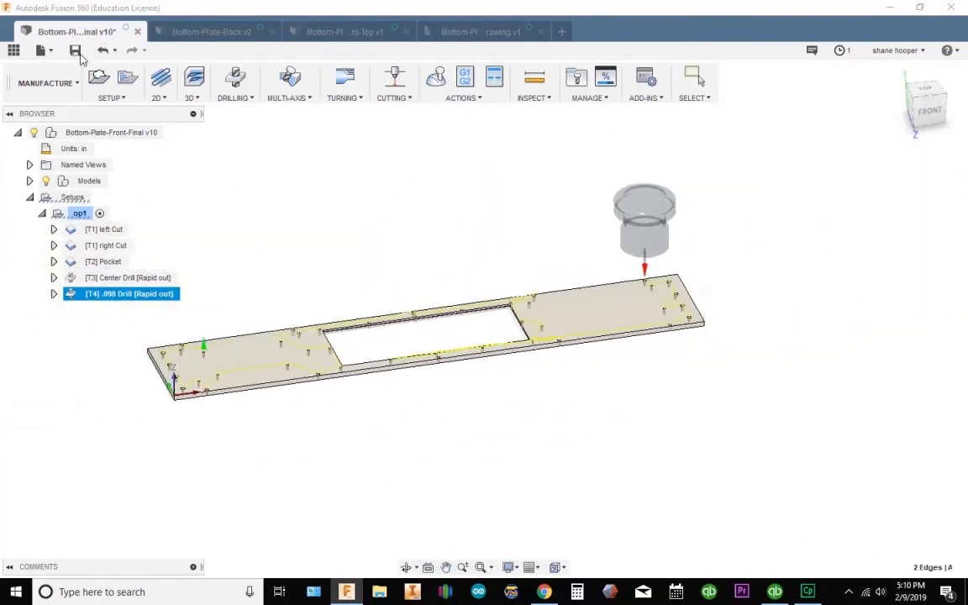
left_click(473, 310)
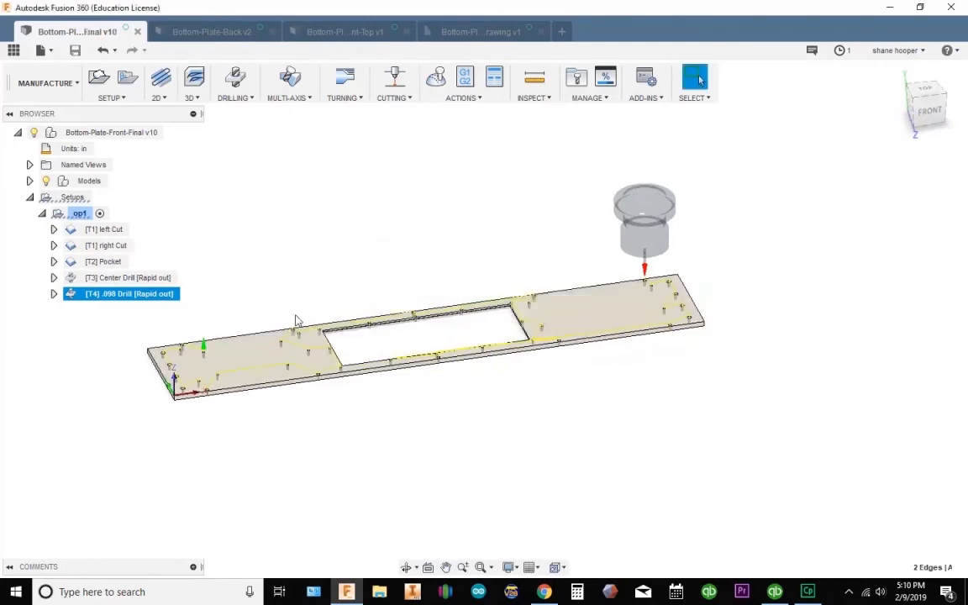
- Start post-processing, filter the posts to Milling and Haas Automation, and keep the HAAS (pre-NGC) / haas configuration
left_click(465, 78)
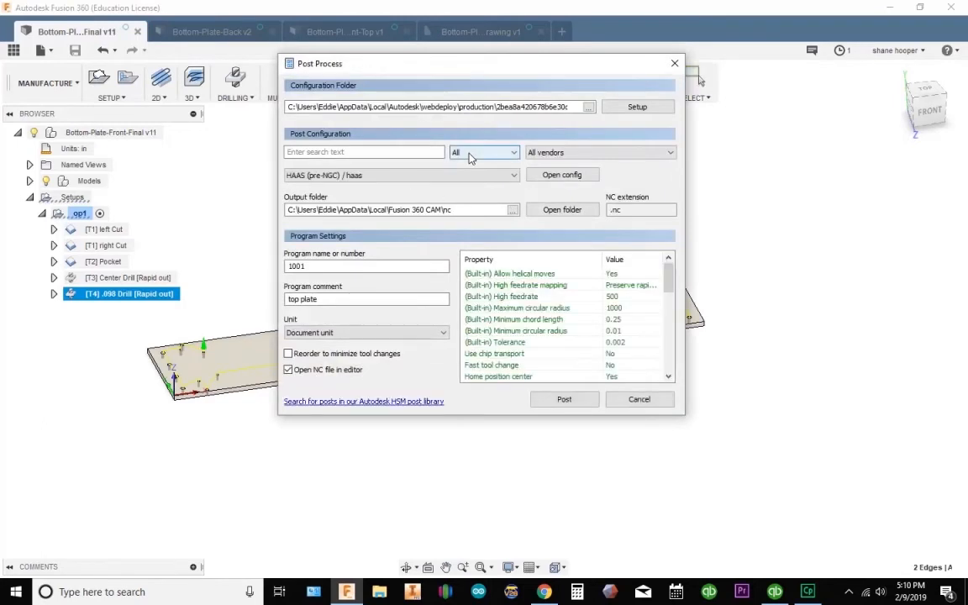
left_click(471, 153)
left_click(465, 174)
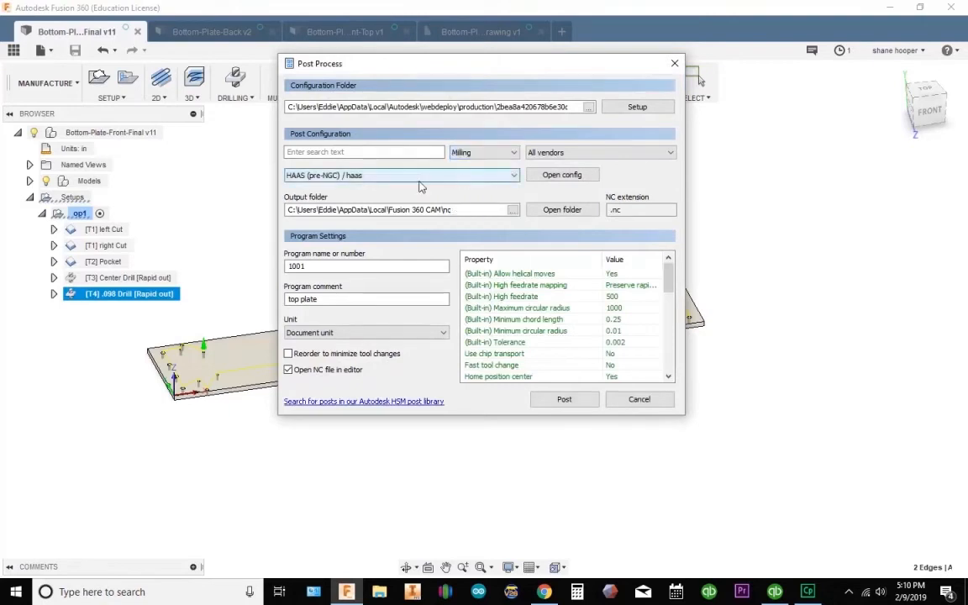
left_click(567, 153)
scroll(586, 328, "down", 4)
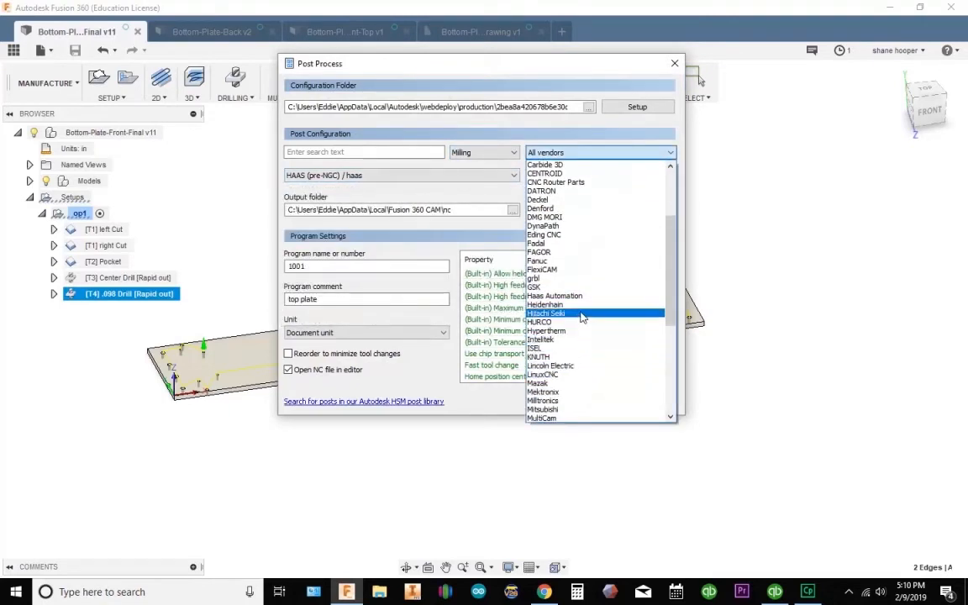
left_click(556, 296)
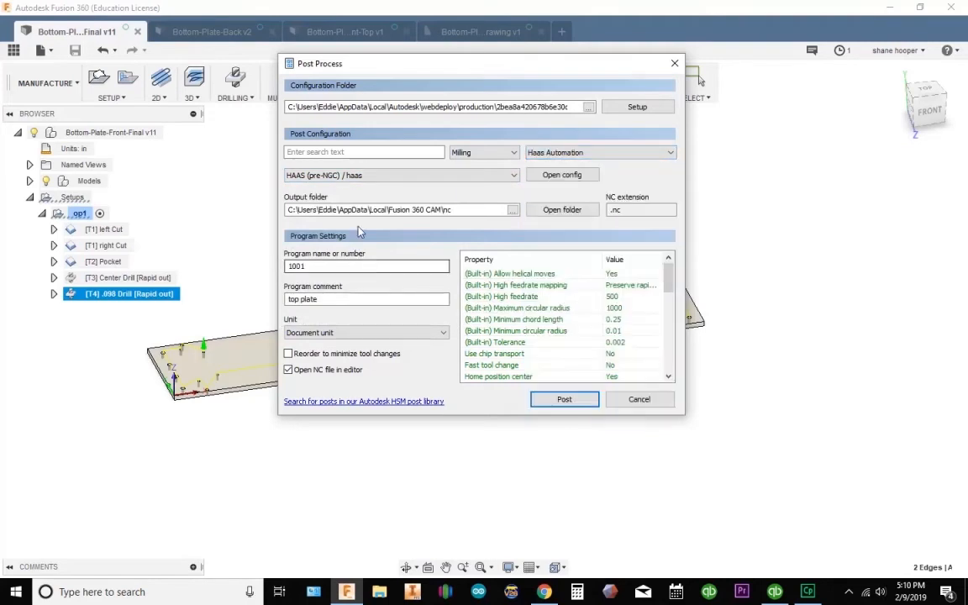
left_click(361, 176)
left_click(336, 210)
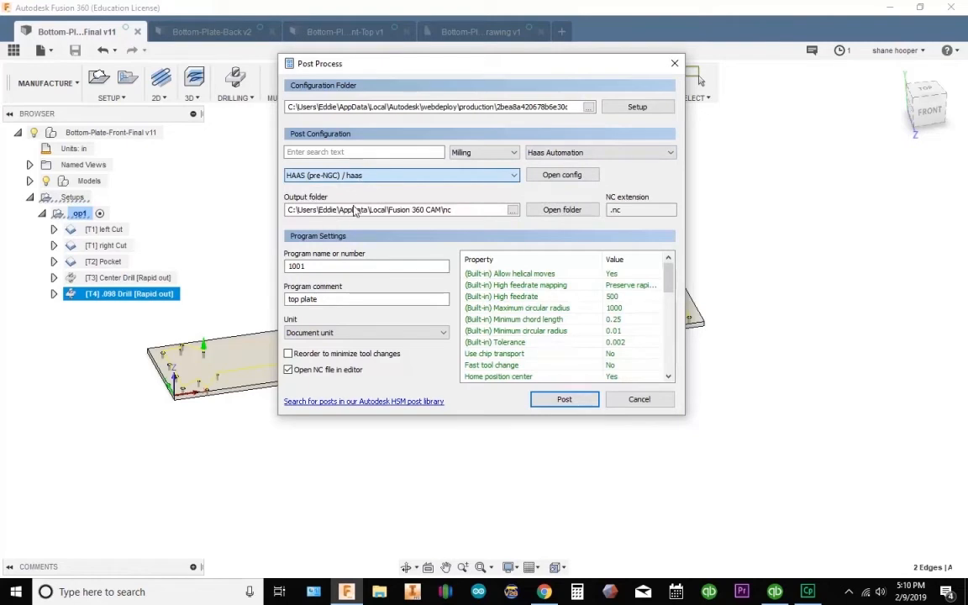
- Set the program number to 00100 and check the list of post properties
double_click(302, 266)
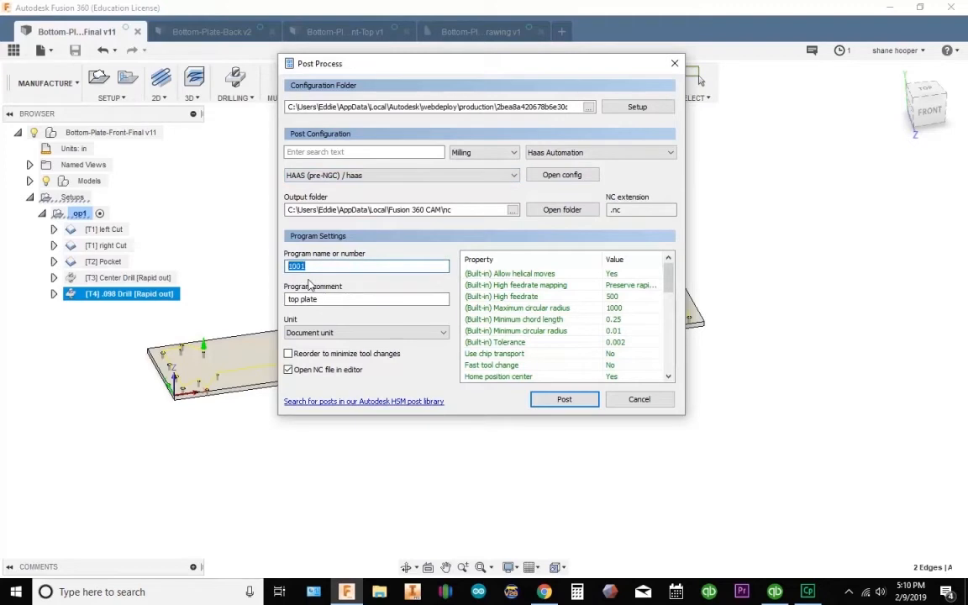
type("00")
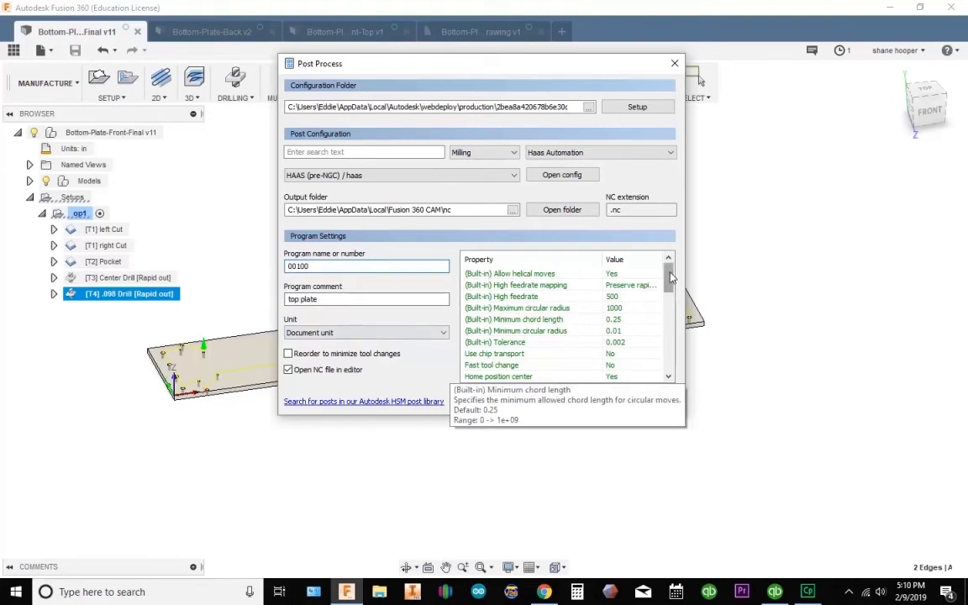
left_click_drag(669, 280, 671, 286)
scroll(507, 345, "down", 3)
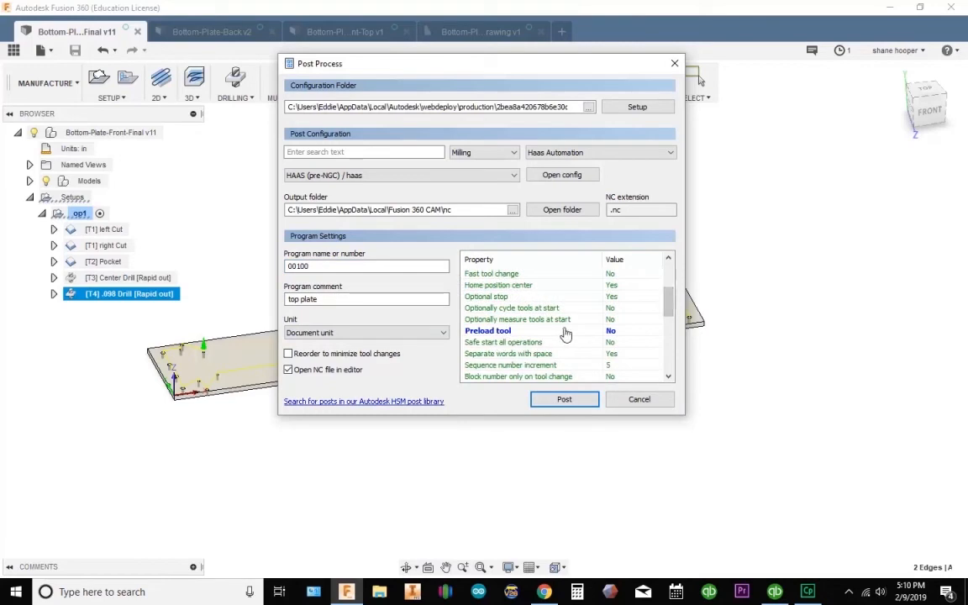
left_click_drag(672, 306, 671, 330)
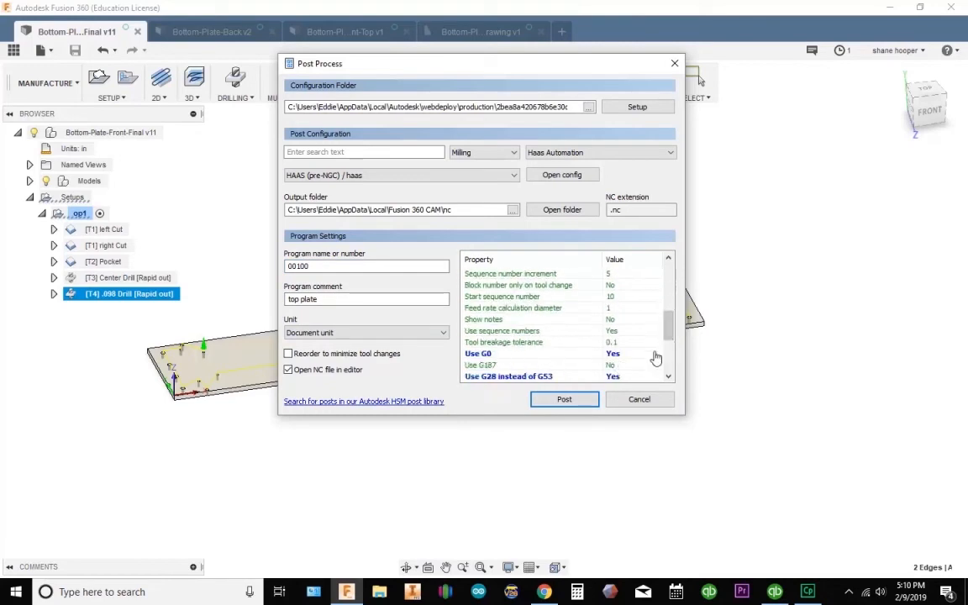
left_click_drag(672, 332, 672, 349)
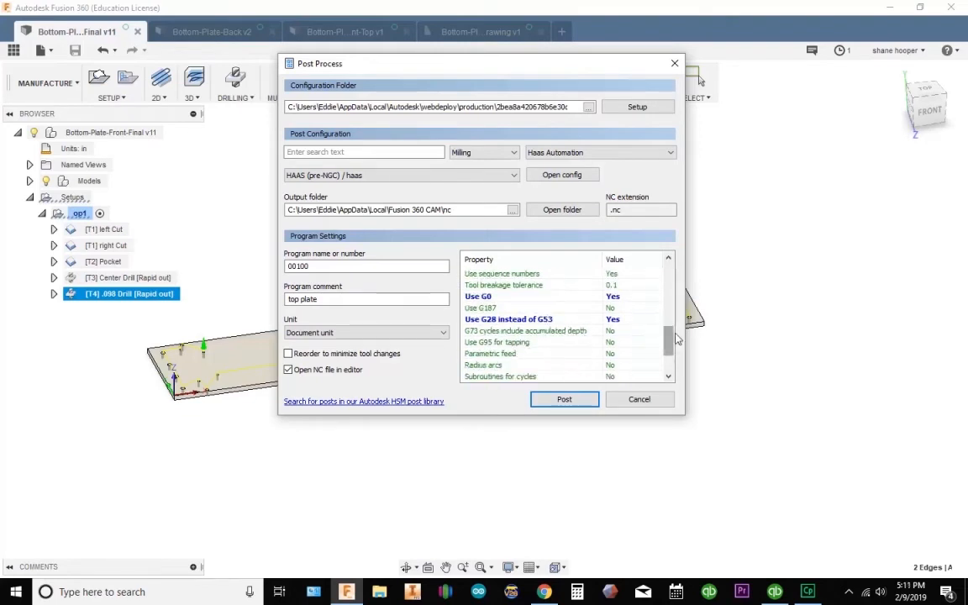
left_click_drag(669, 351, 675, 287)
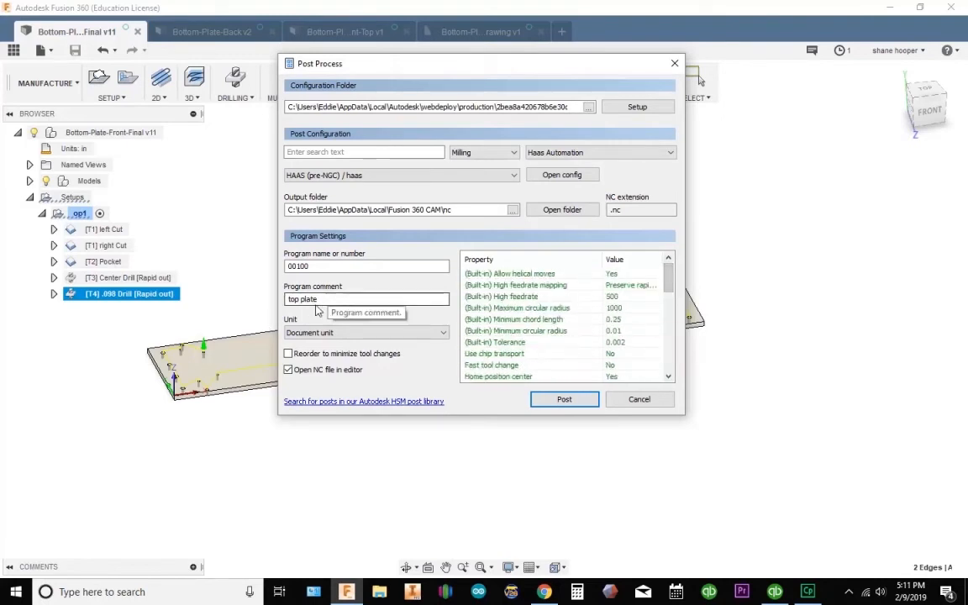
- Set the program comment to Bottom Plate Final and post the .098 Drill operation as 00100, replacing the existing file
left_click_drag(337, 300, 141, 297)
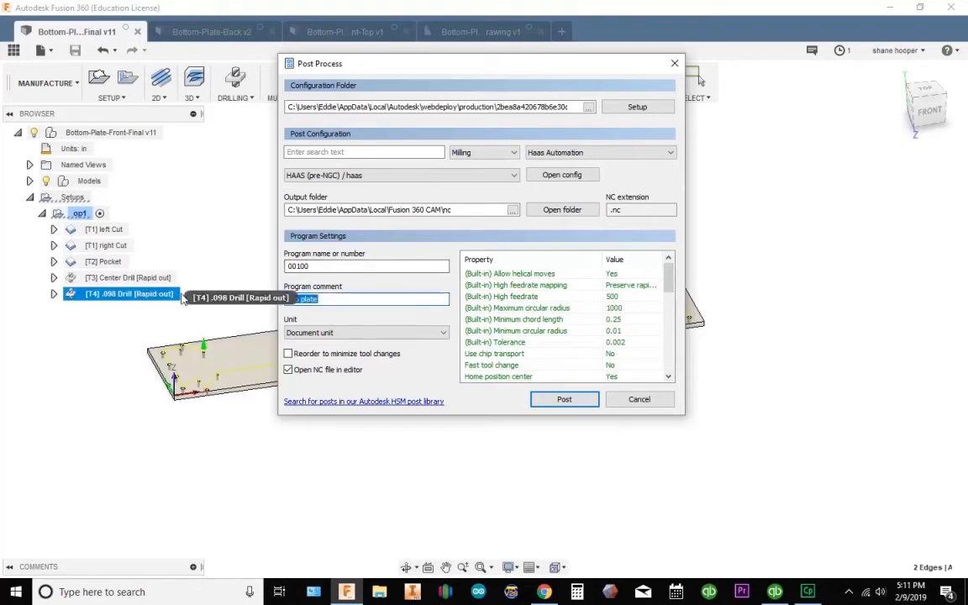
type("FBott")
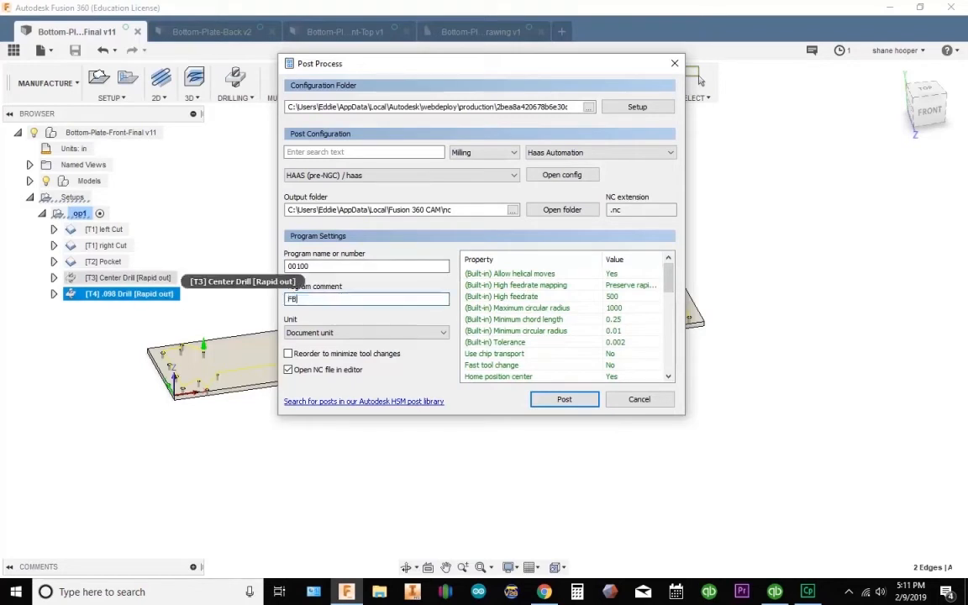
key("BackSpace")
key("BackSpace")
key("BackSpace")
key("BackSpace")
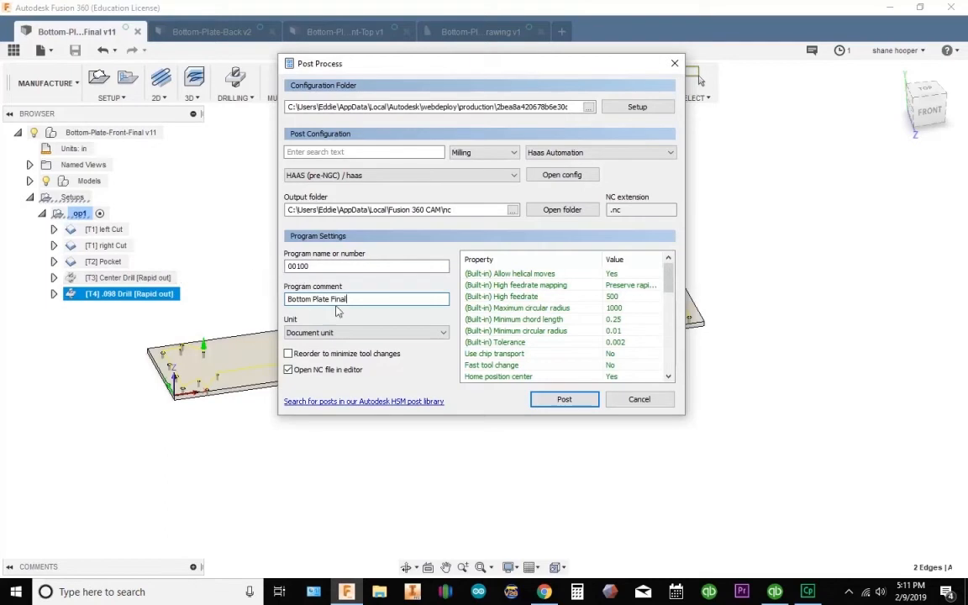
left_click(583, 400)
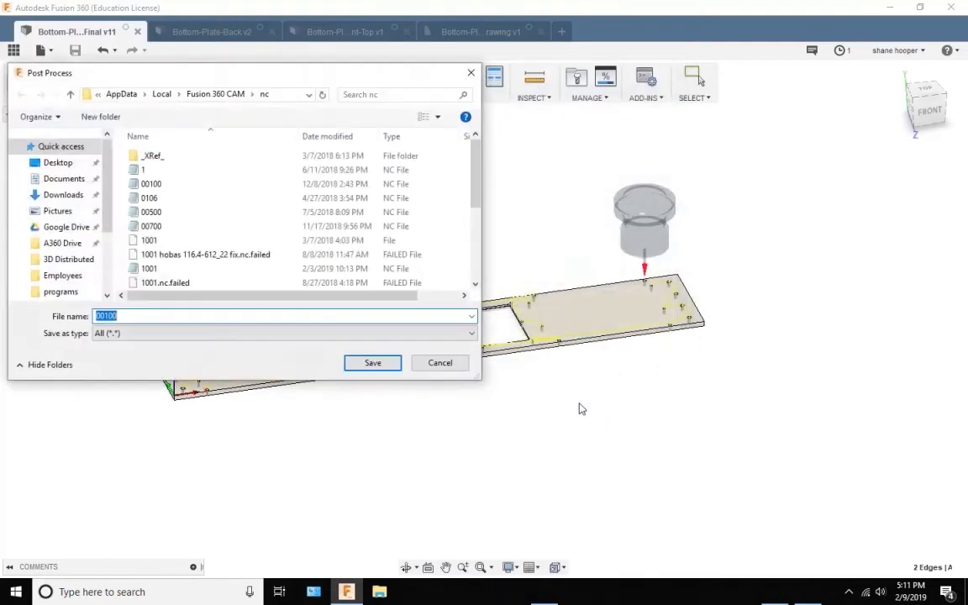
left_click(380, 365)
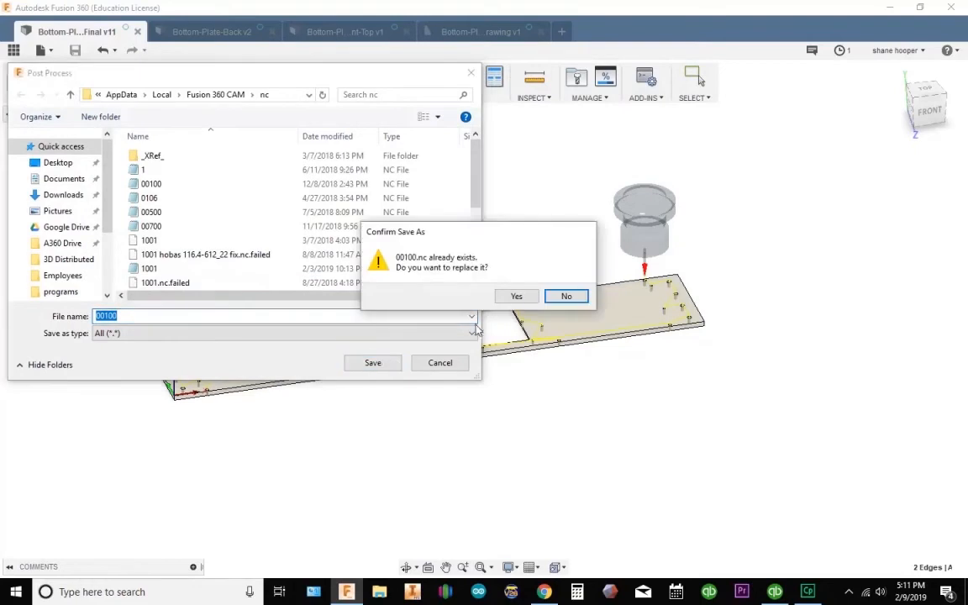
left_click(532, 299)
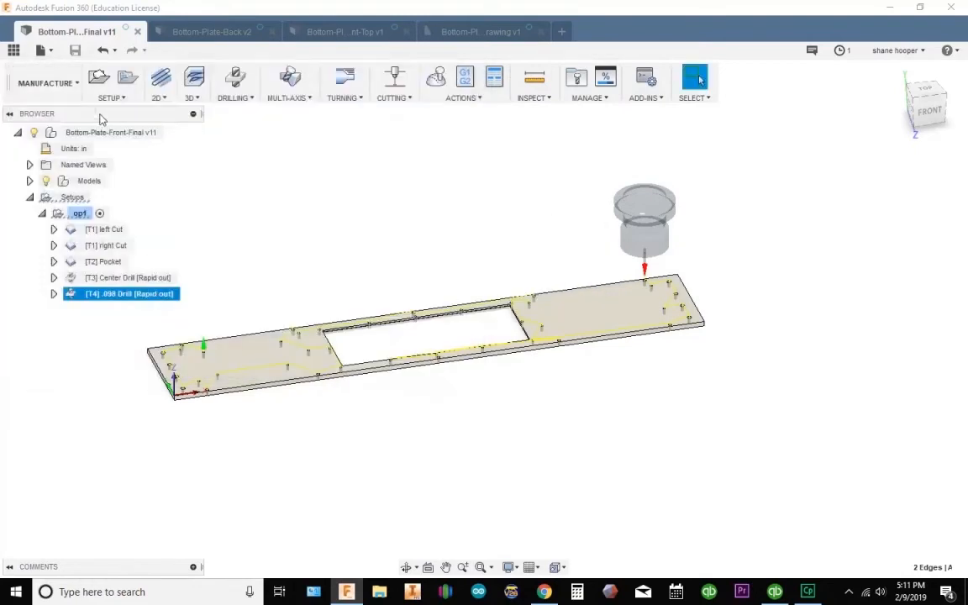
- Post the .098 Drill operation again with program number 00100, overwriting the existing NC file
left_click(465, 78)
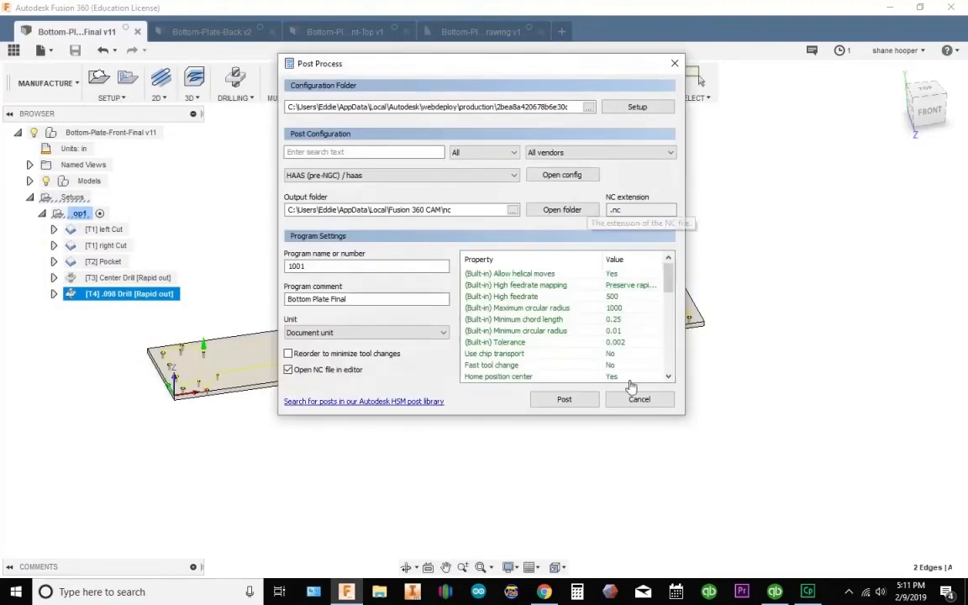
left_click(639, 402)
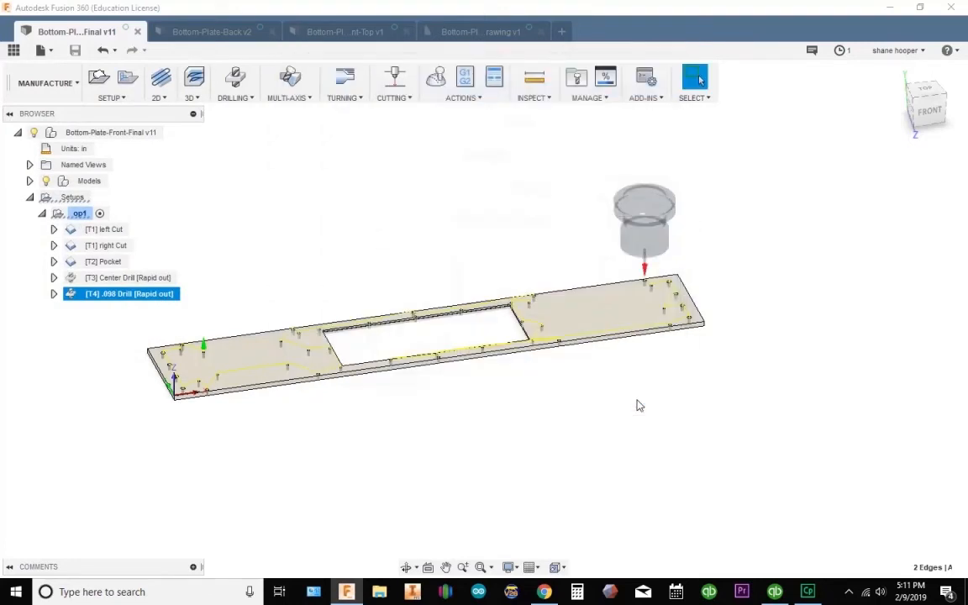
left_click(465, 78)
double_click(362, 267)
type("001")
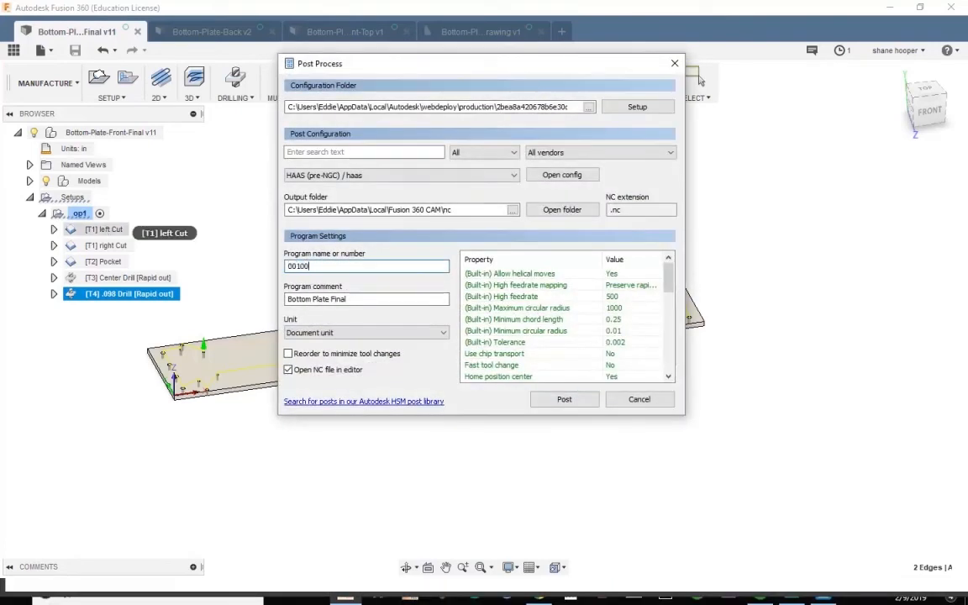
type("00")
left_click(564, 400)
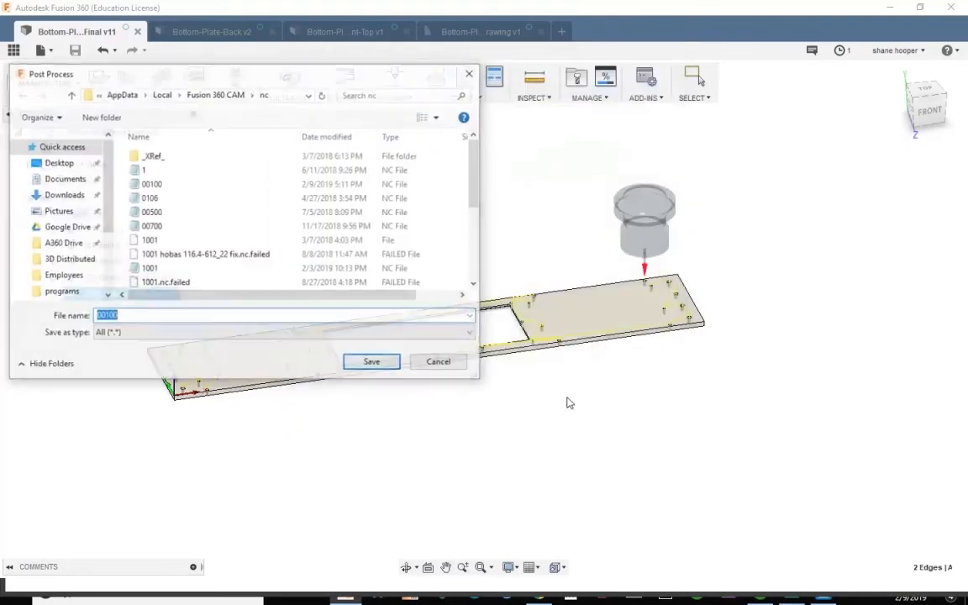
left_click(373, 363)
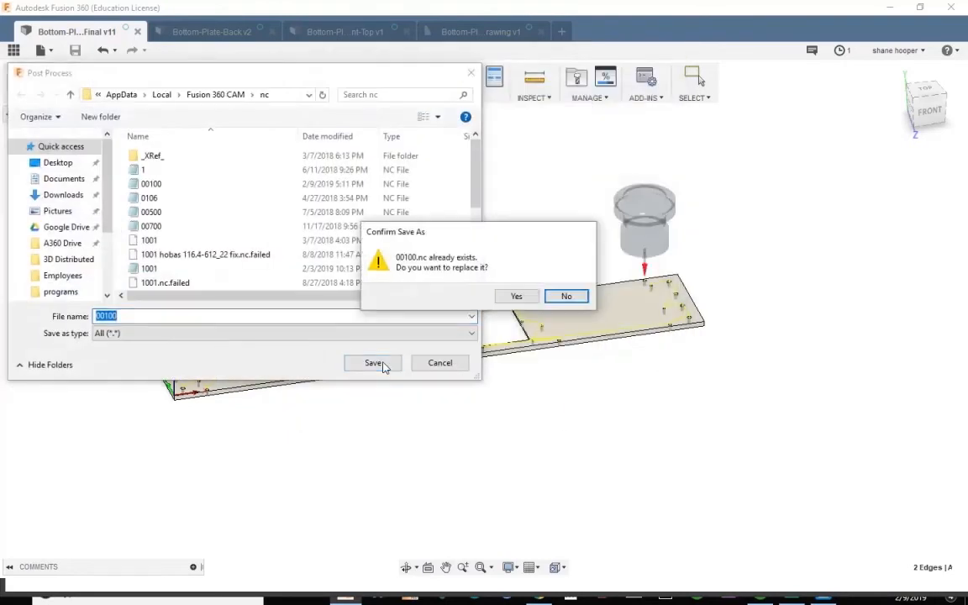
left_click(515, 297)
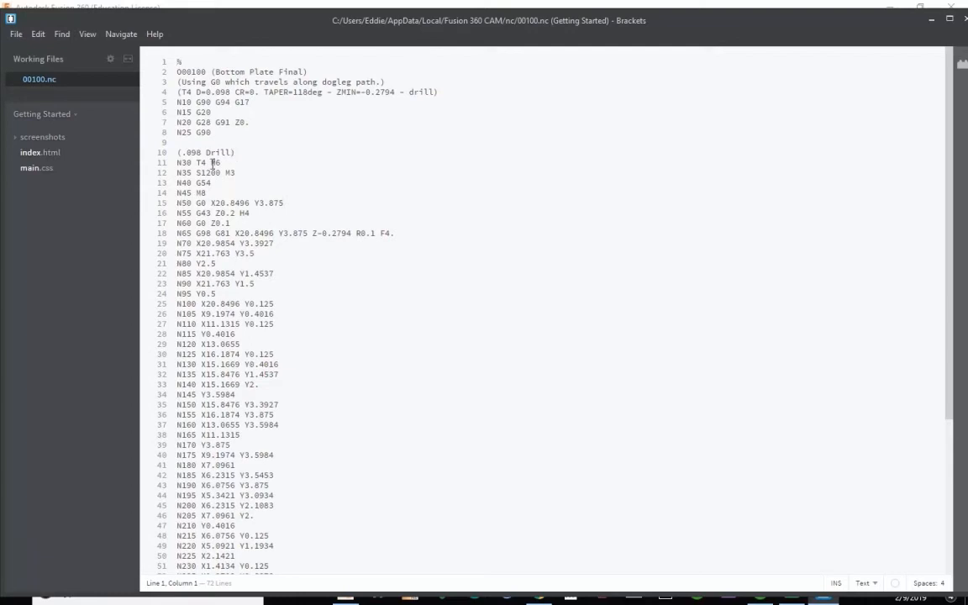
- Review the posted .098 Drill code from start to end and close the code editor
scroll(220, 162, "down", 7)
scroll(252, 302, "up", 7)
left_click_drag(913, 17, 804, 5)
left_click(861, 11)
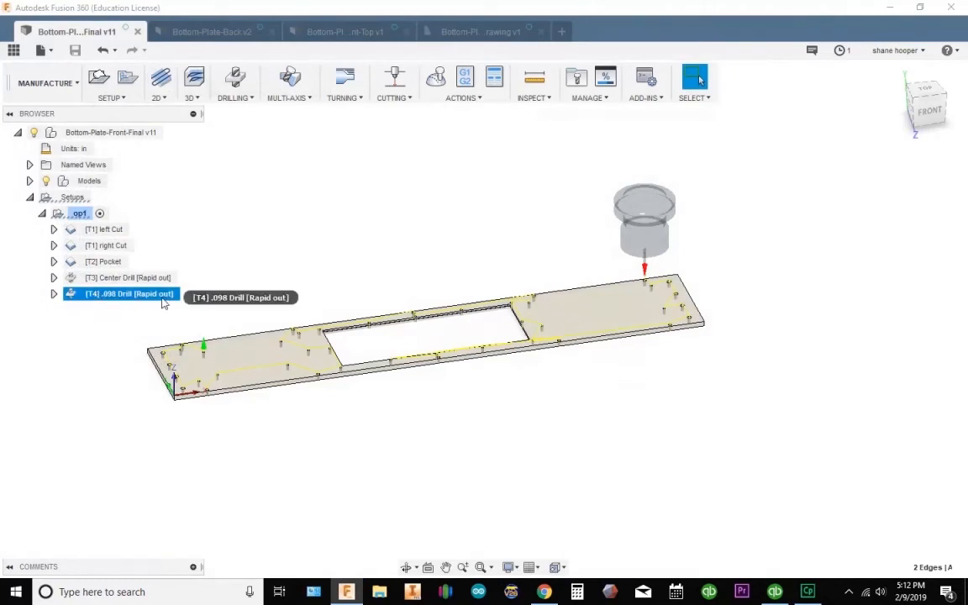
- Post-process the entire op1 setup with program number 00100, replacing the existing 00100.nc file
left_click(72, 216)
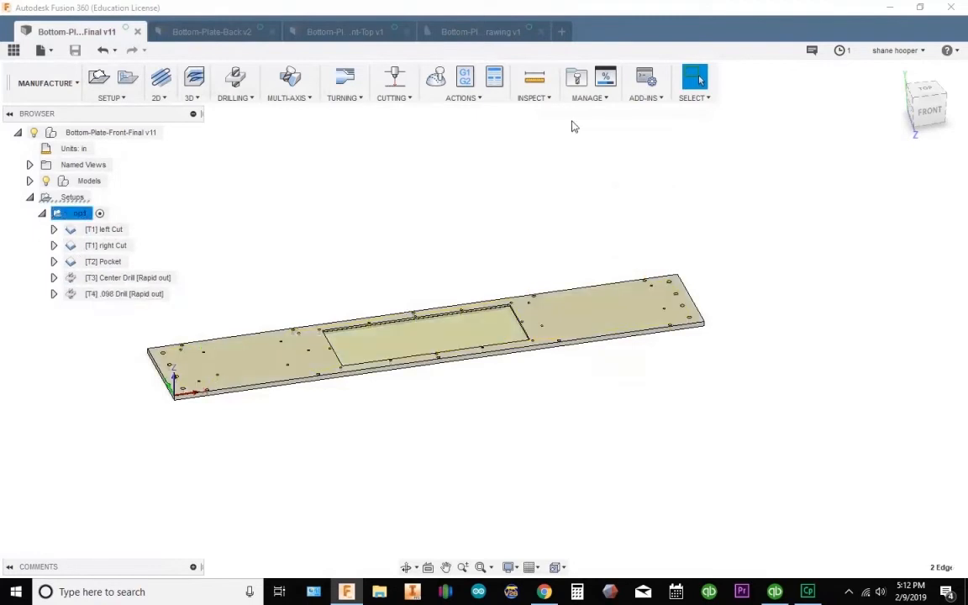
left_click(465, 77)
double_click(342, 266)
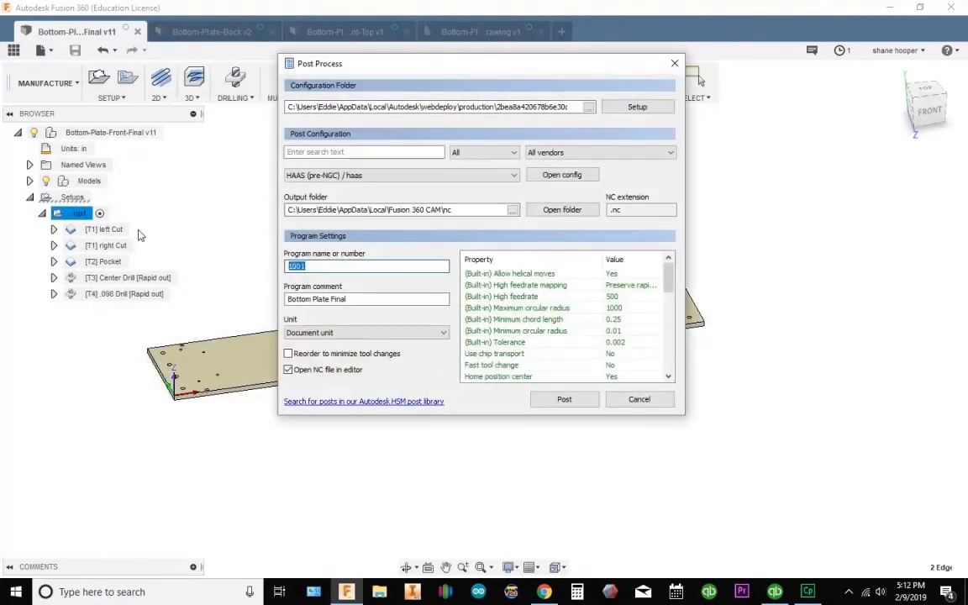
type("00")
left_click(556, 398)
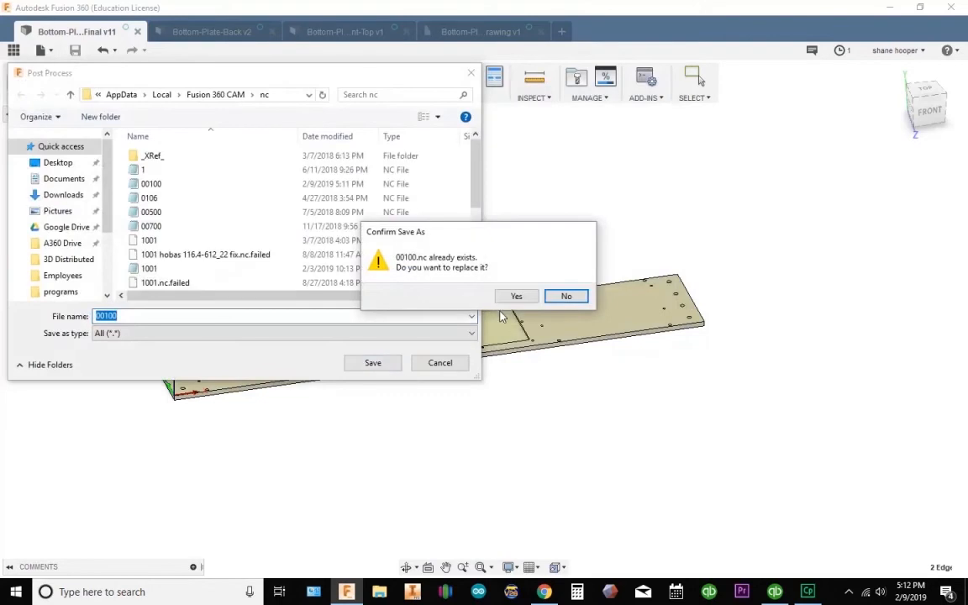
left_click(516, 296)
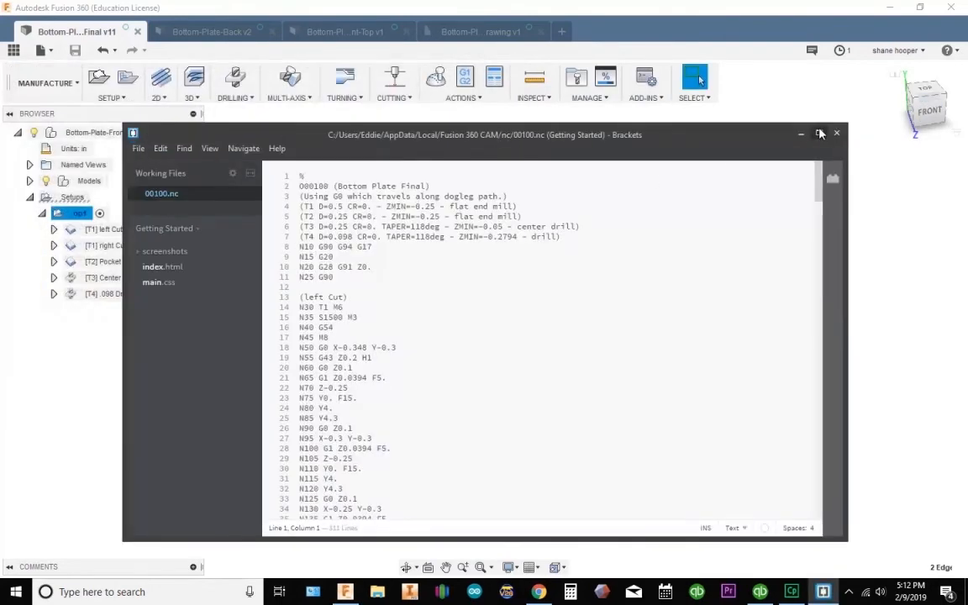
- Maximize the code editor and check the T1 to T4 tool comments at the start of the program
double_click(751, 133)
scroll(194, 175, "down", 9)
scroll(185, 190, "up", 9)
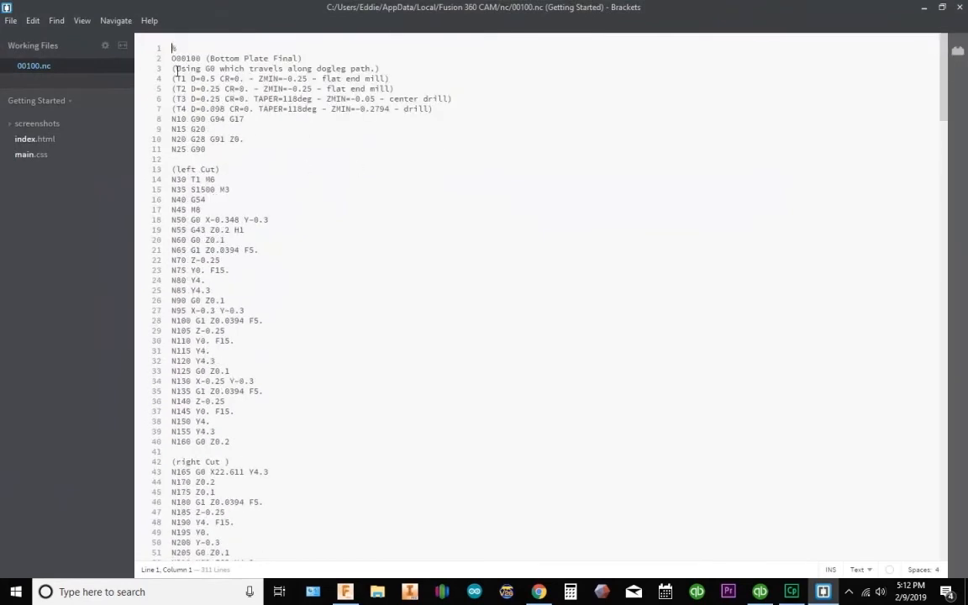
left_click_drag(178, 78, 393, 79)
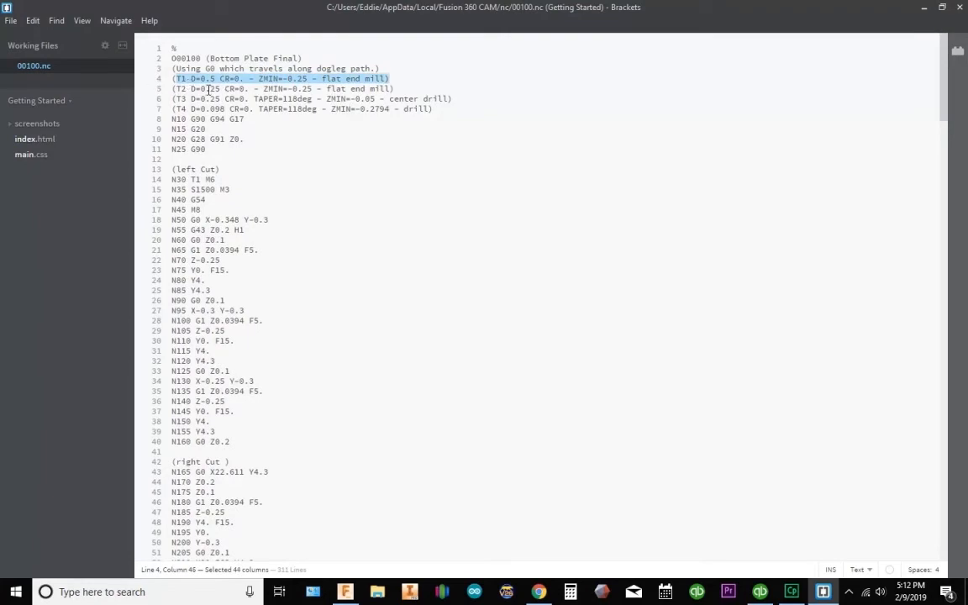
left_click_drag(177, 98, 222, 98)
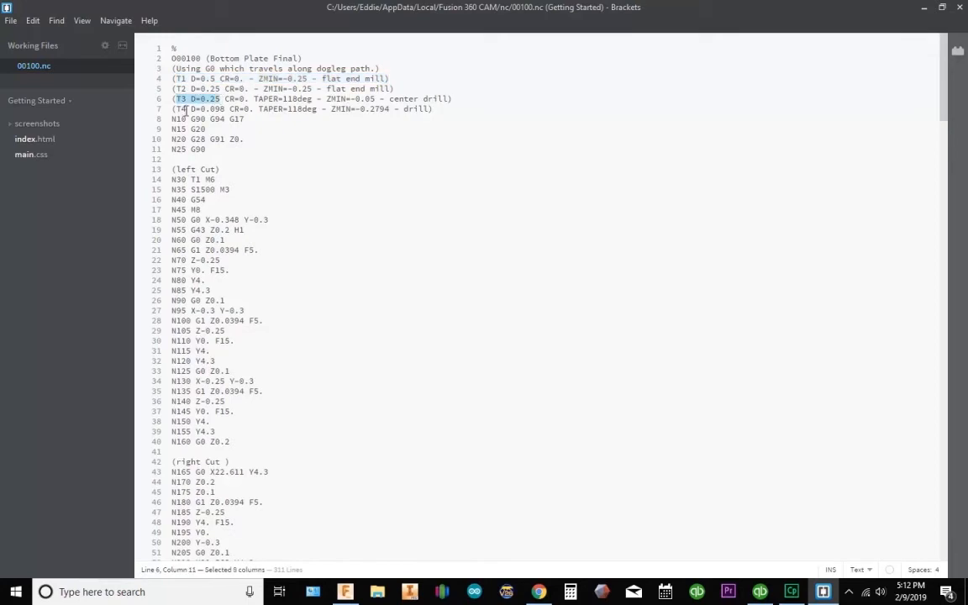
left_click_drag(178, 108, 259, 110)
left_click(314, 140)
- Review the rest of the NC program, including its Center Drill and .098 Drill sections and the program end
scroll(572, 328, "down", 20)
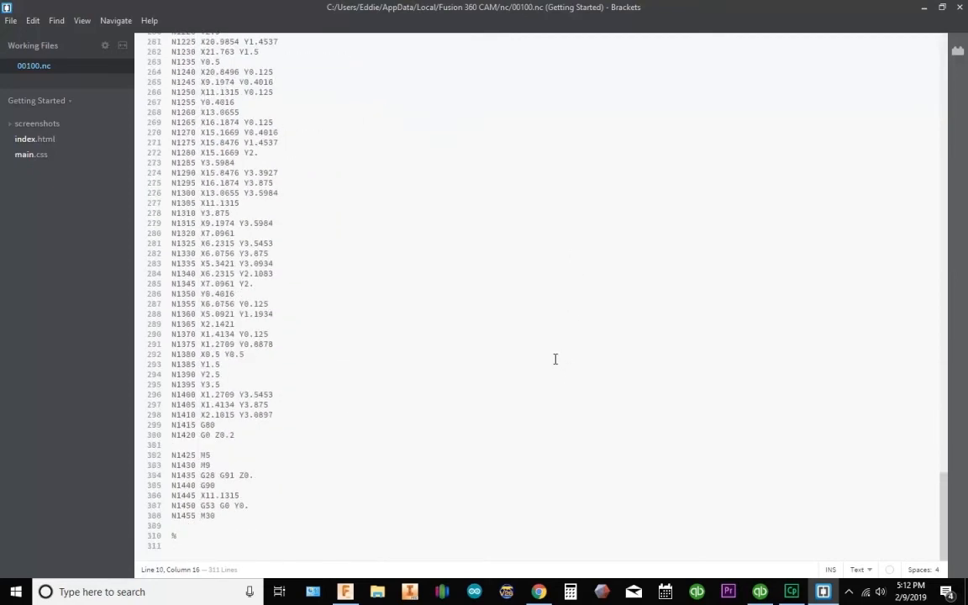
scroll(555, 354, "up", 20)
scroll(532, 355, "down", 20)
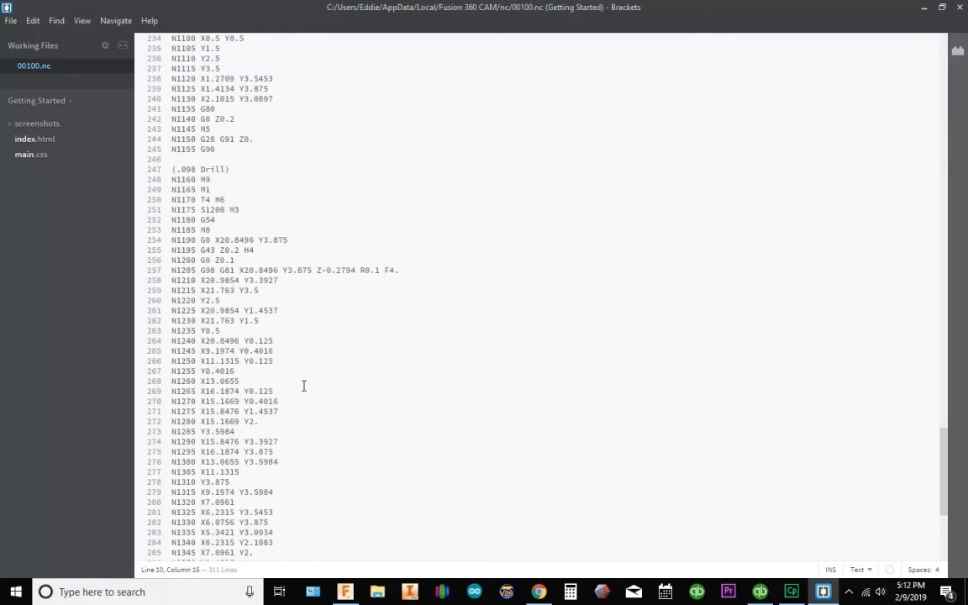
scroll(303, 386, "up", 8)
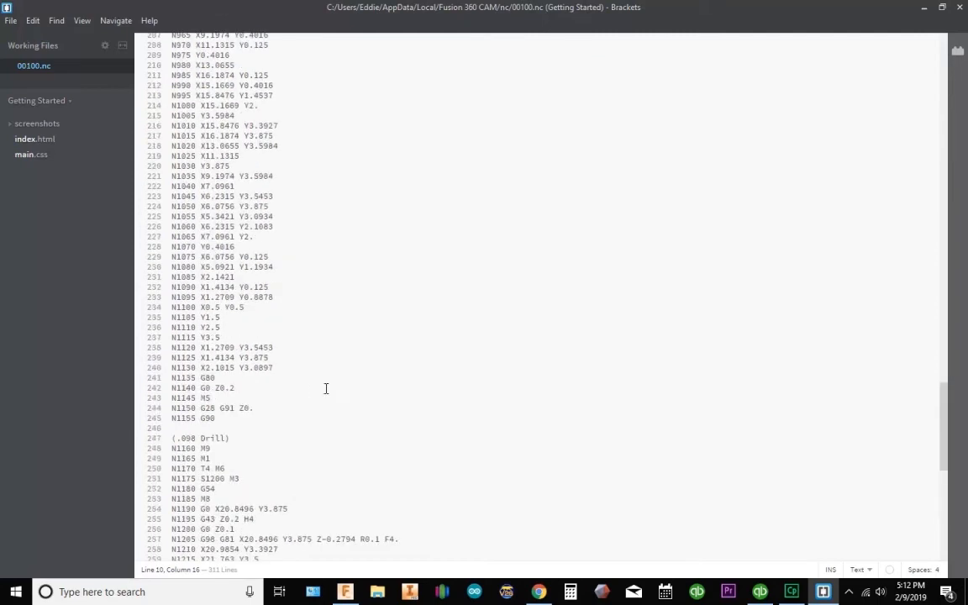
scroll(327, 386, "down", 18)
scroll(323, 389, "up", 20)
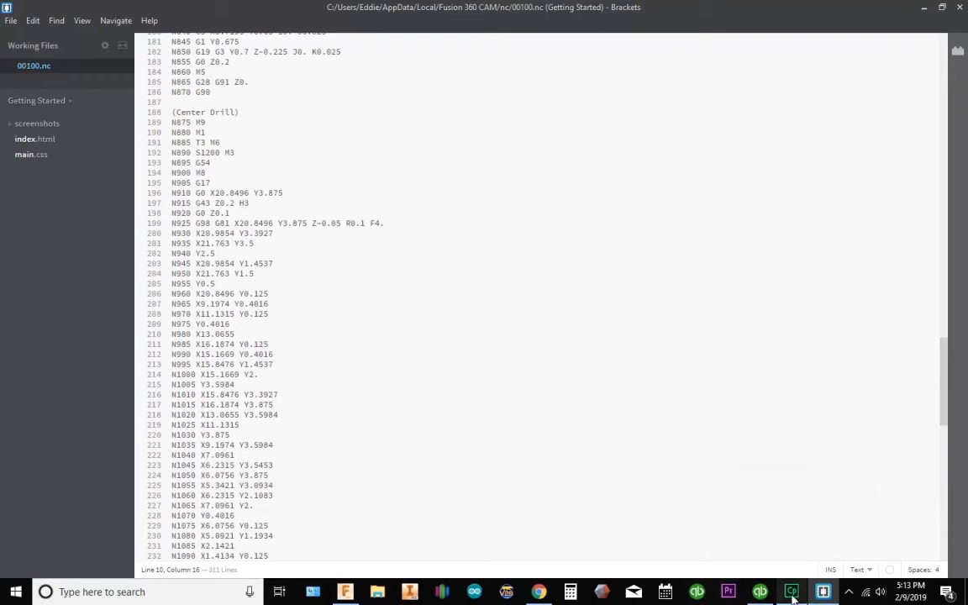
- Minimize the code editor and bring the bottom front plate back into view in Fusion 360
left_click(922, 4)
middle_click_drag(615, 463, 633, 438)
scroll(633, 438, "down", 1)
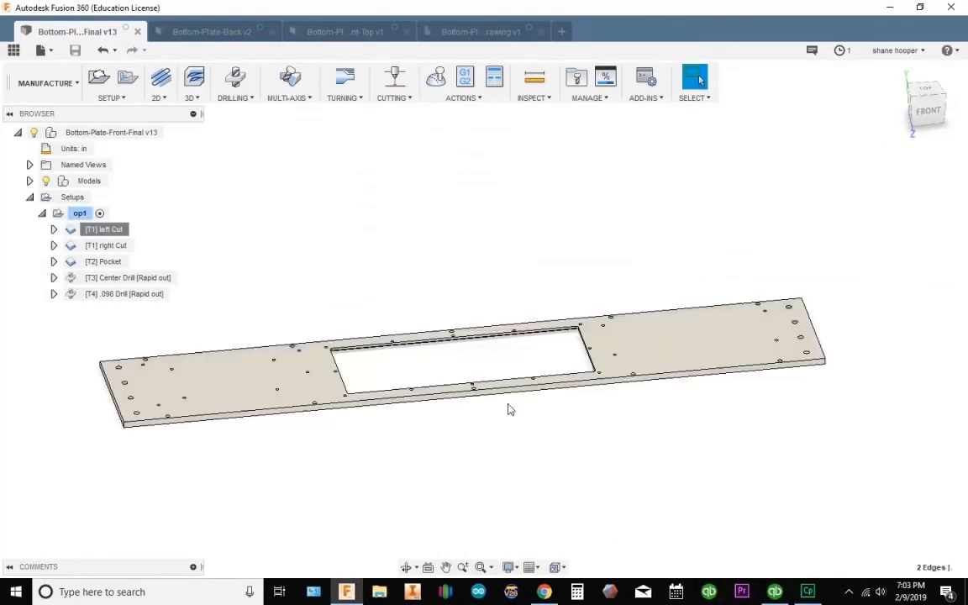
middle_click_drag(459, 430, 447, 447)
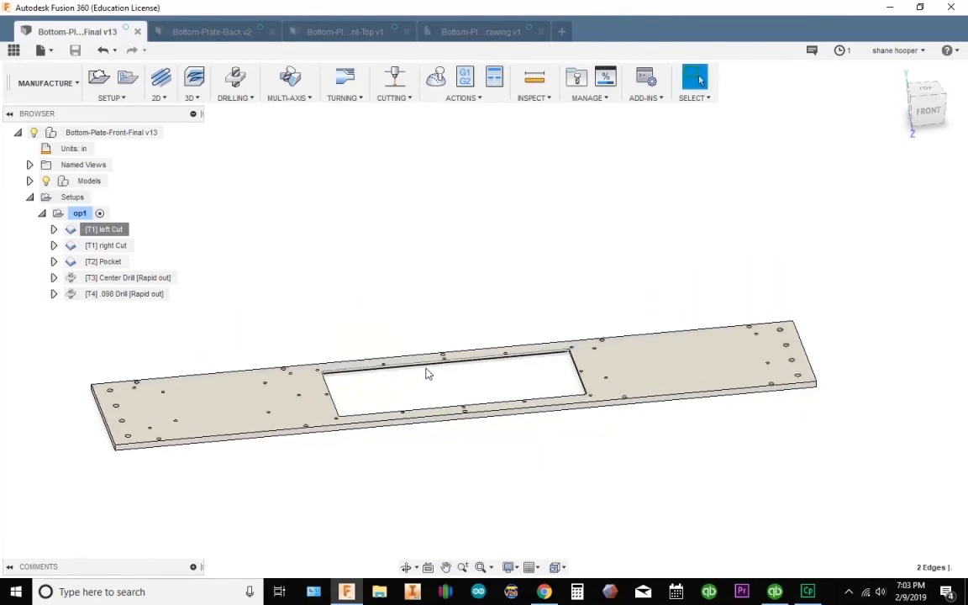
middle_click_drag(412, 384, 387, 368)
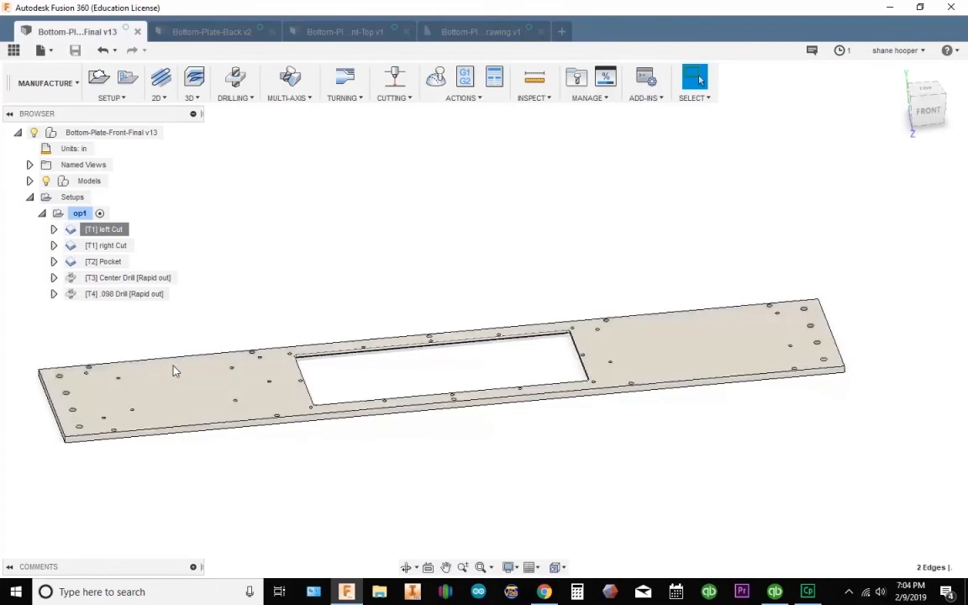
- Edit the left Cut operation's clearance height offset and apply the change
left_click(106, 235)
right_click(107, 235)
left_click(130, 10)
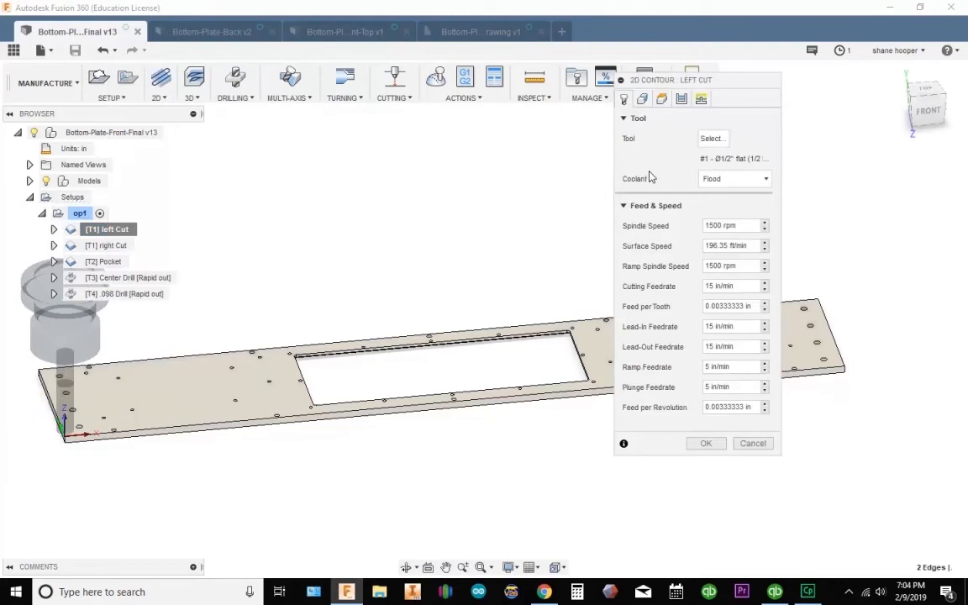
left_click(661, 99)
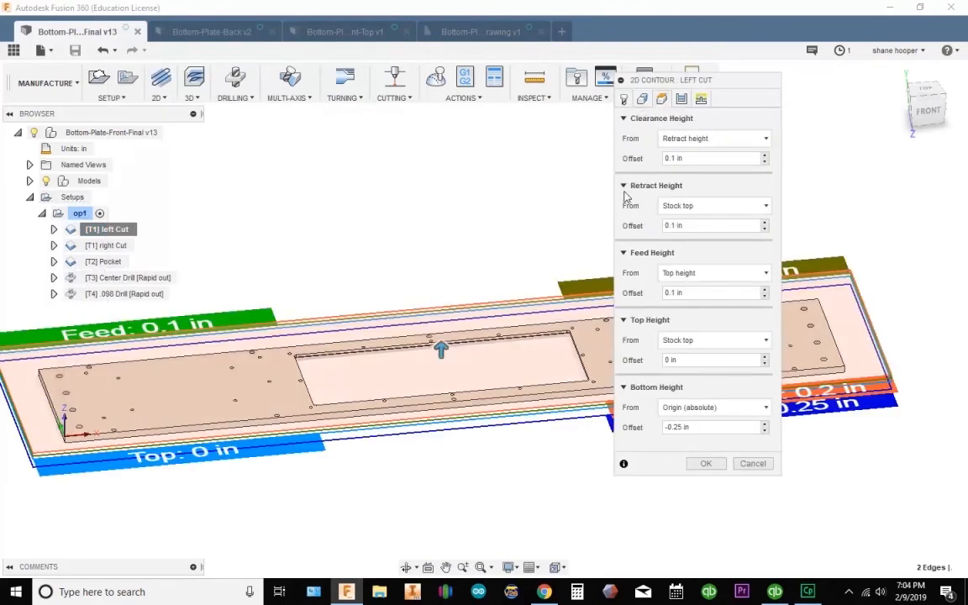
left_click(691, 158)
key("BackSpace")
key("Return")
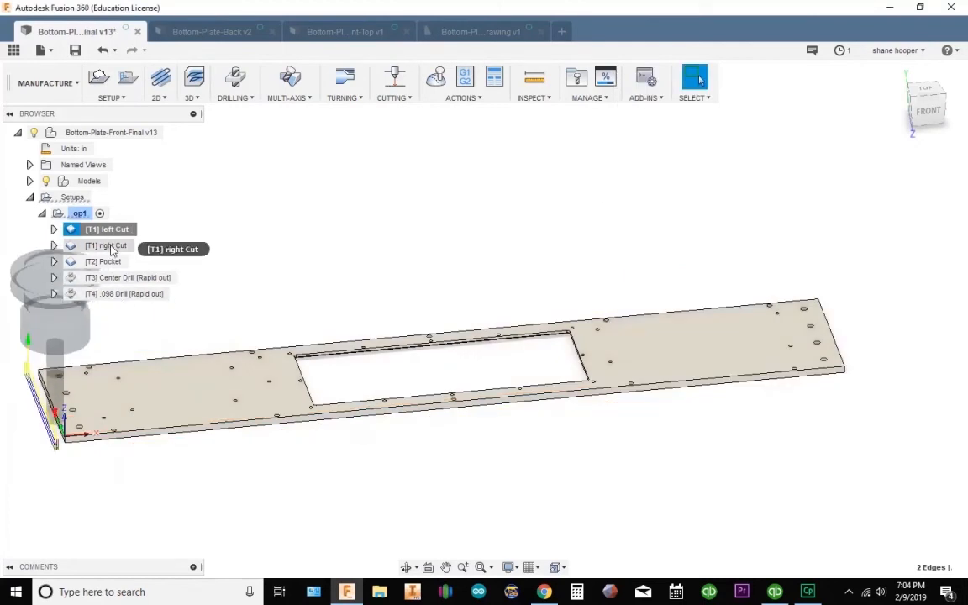
- Examine the right Cut toolpath, its retract moves and the tool's position at the far end of the plate
left_click(112, 245)
middle_click_drag(252, 309, 318, 321)
middle_click_drag(42, 384, 289, 398)
scroll(295, 378, "up", 1)
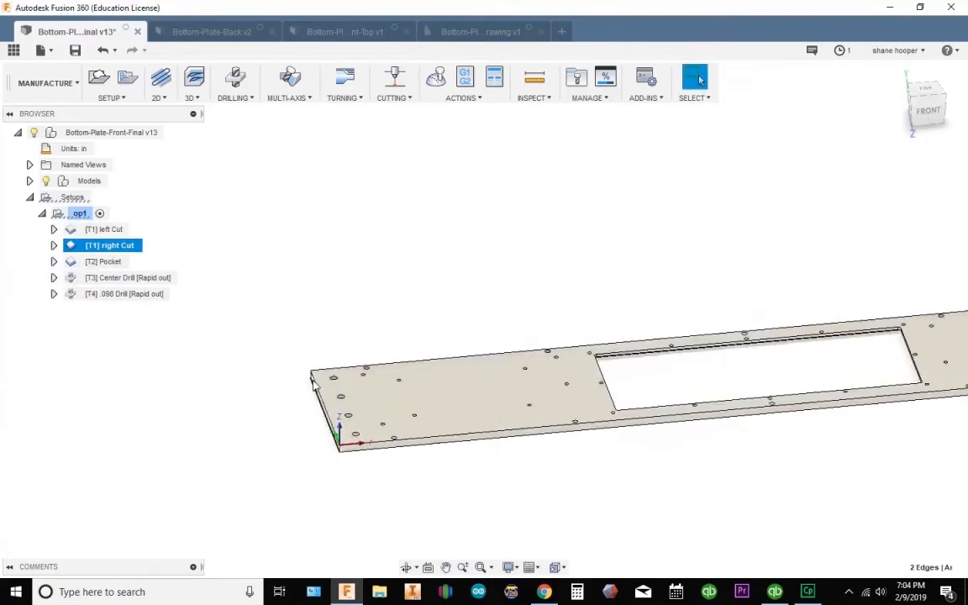
middle_click_drag(447, 402, 87, 420)
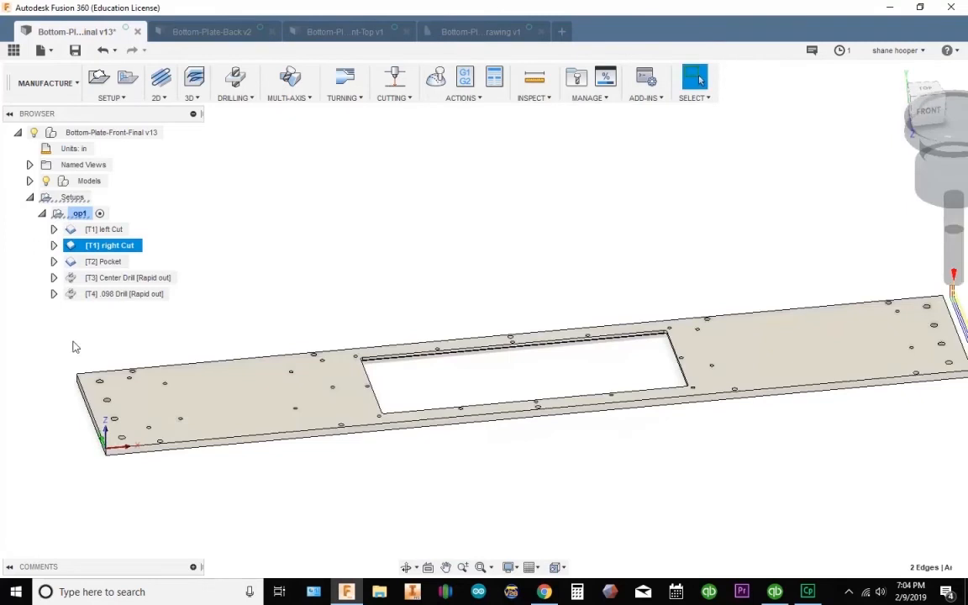
middle_click_drag(809, 321, 465, 319)
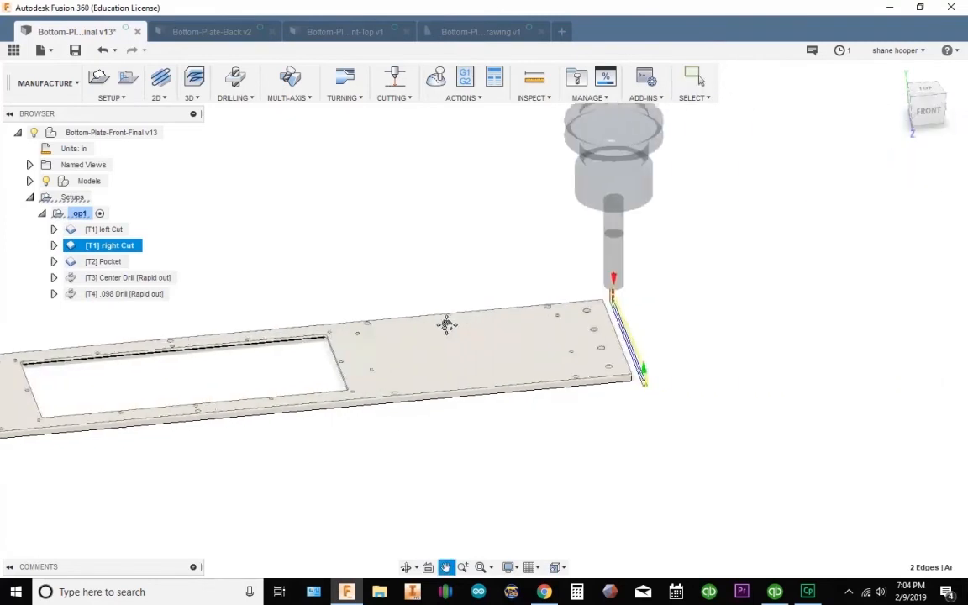
middle_click_drag(607, 360, 553, 357)
scroll(547, 354, "down", 2)
scroll(547, 357, "up", 3)
scroll(544, 345, "down", 1)
scroll(543, 338, "down", 2)
middle_click_drag(540, 342, 719, 313)
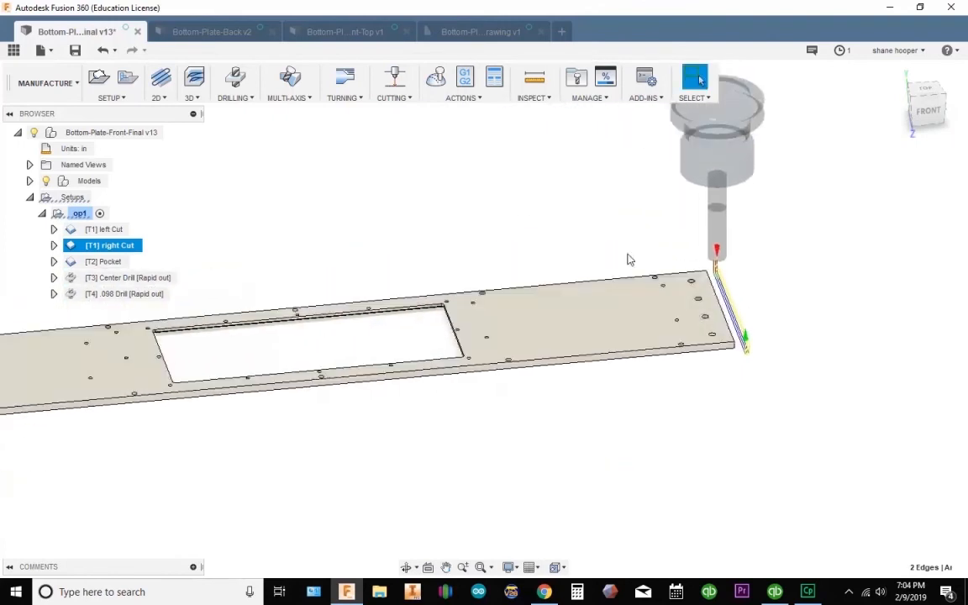
middle_click_drag(243, 272, 268, 268)
- Set the Center Drill operation's clearance and retract height offsets to .6 in and inspect the regenerated rapid moves between holes
left_click(143, 279)
right_click(143, 285)
left_click(180, 11)
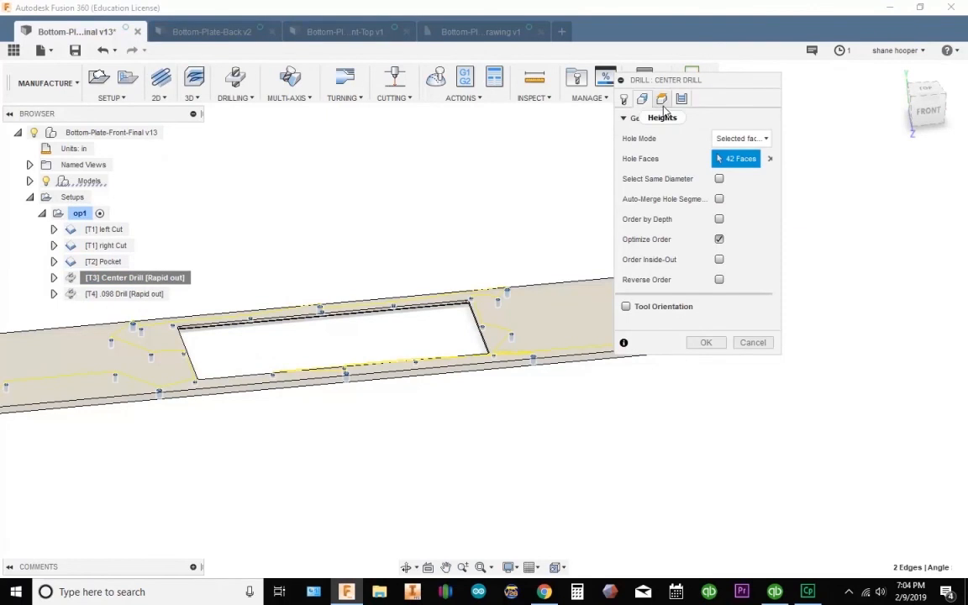
left_click(661, 98)
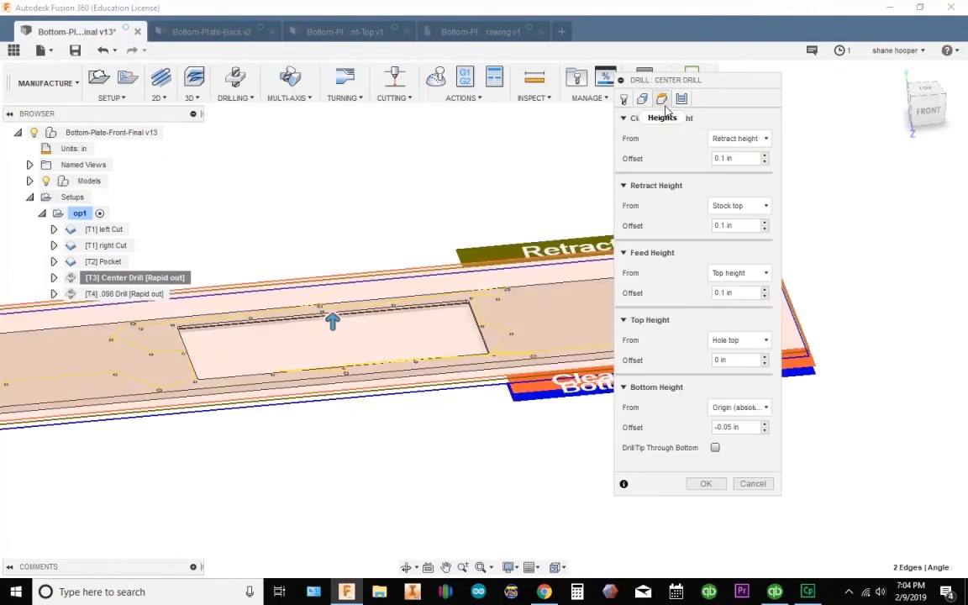
left_click(738, 158)
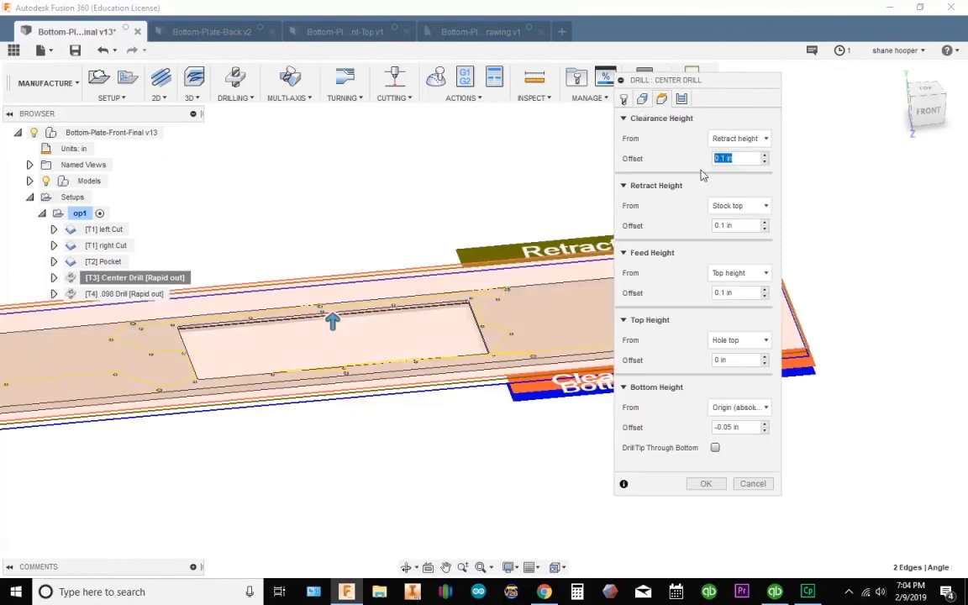
type("8")
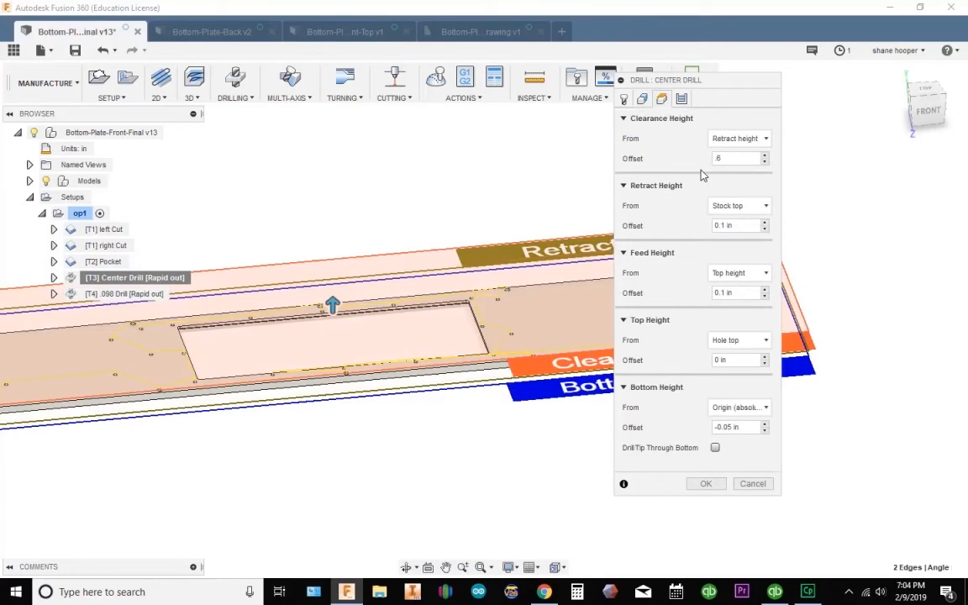
key("Tab")
type(".6")
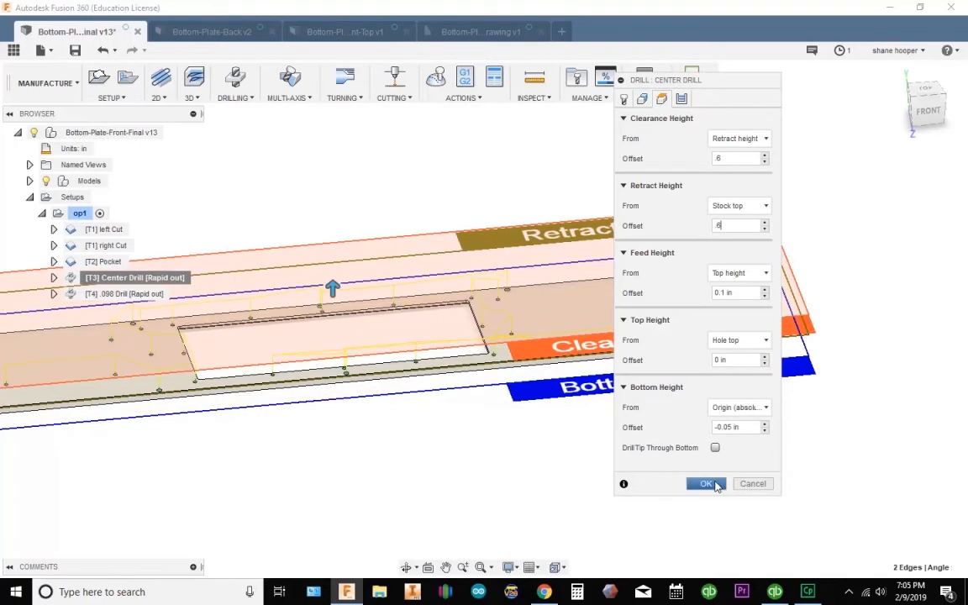
left_click(706, 484)
middle_click_drag(497, 433, 700, 429)
scroll(408, 345, "up", 5)
middle_click_drag(343, 438, 345, 410, "shift")
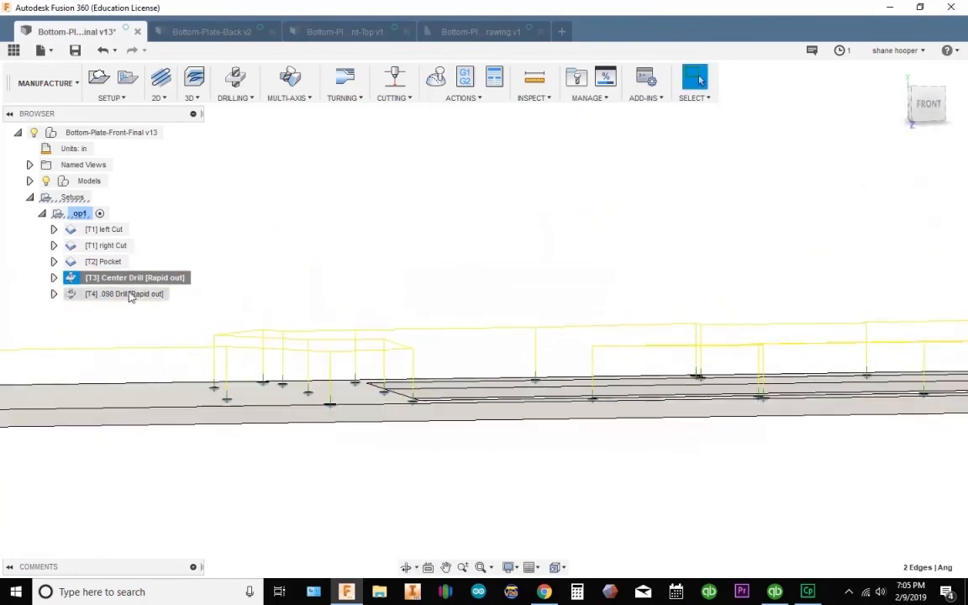
- Set the .098 Drill operation's clearance and retract height offsets to .6 in
right_click(134, 294)
left_click(165, 9)
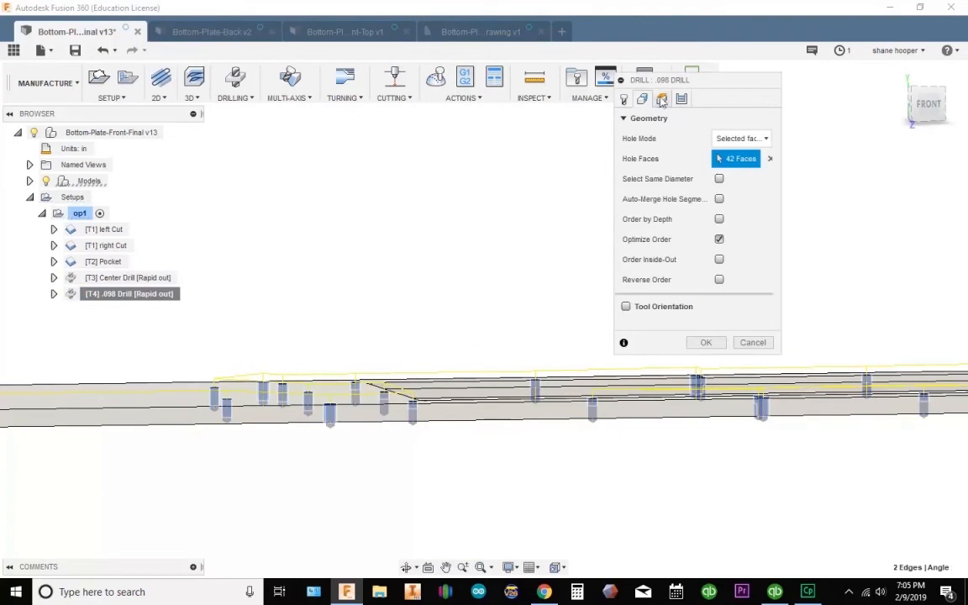
left_click(662, 99)
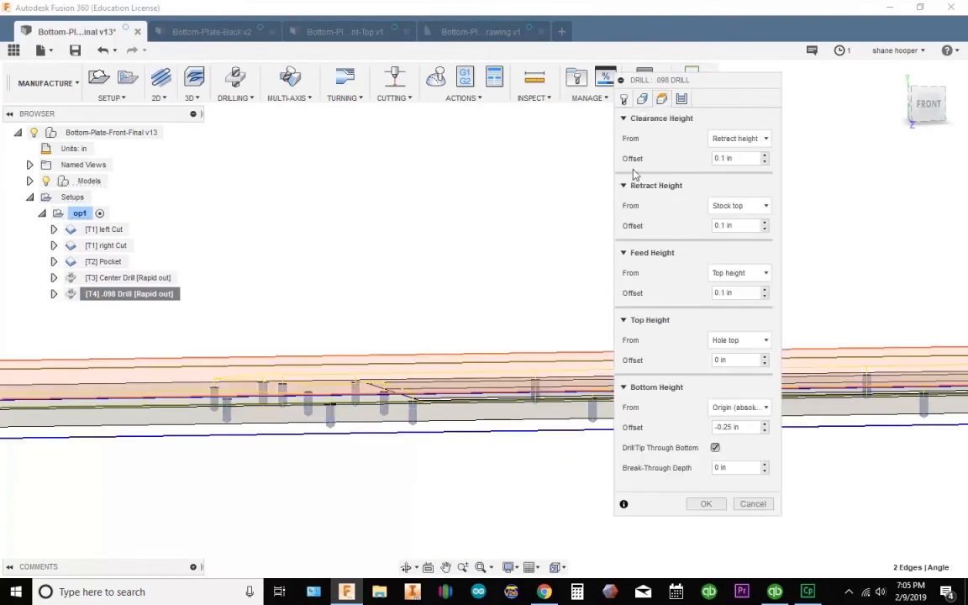
left_click(743, 158)
key("BackSpace")
type(".6")
key("Tab")
key("BackSpace")
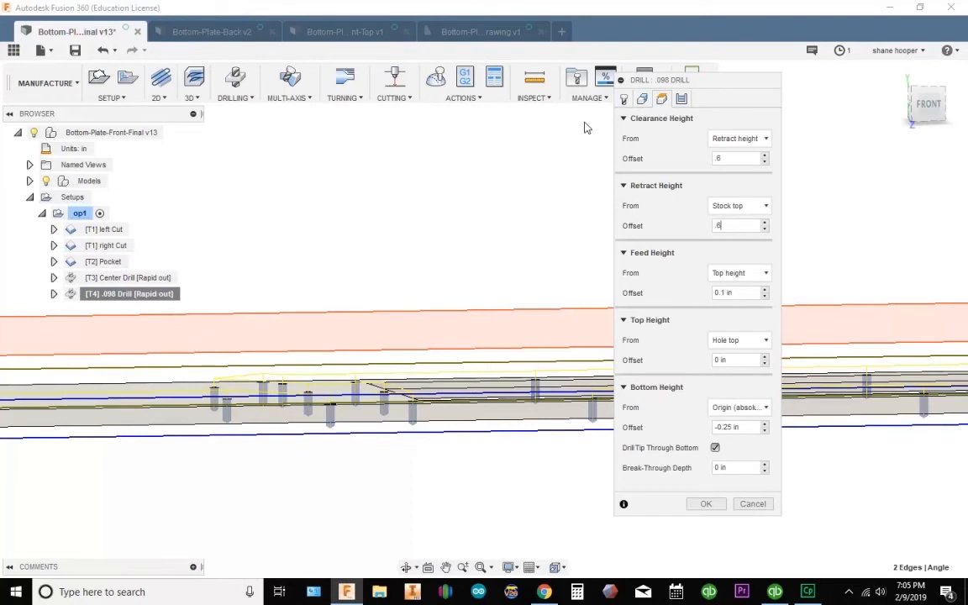
type(".6")
key("Tab")
key("Return")
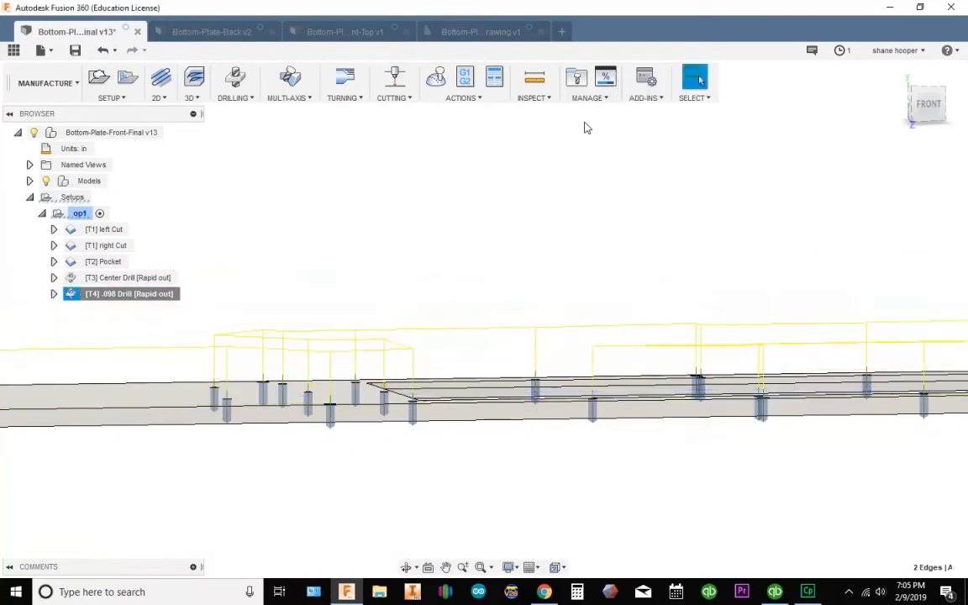
- Check the .098 Drill toolpath along the whole plate and save the front plate design as a new version
middle_click_drag(349, 380, 528, 376)
scroll(505, 416, "down", 3)
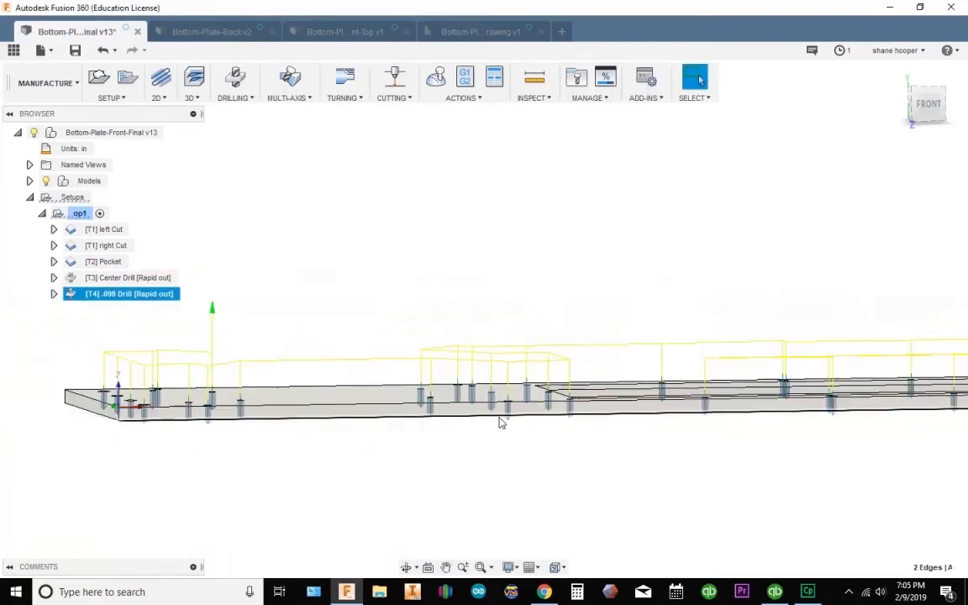
scroll(499, 420, "up", 2)
middle_click_drag(497, 420, 267, 454)
scroll(401, 408, "down", 6)
scroll(382, 407, "down", 3)
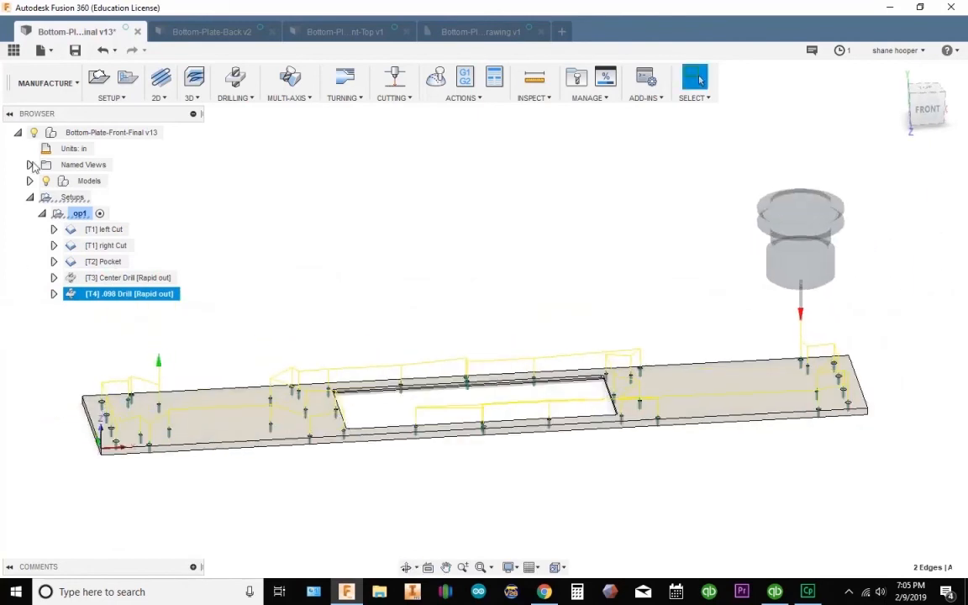
left_click(75, 51)
left_click(483, 308)
- Look over the Bottom-Plate-Back and Bottom-Plate-Front-Top designs, including their cutouts, holes and vent slots
left_click(212, 32)
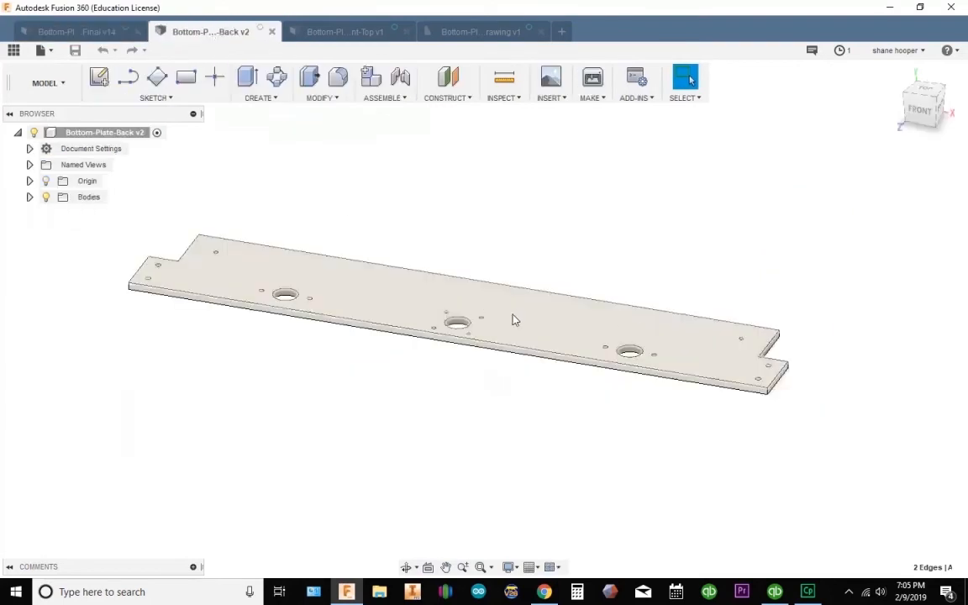
middle_click_drag(506, 318, 441, 318)
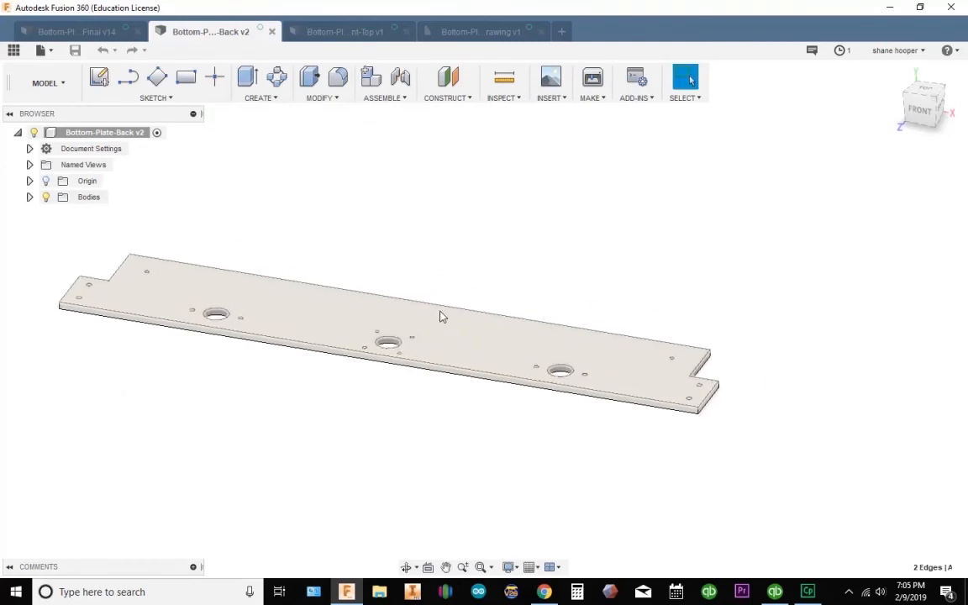
left_click(327, 33)
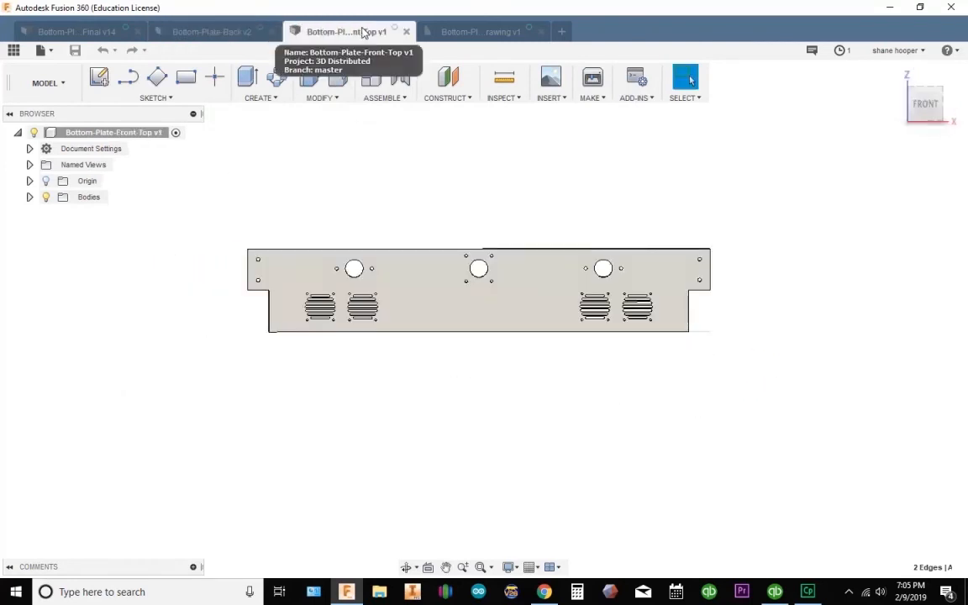
left_click(467, 32)
left_click(368, 32)
middle_click_drag(387, 301, 371, 275, "shift")
scroll(363, 294, "up", 5)
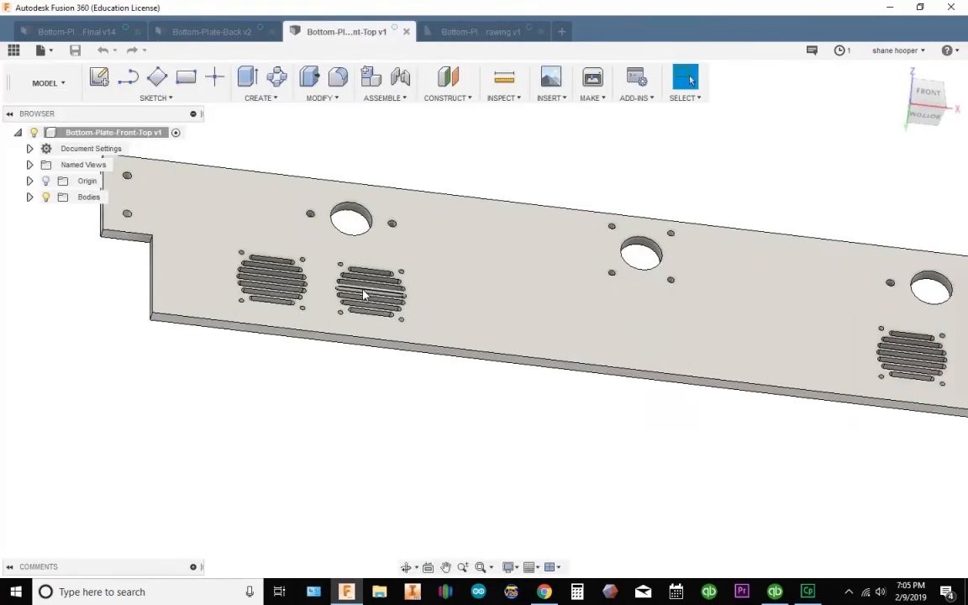
scroll(364, 292, "down", 2)
scroll(560, 318, "up", 4)
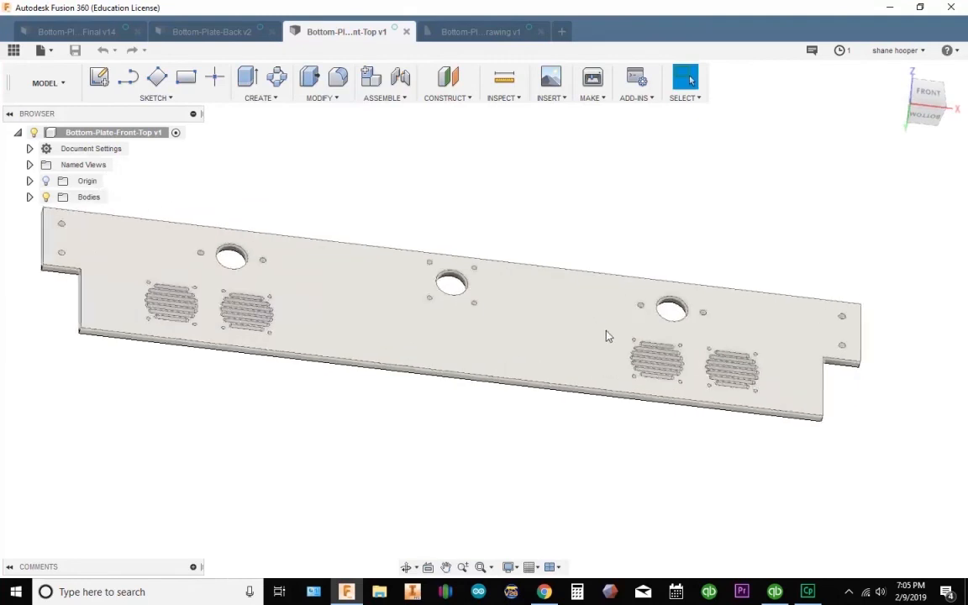
scroll(580, 340, "down", 5)
middle_click_drag(522, 352, 493, 351, "shift")
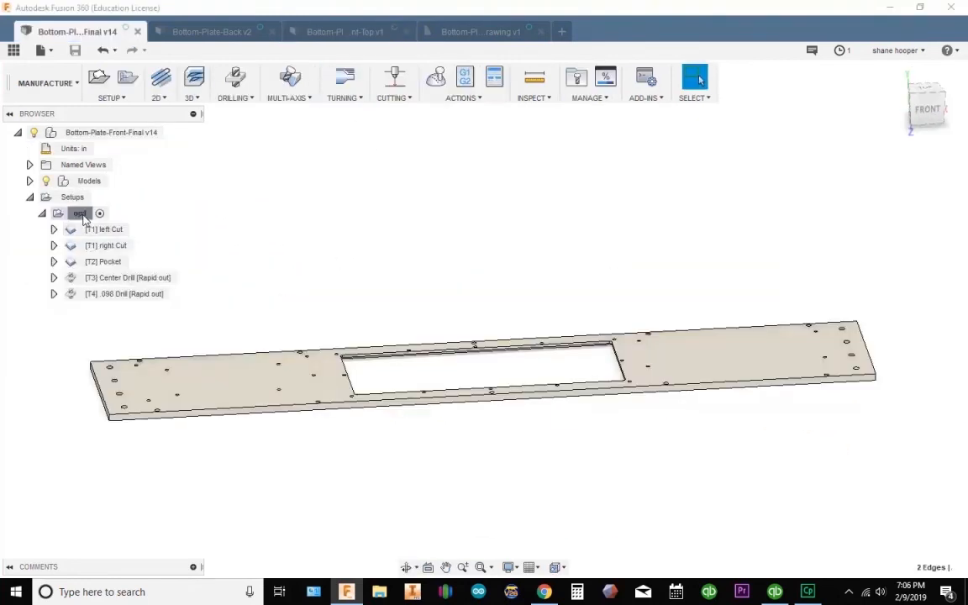
- Store the front plate's left Cut operation as a template named Left Cut
left_click(107, 230)
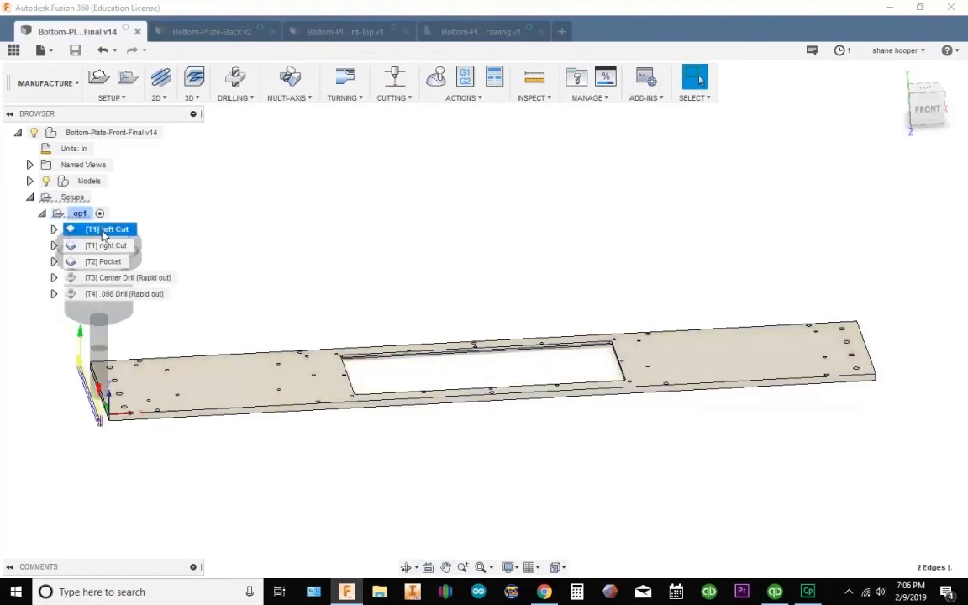
right_click(103, 233)
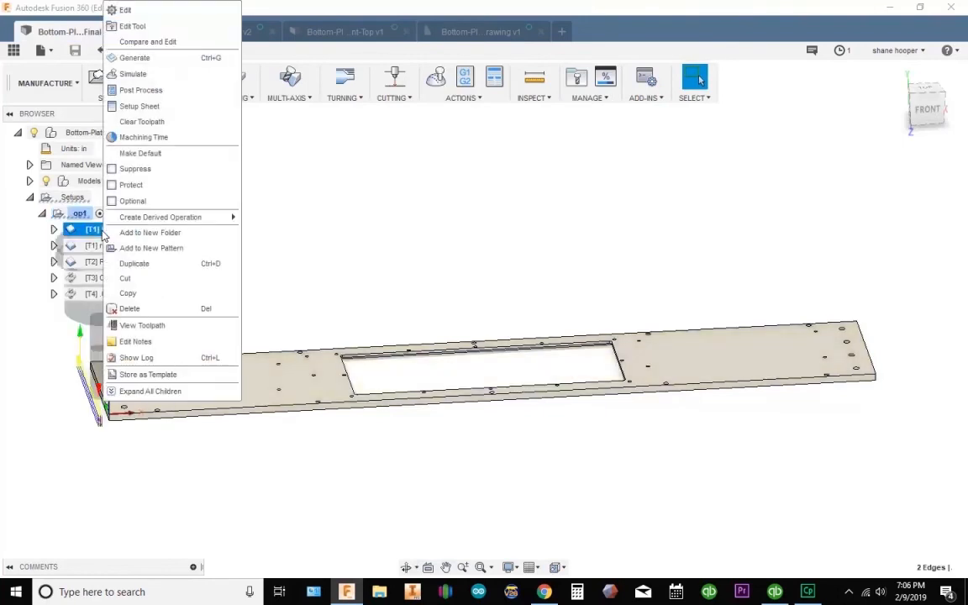
left_click(195, 375)
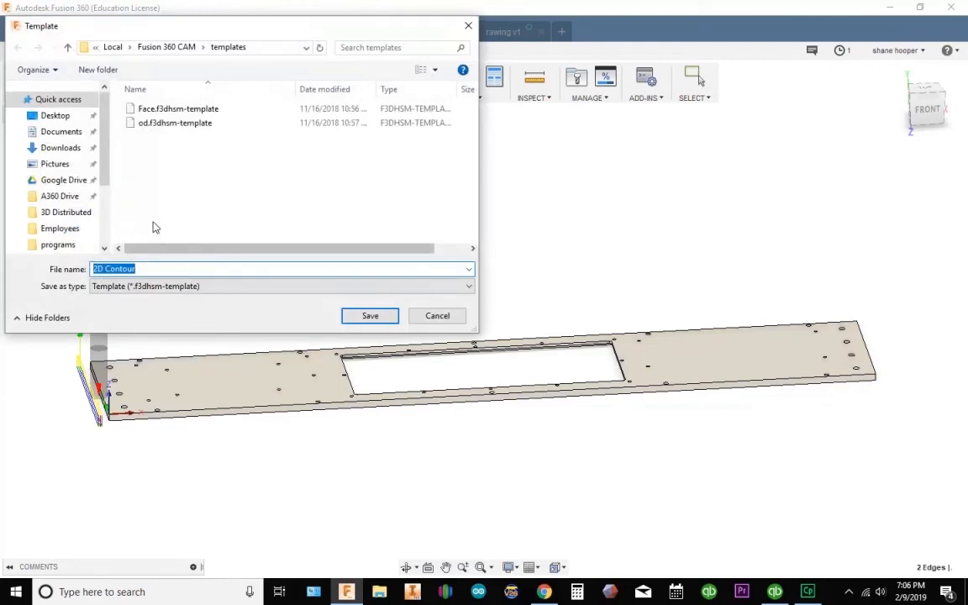
type("L")
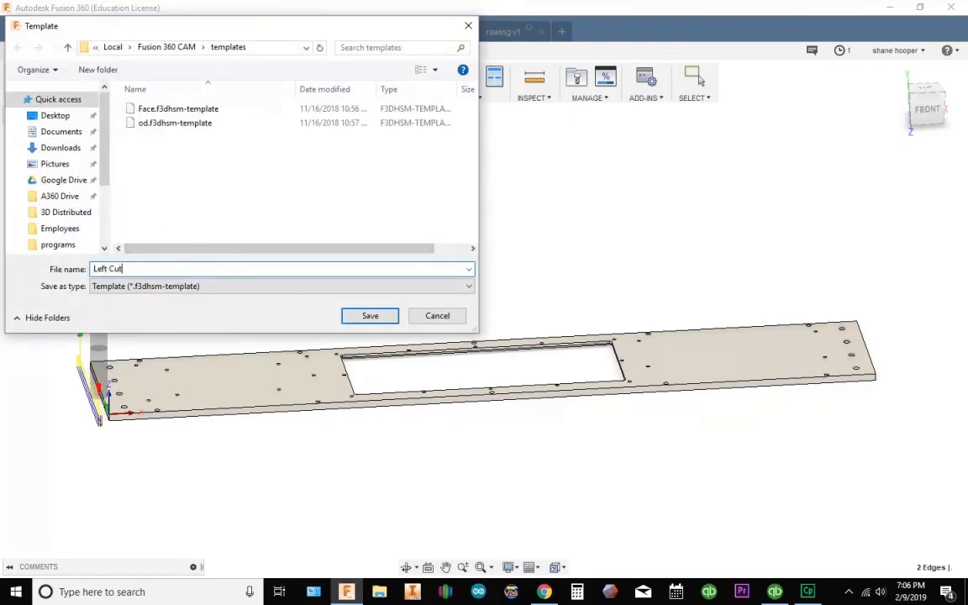
type("eft Cut")
key("Return")
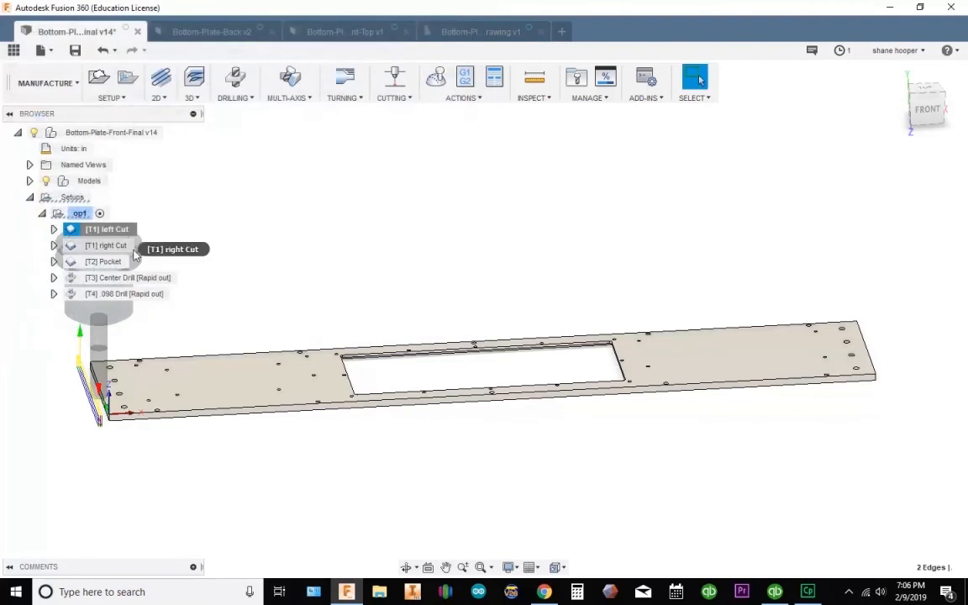
- Store the right Cut operation as a template named Right Cut
right_click(117, 247)
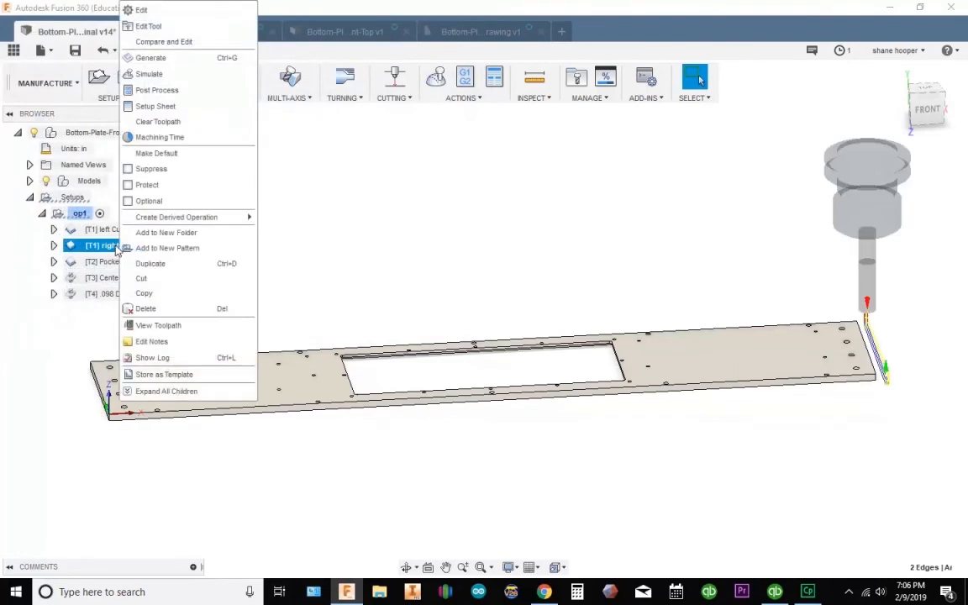
left_click(189, 375)
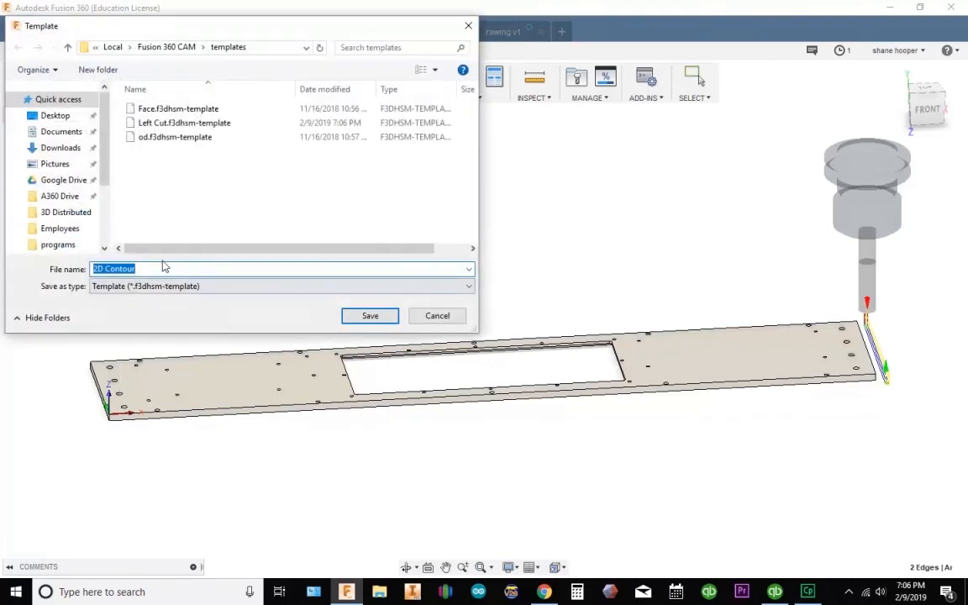
type("Right Cu")
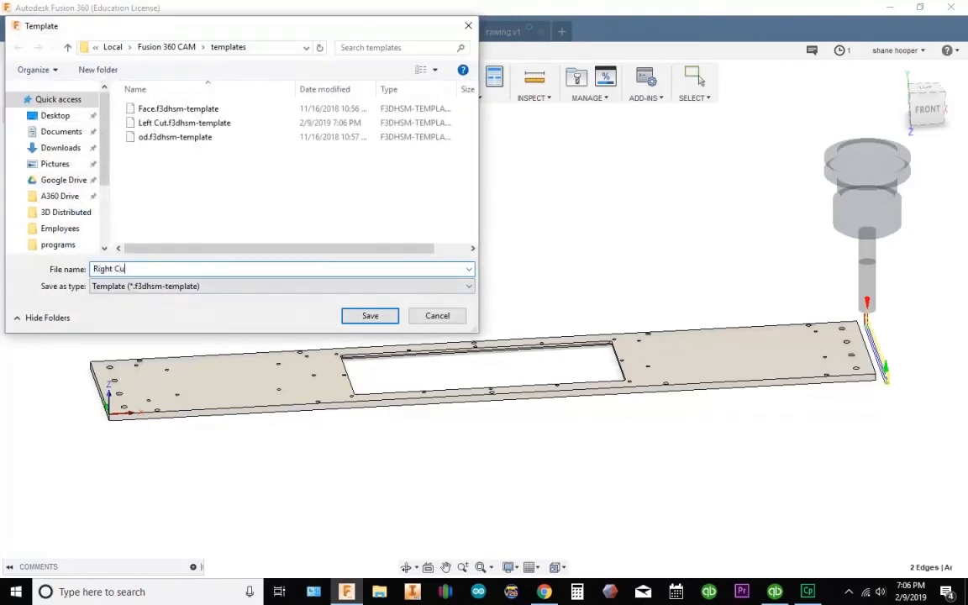
type("t")
key("Return")
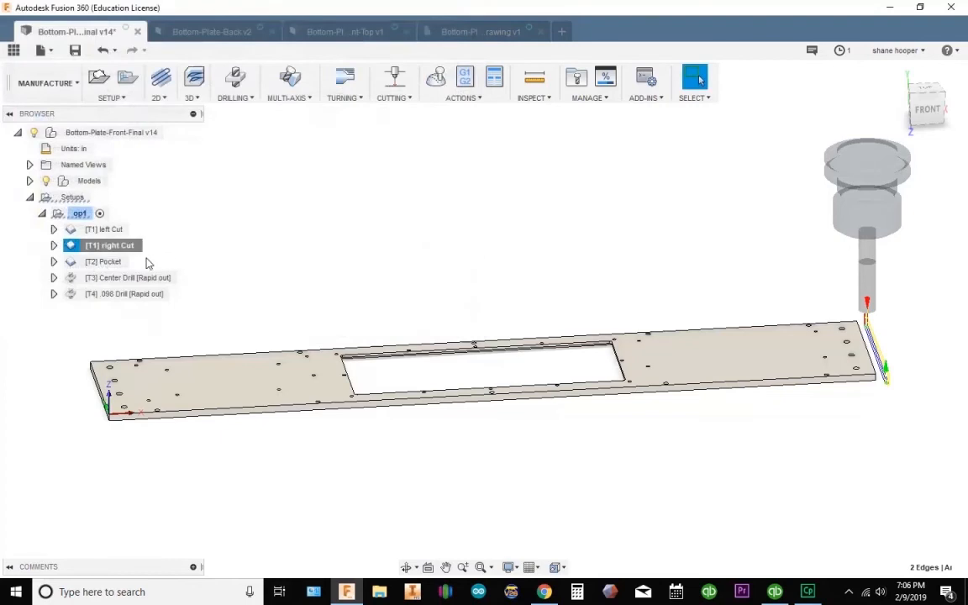
- Store the Pocket operation as a template named Pocket
right_click(117, 265)
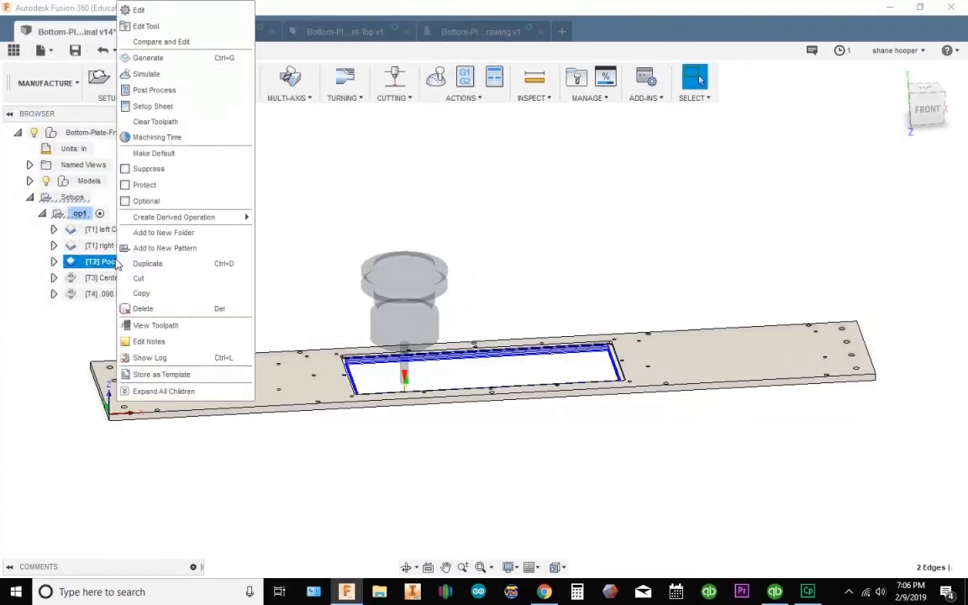
left_click(164, 374)
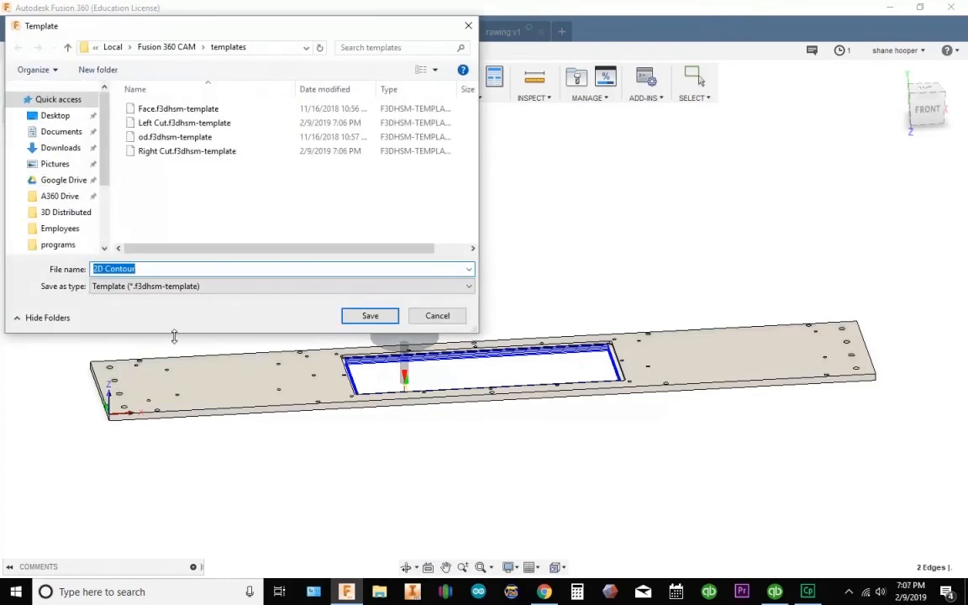
type("Pocket")
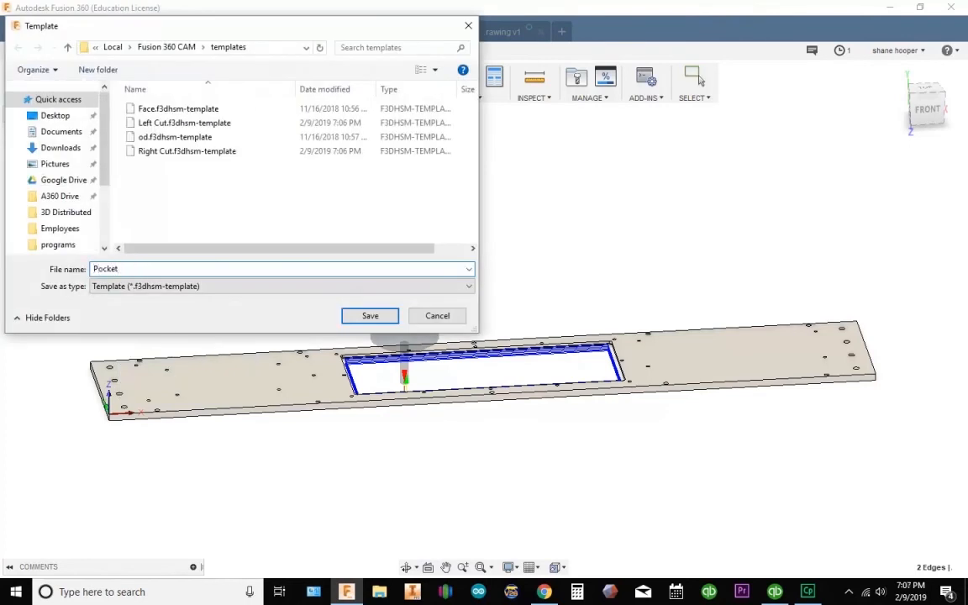
key("Return")
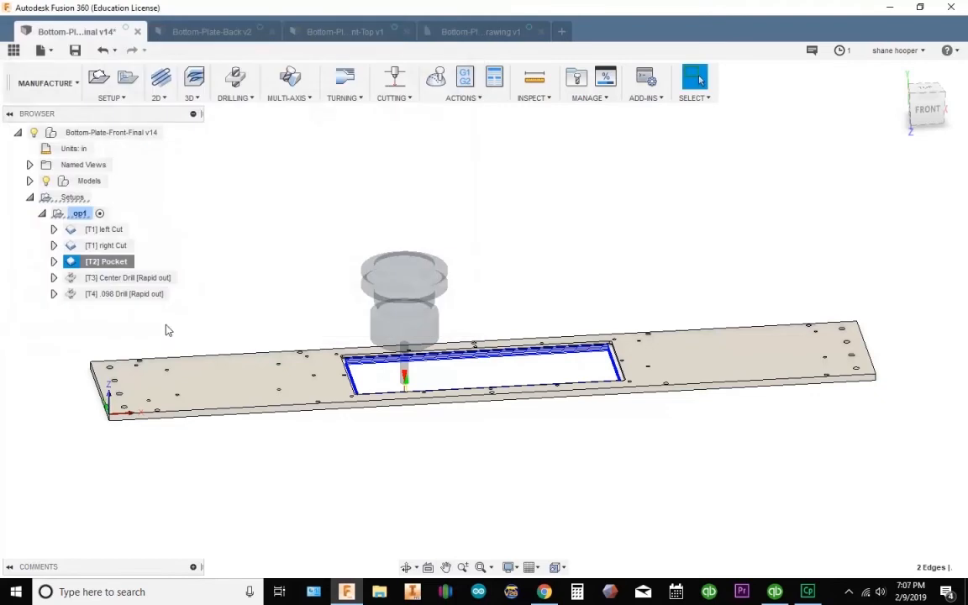
- Store the Center Drill operation as a template named Center Drill
left_click(143, 280)
right_click(145, 283)
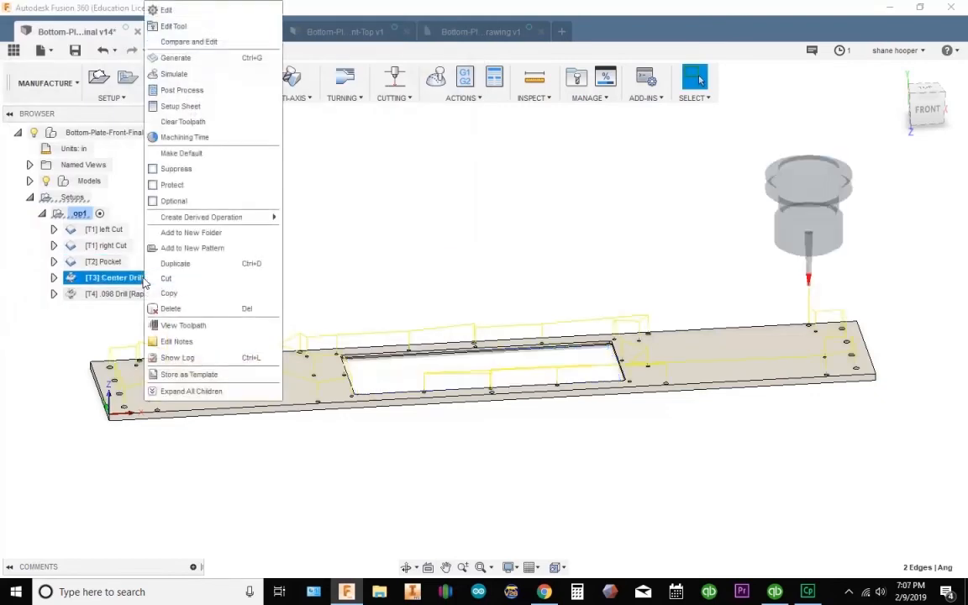
left_click(190, 374)
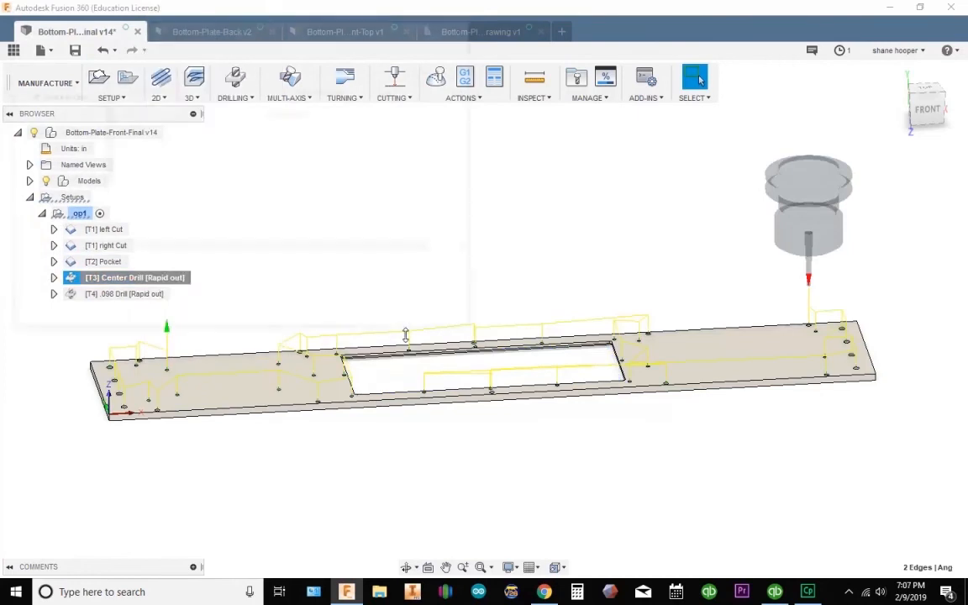
type("Center Dri")
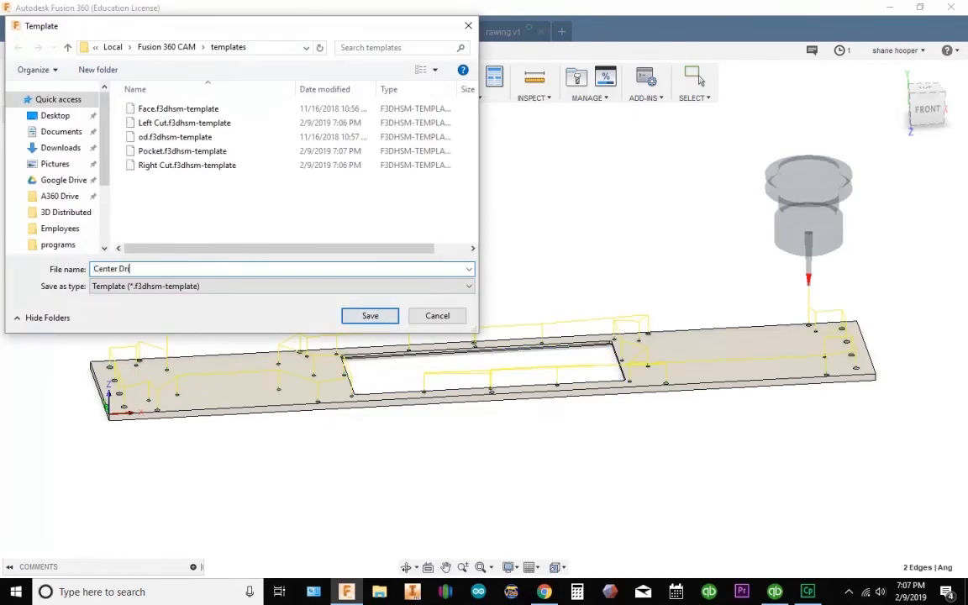
type("ll")
key("Return")
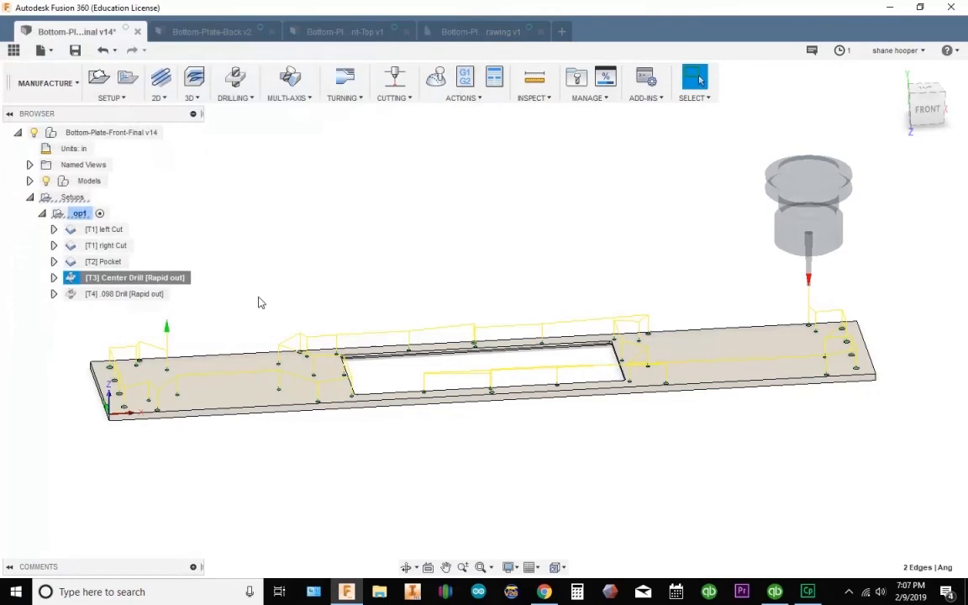
- Store the .098 Drill operation as a template named .098 Drill and clear the selection
left_click(154, 294)
right_click(155, 296)
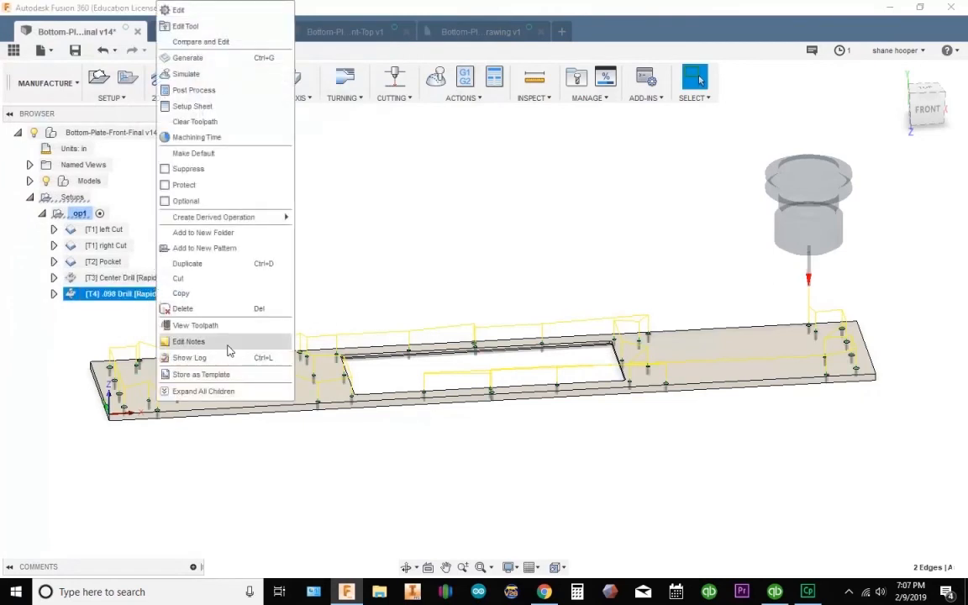
left_click(239, 374)
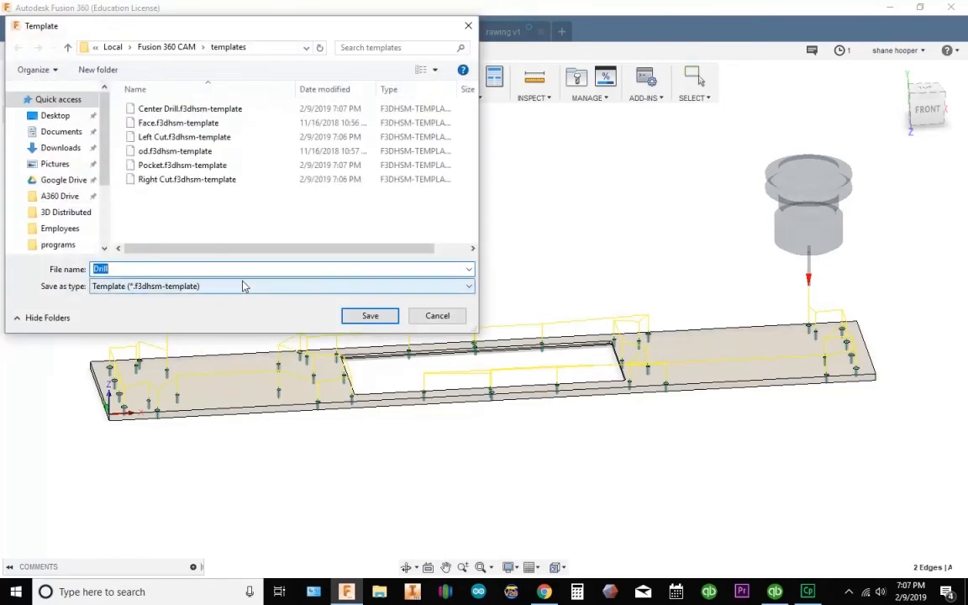
type("o")
key("Return")
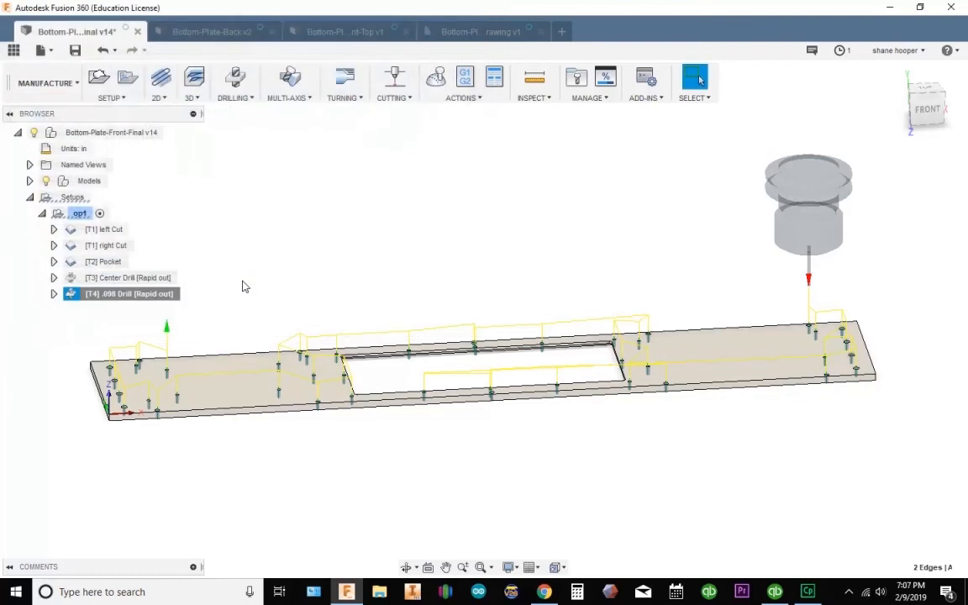
left_click(260, 276)
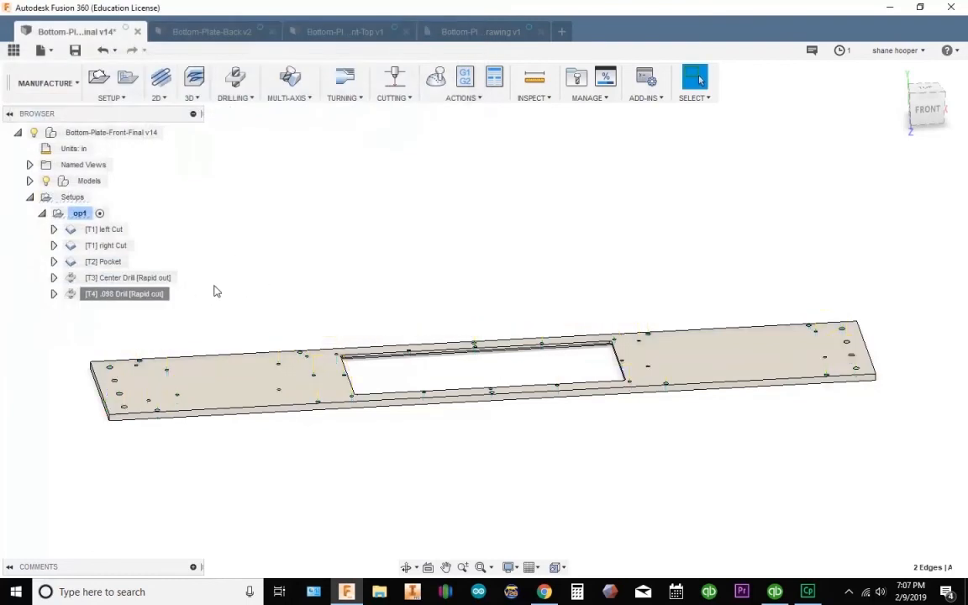
- Check the definition of the tool used by the Pocket operation
left_click(118, 265)
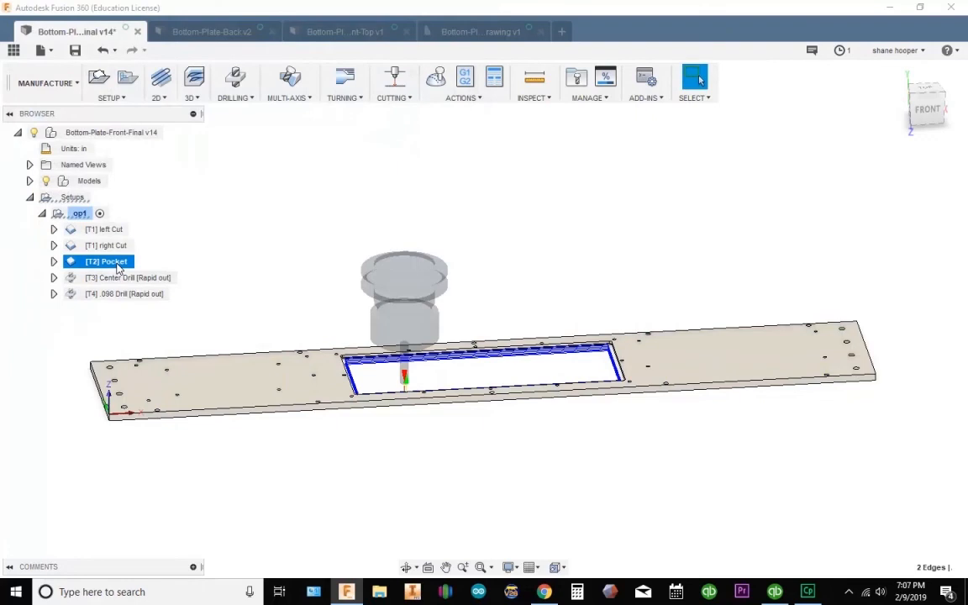
right_click(117, 266)
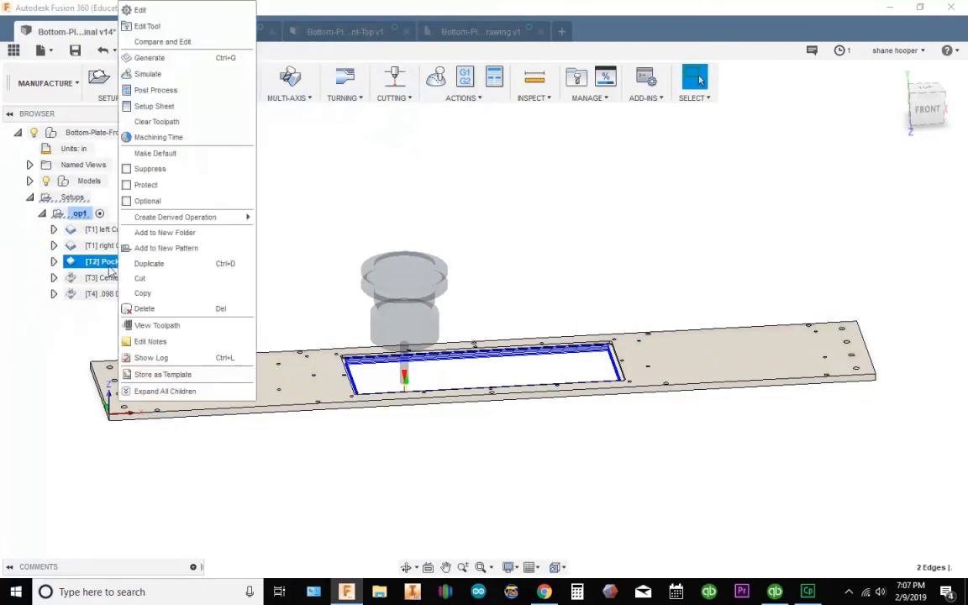
left_click(168, 26)
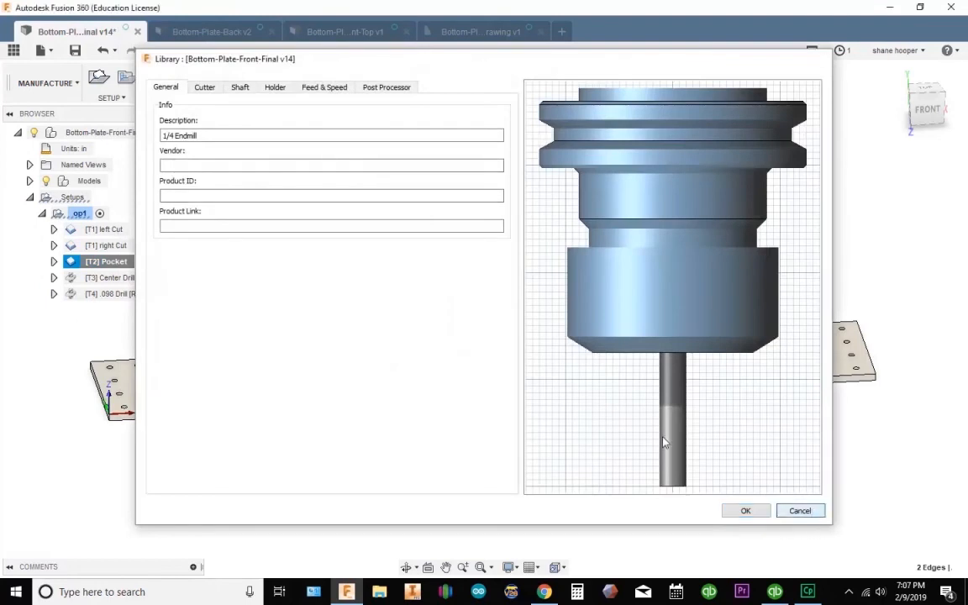
left_click(743, 510)
- Set the Pocket operation's compensation type to Wear and regenerate its toolpath
right_click(113, 262)
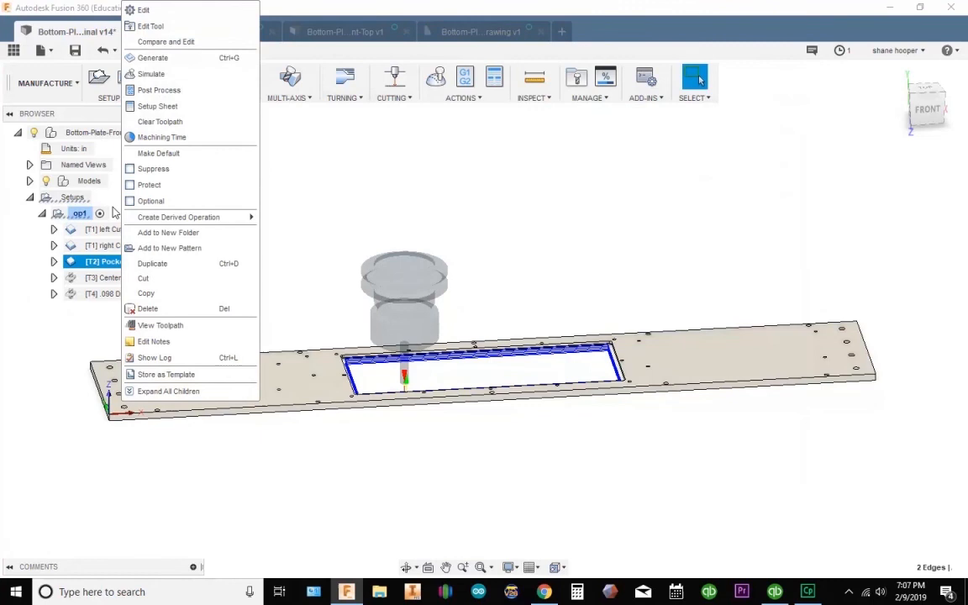
left_click(168, 9)
left_click(662, 99)
left_click(682, 99)
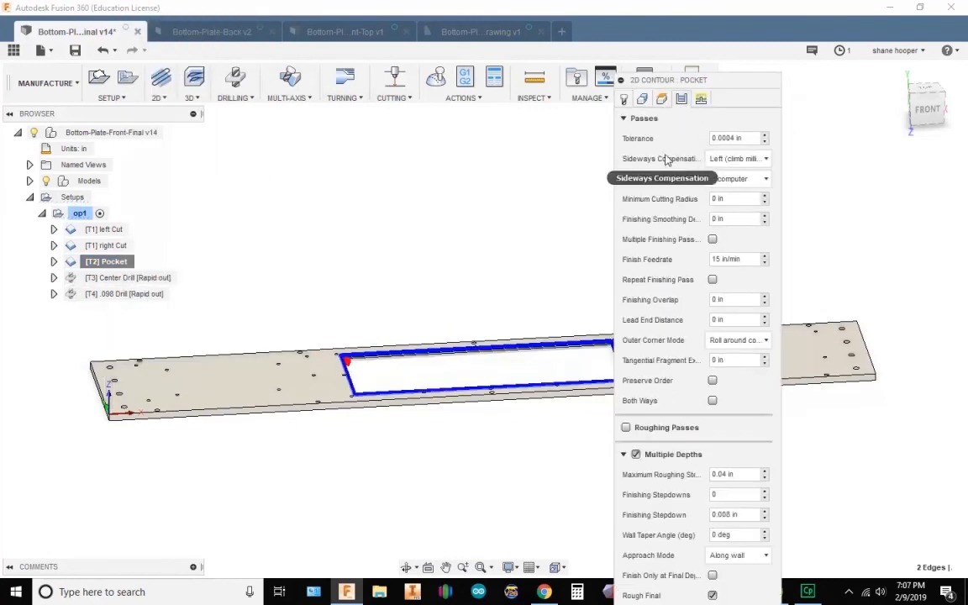
left_click(719, 180)
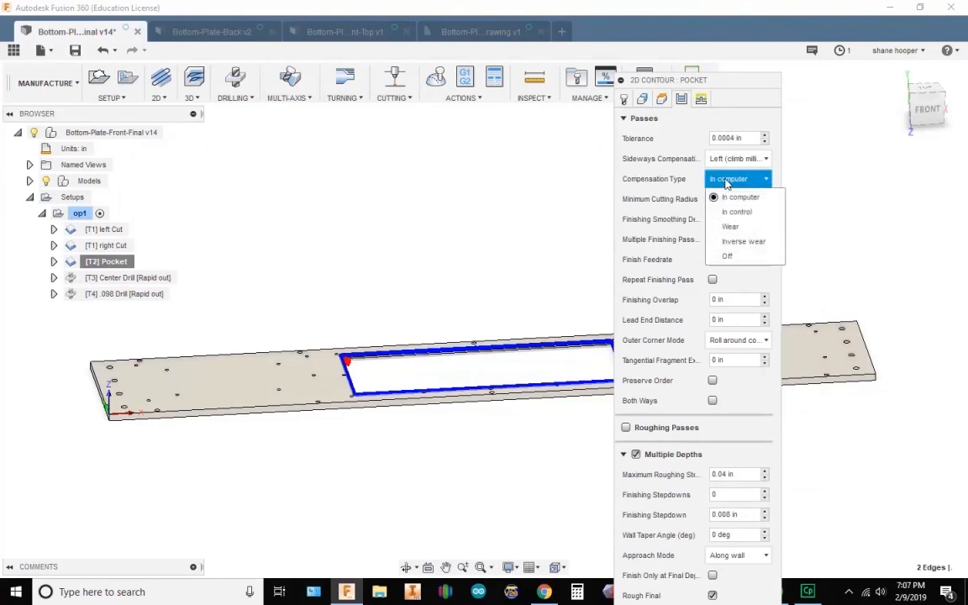
left_click(731, 227)
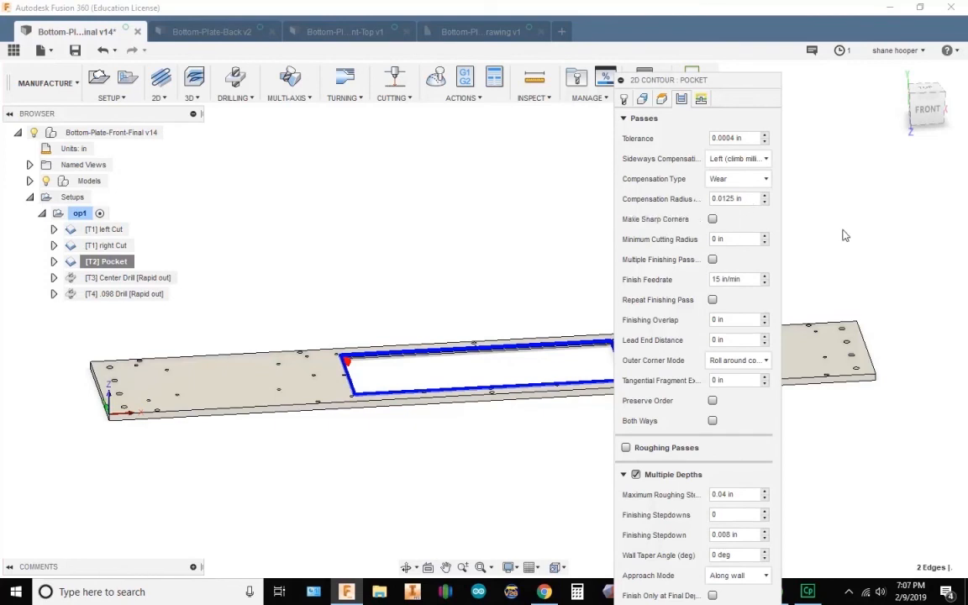
key("Return")
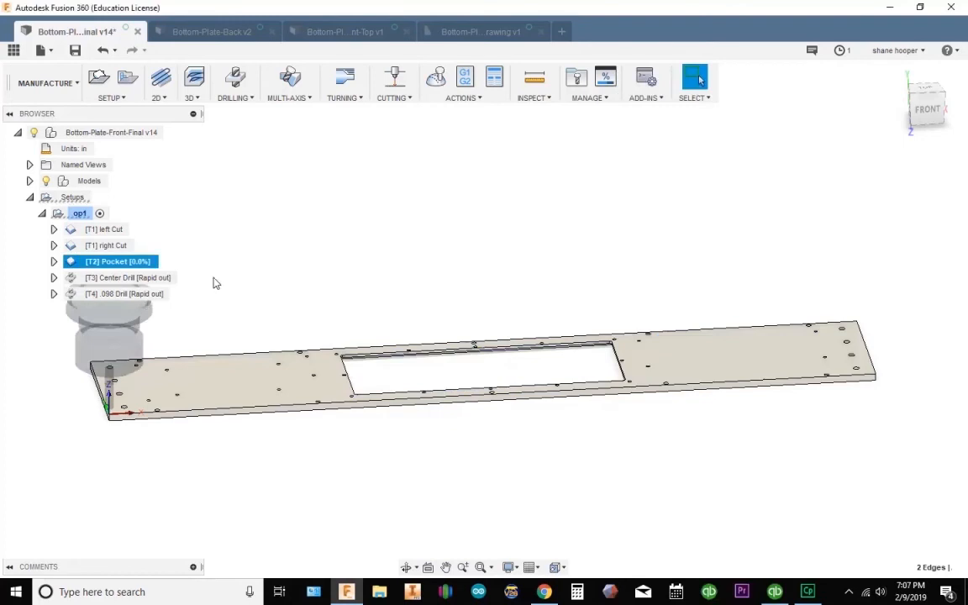
- Post-process the Pocket operation with the HAAS (pre-NGC) configuration, replacing the existing NC file 1001
right_click(101, 259)
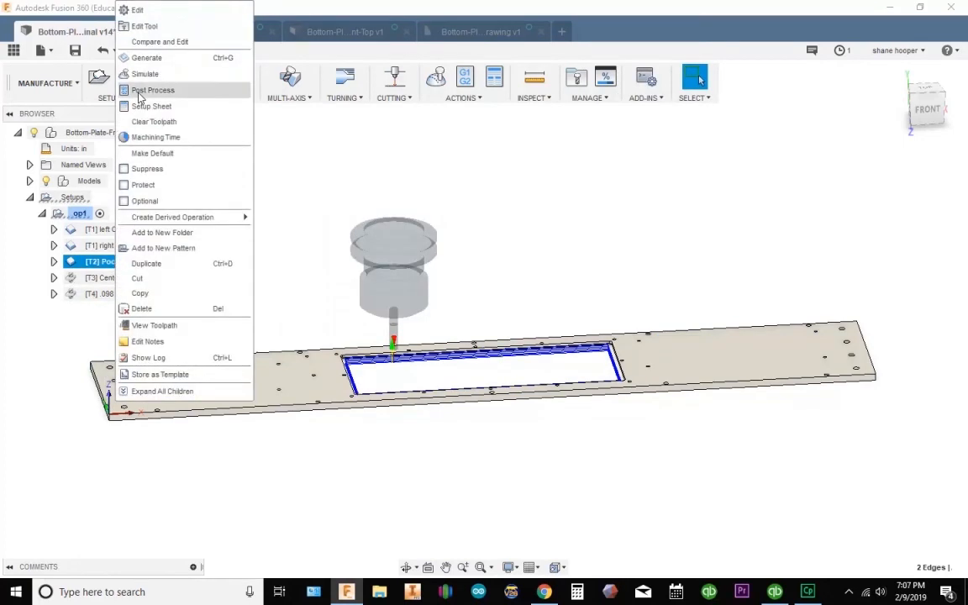
left_click(126, 87)
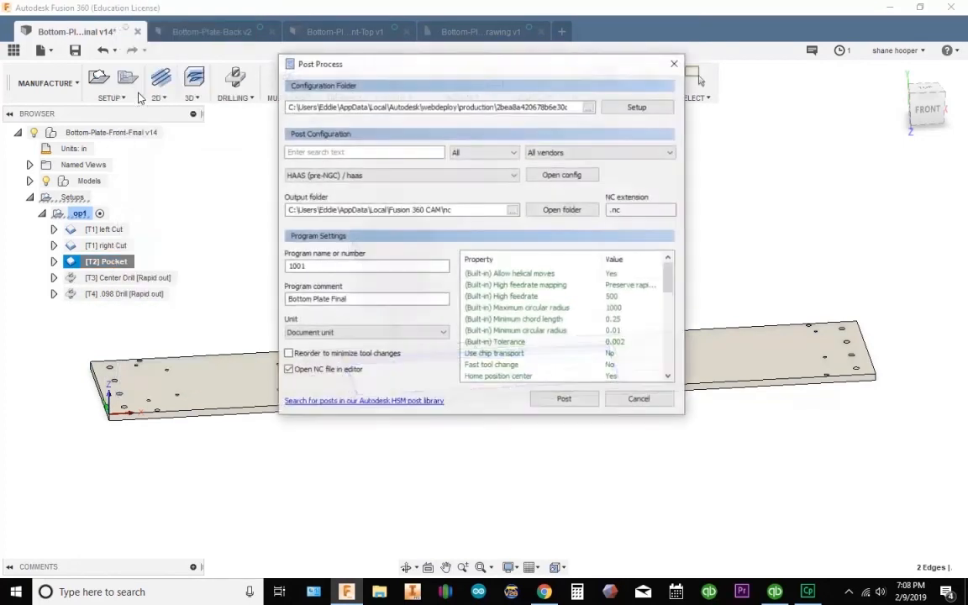
left_click(565, 400)
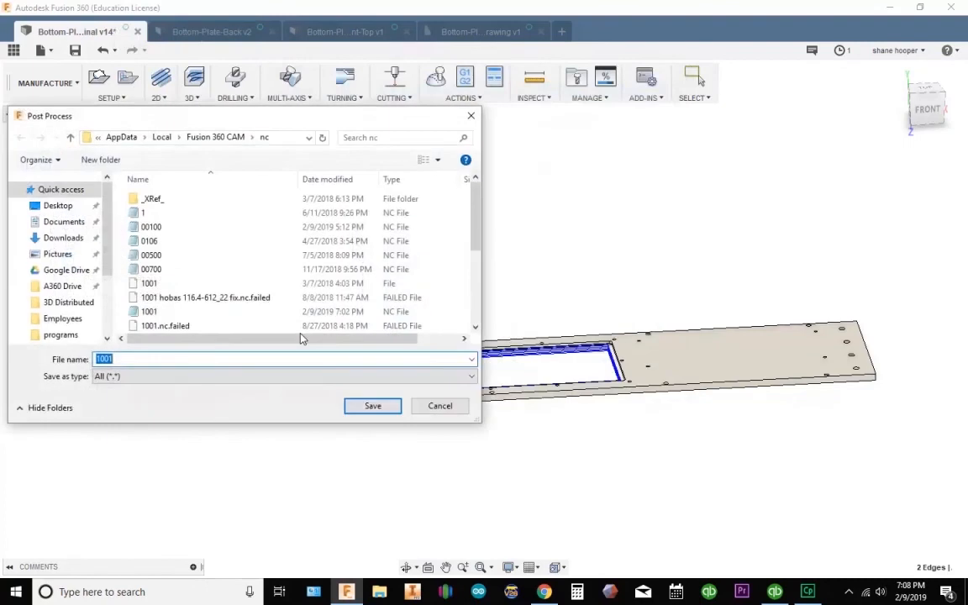
left_click(372, 406)
left_click(516, 296)
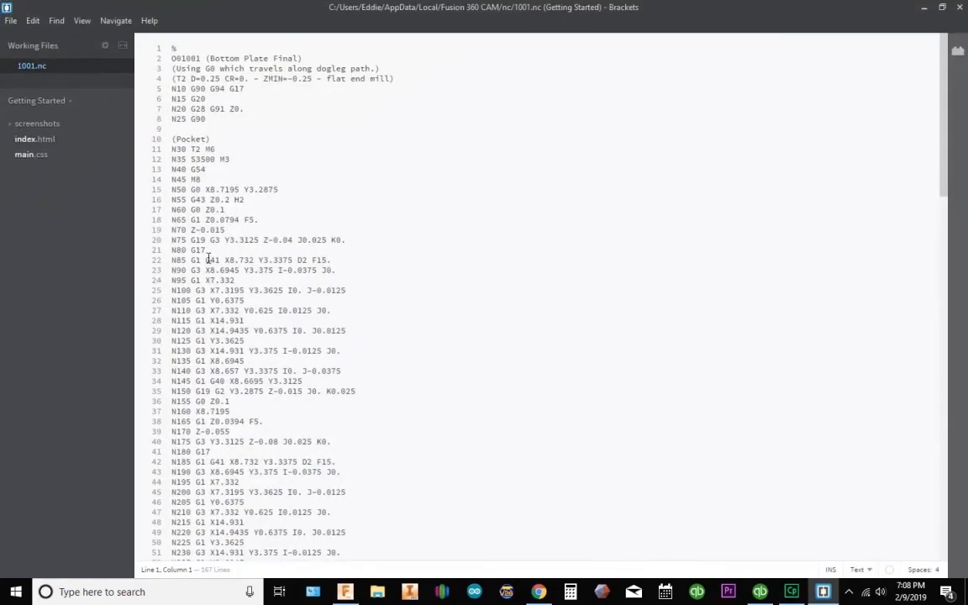
- Examine the posted 1001.nc code for the G41 cutter compensation and D2 offset calls in each pass, and close the editor
left_click_drag(206, 260, 217, 260)
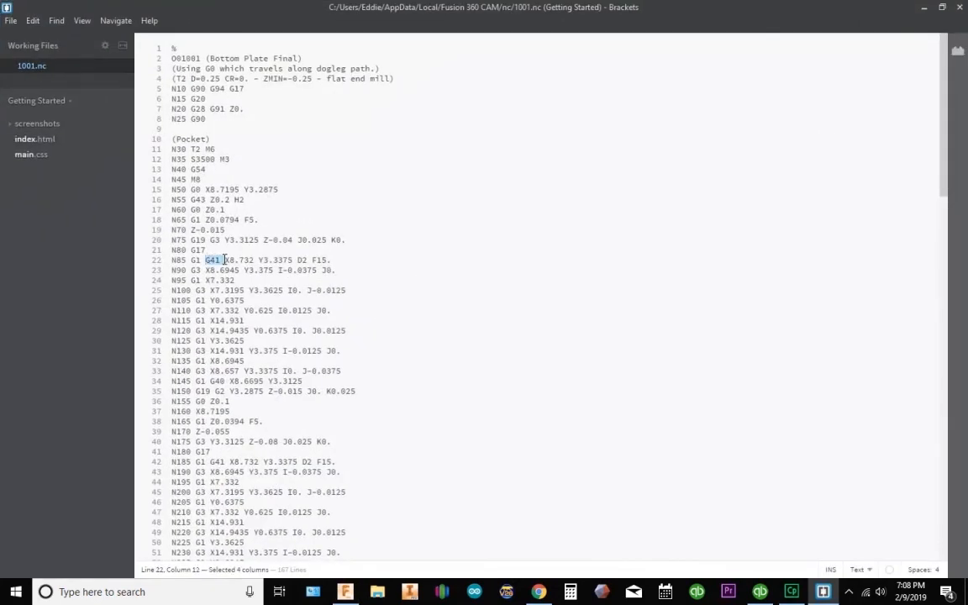
left_click_drag(297, 260, 308, 260)
scroll(316, 370, "down", 6)
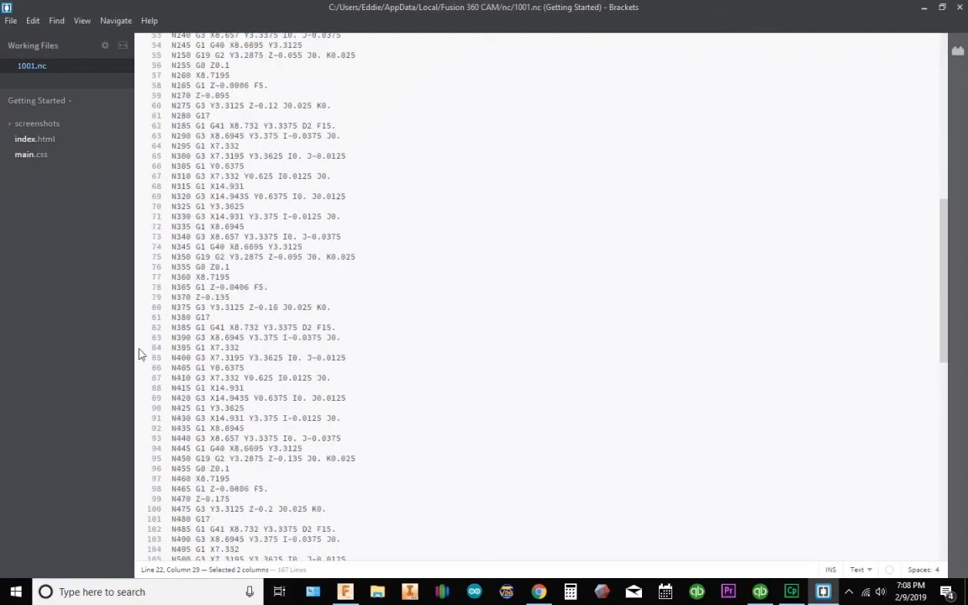
left_click_drag(210, 327, 220, 327)
scroll(241, 384, "down", 8)
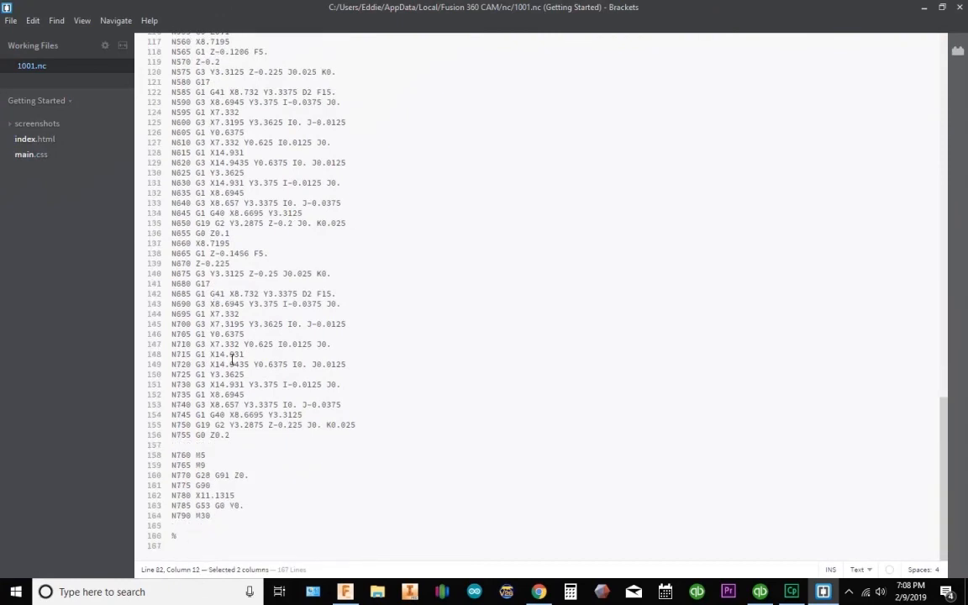
scroll(346, 427, "up", 15)
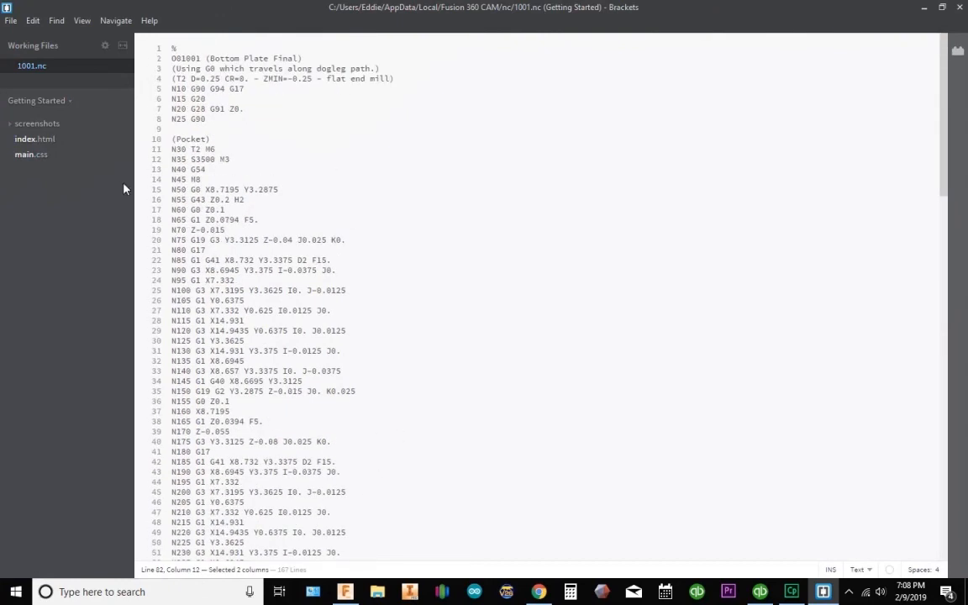
left_click(963, 7)
left_click(530, 220)
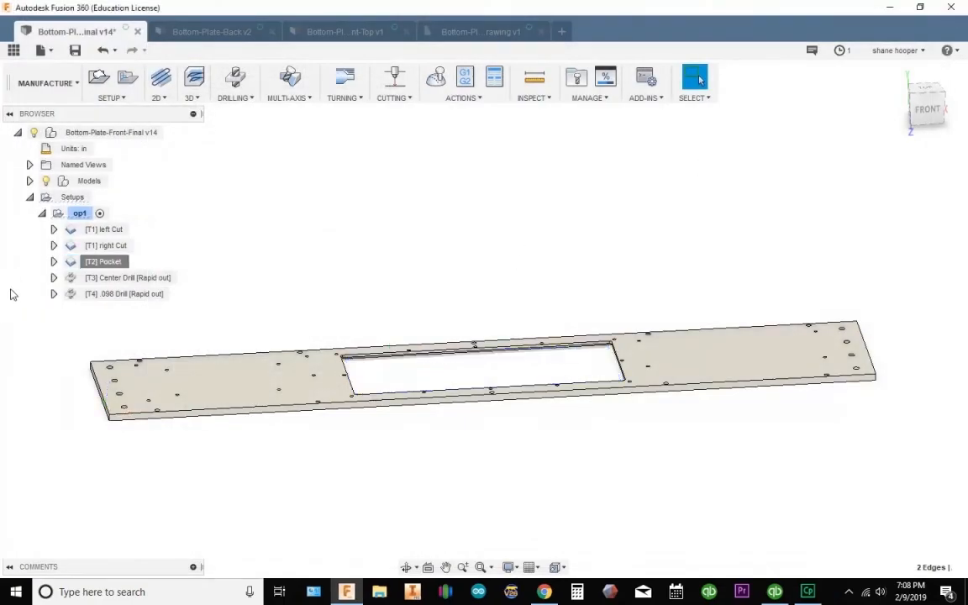
- Store the Pocket operation as a template, replacing the existing Pocket.f3dhsm-template file
right_click(99, 266)
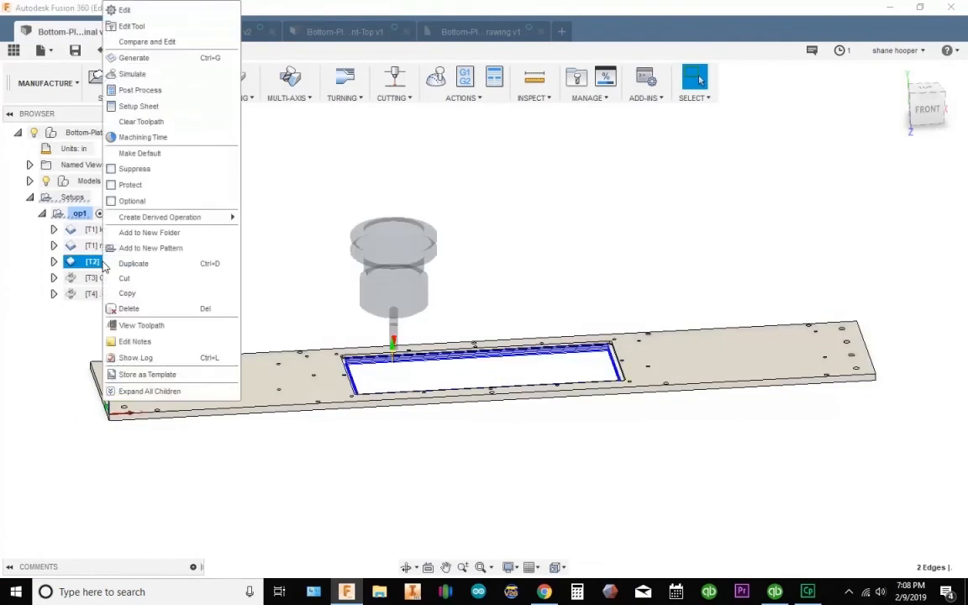
left_click(147, 374)
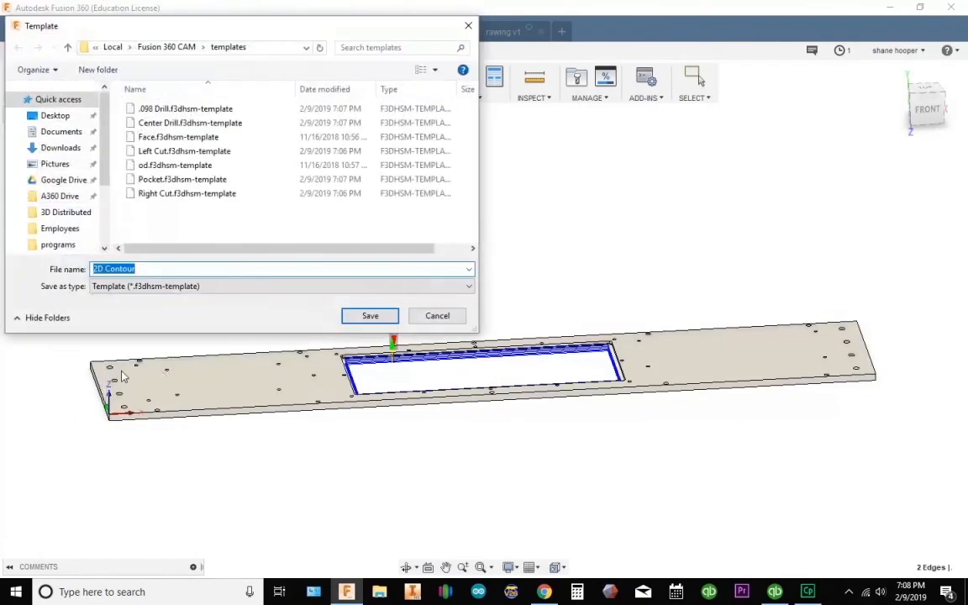
left_click(168, 179)
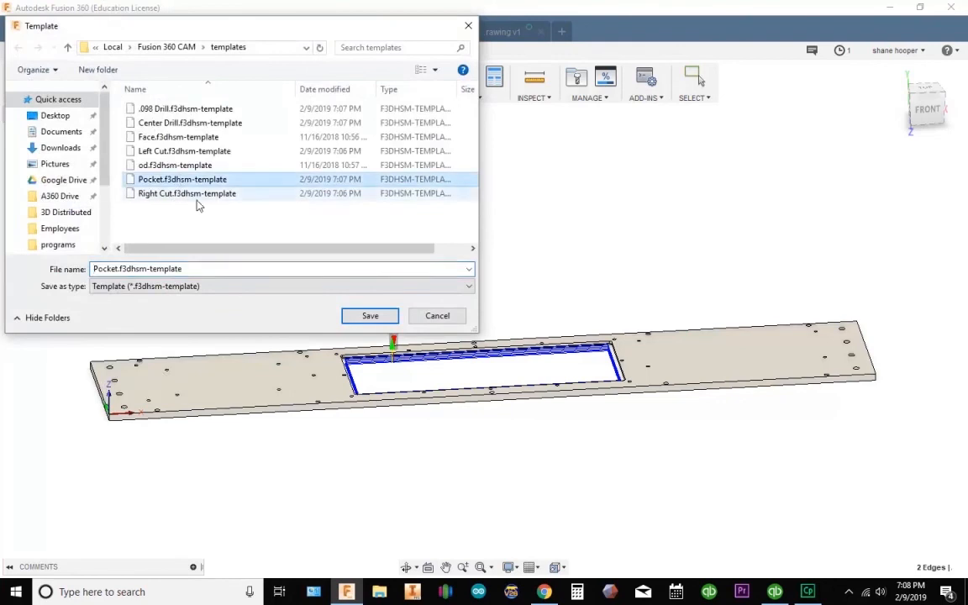
left_click(371, 316)
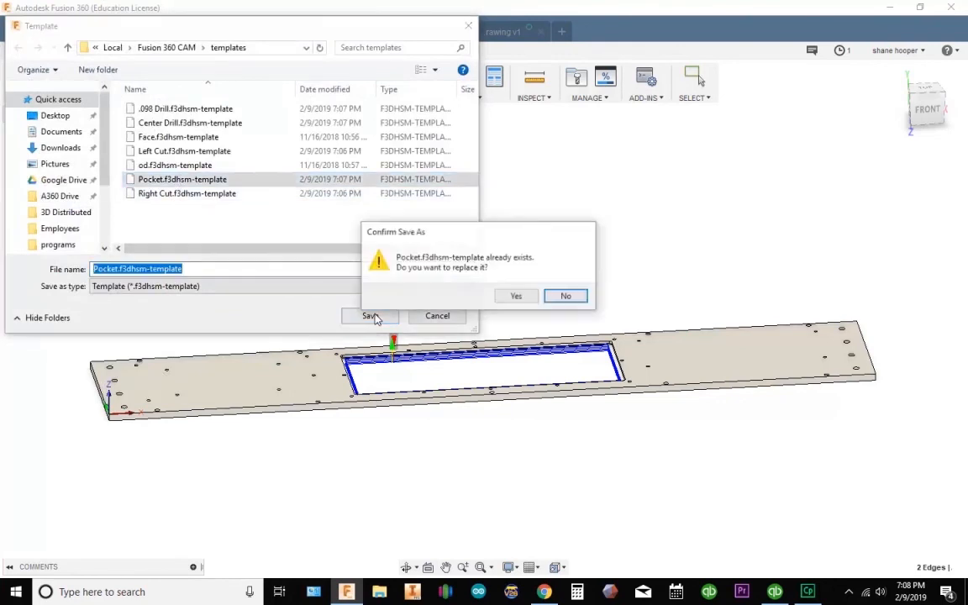
left_click(516, 296)
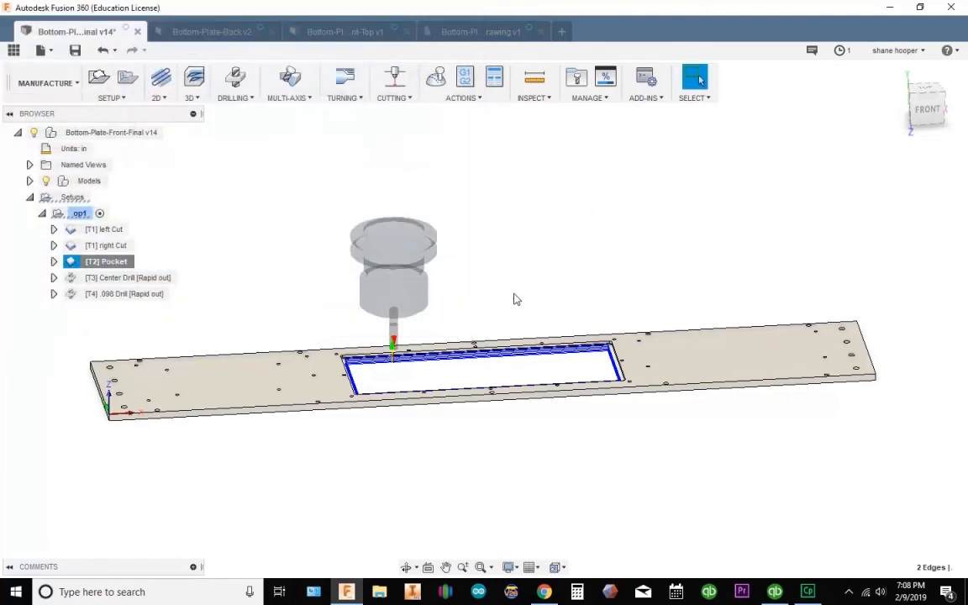
- Save the front plate document as a new version with the default description
left_click(469, 179)
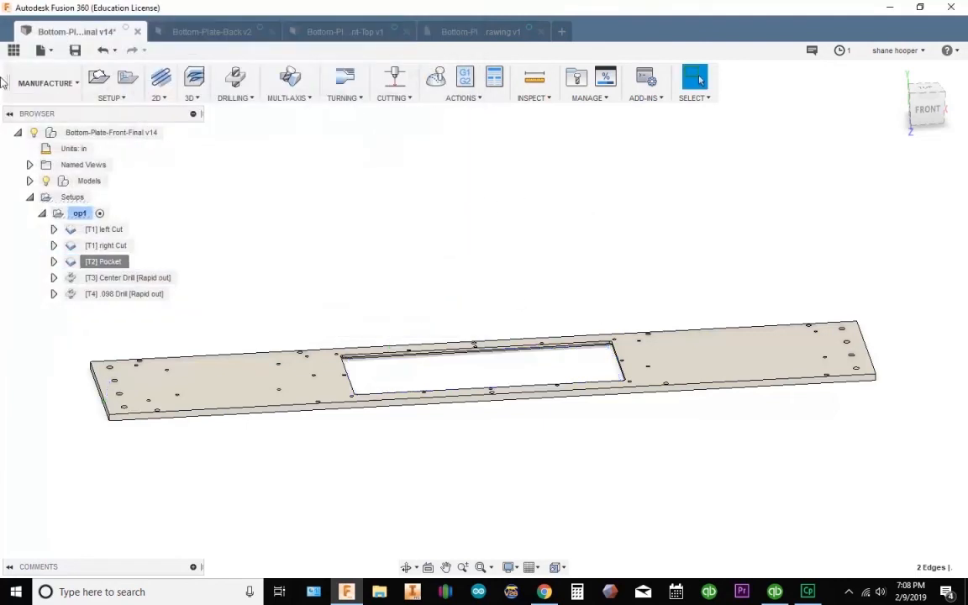
left_click(76, 51)
left_click(496, 308)
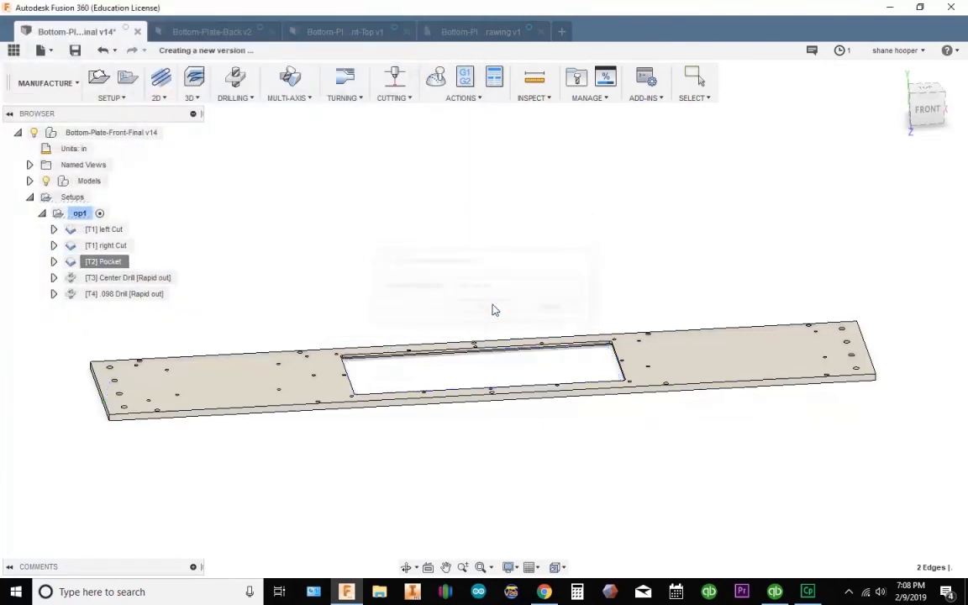
- Switch to the Bottom-Plate-Back document and enter its Manufacture workspace
left_click(202, 37)
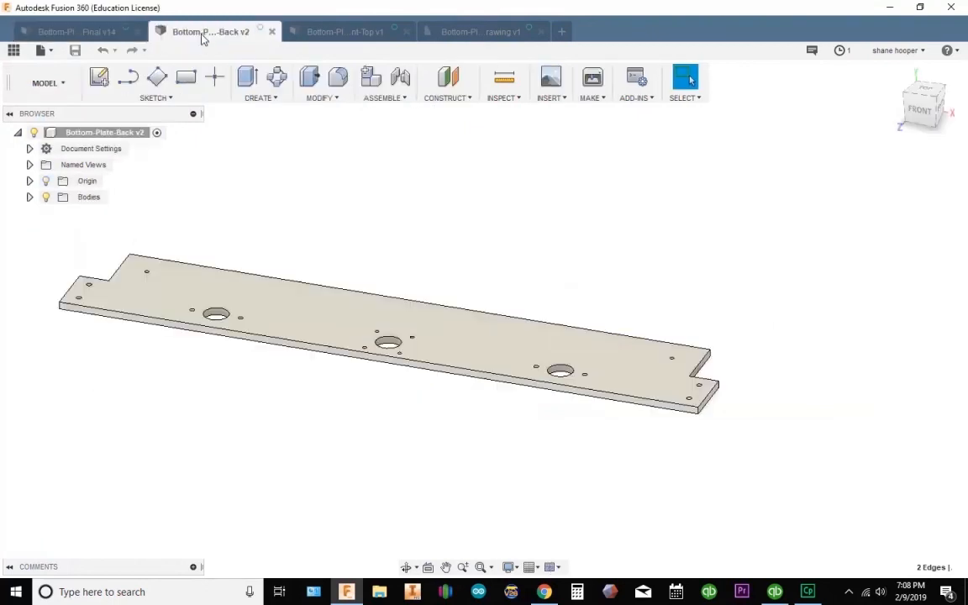
middle_click_drag(447, 331, 380, 400, "shift")
middle_click_drag(424, 292, 534, 277)
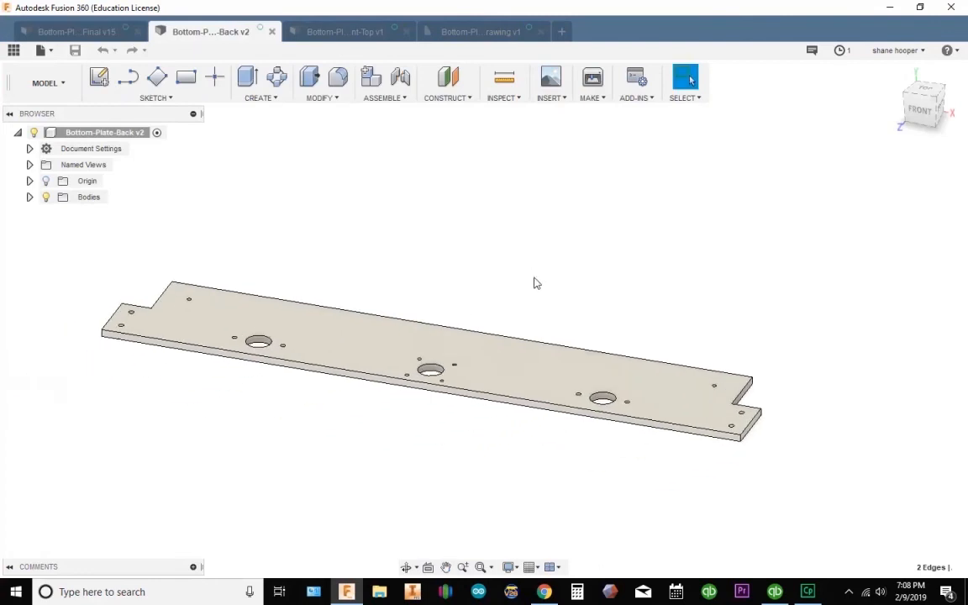
left_click(67, 89)
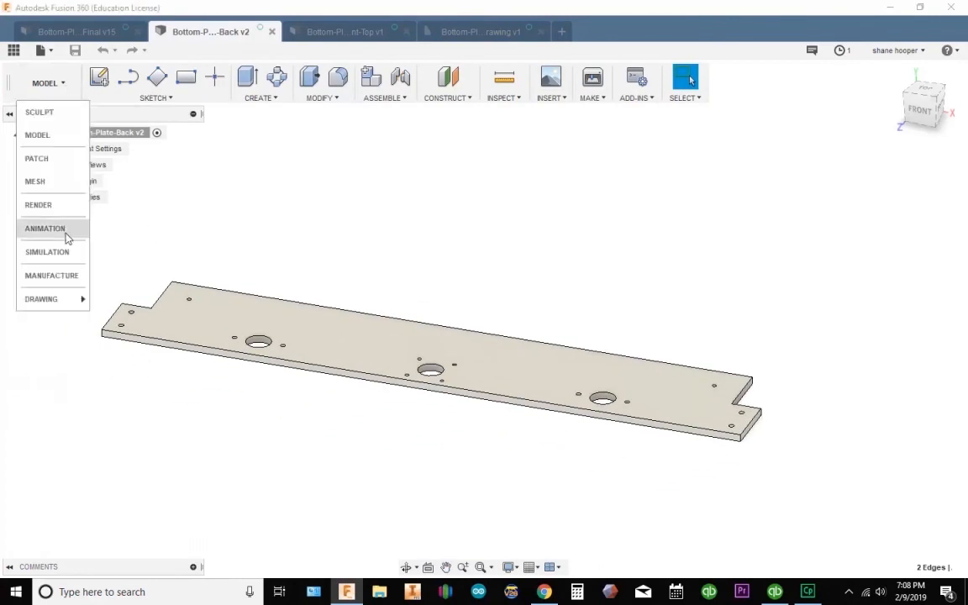
left_click(69, 275)
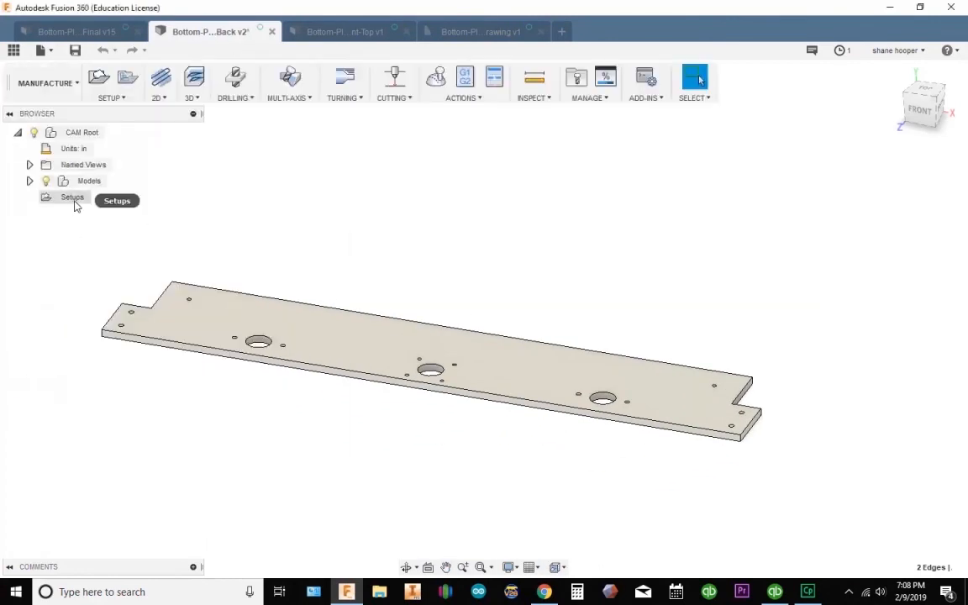
- Create a new milling setup for the back plate with stock side and top offsets of 0
left_click(61, 199)
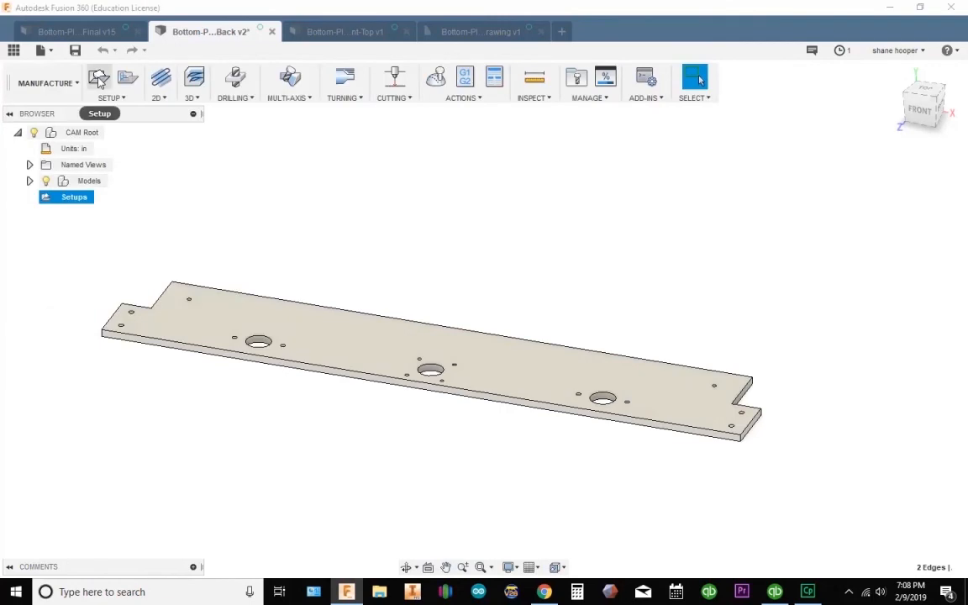
left_click(98, 78)
left_click(688, 99)
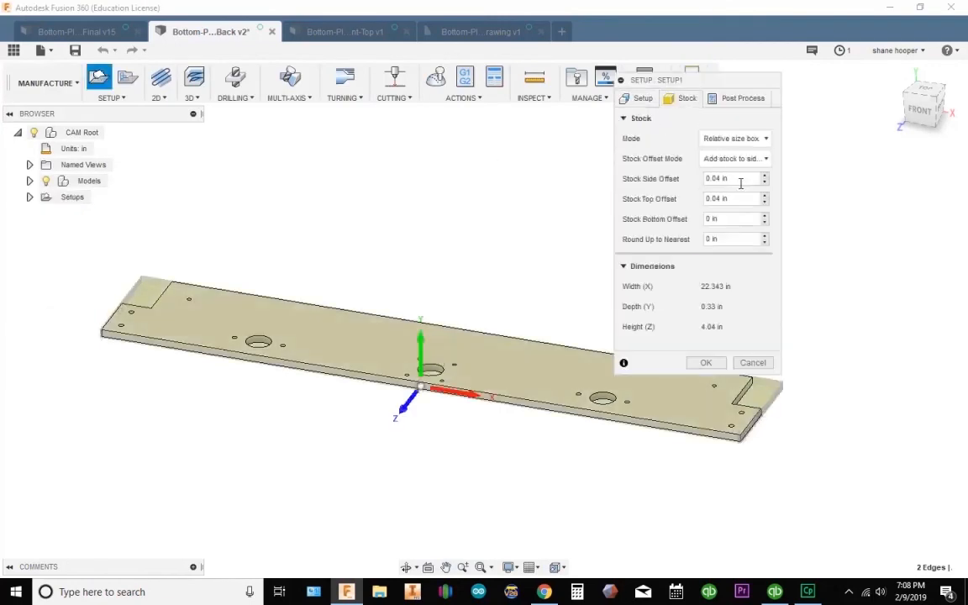
type("0")
key("Tab")
type("0")
key("Tab")
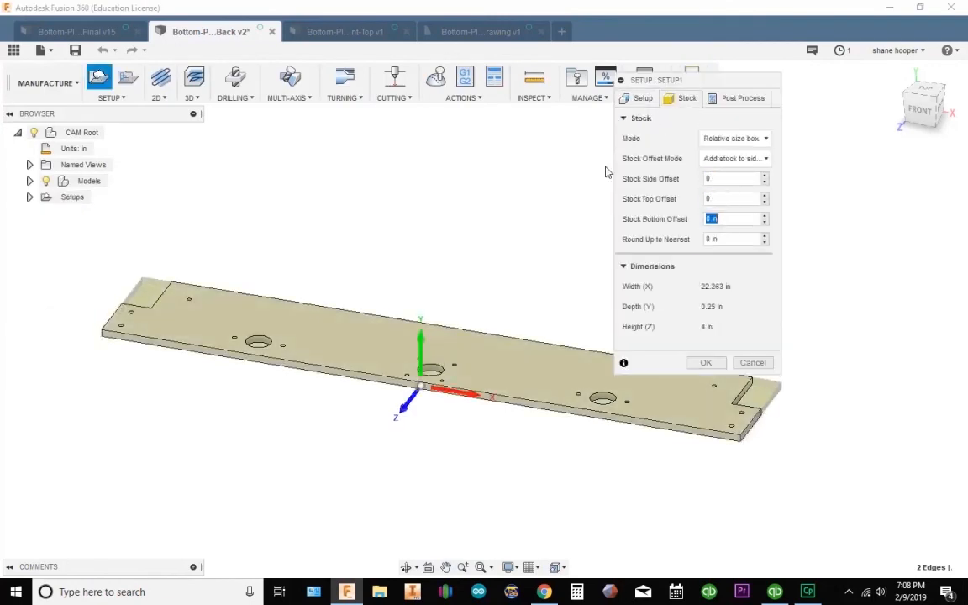
- Orient the setup's work coordinate system by Z axis/plane, using the plate's large upper face for the Z axis
left_click(638, 98)
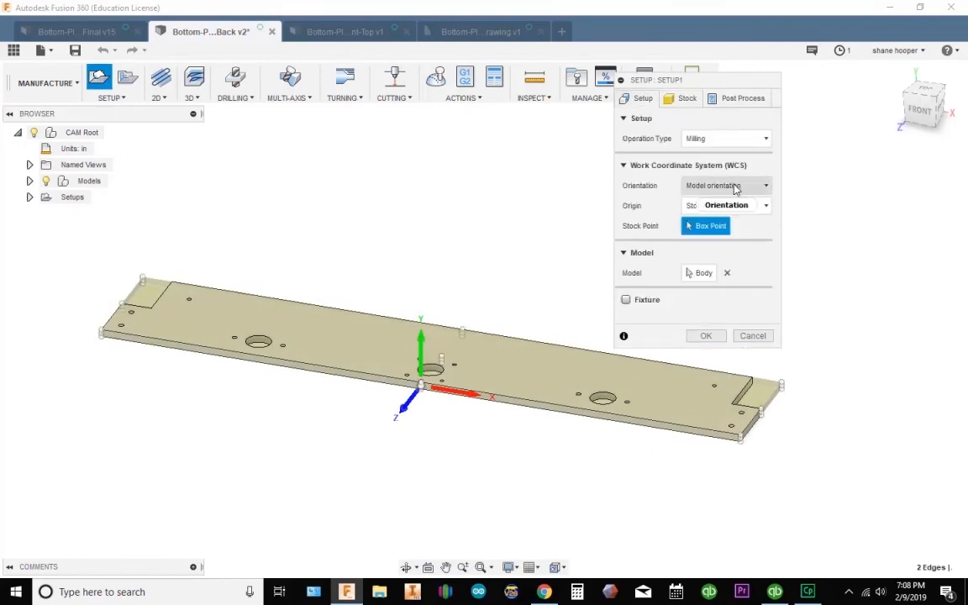
left_click(733, 187)
left_click(713, 218)
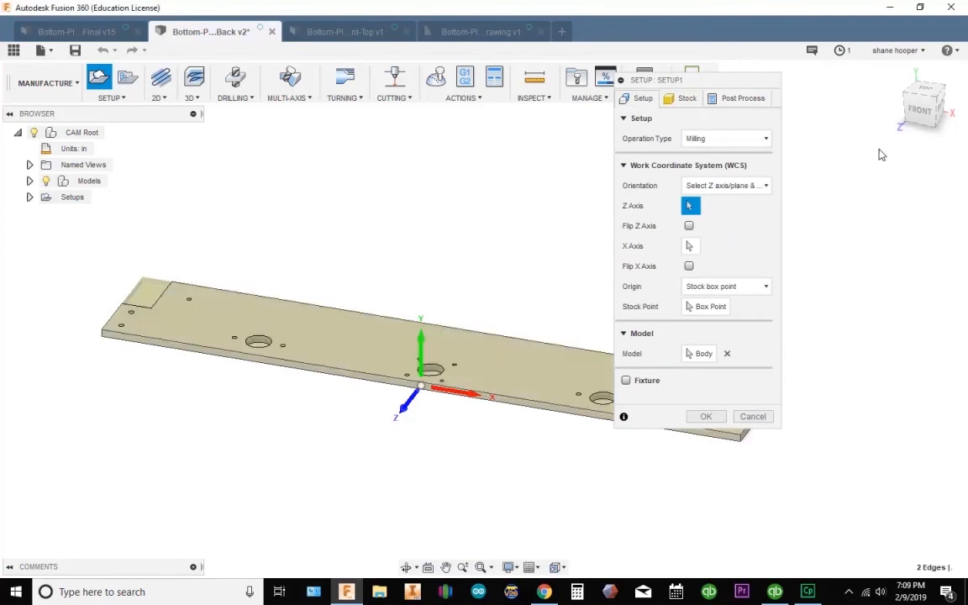
left_click(525, 365)
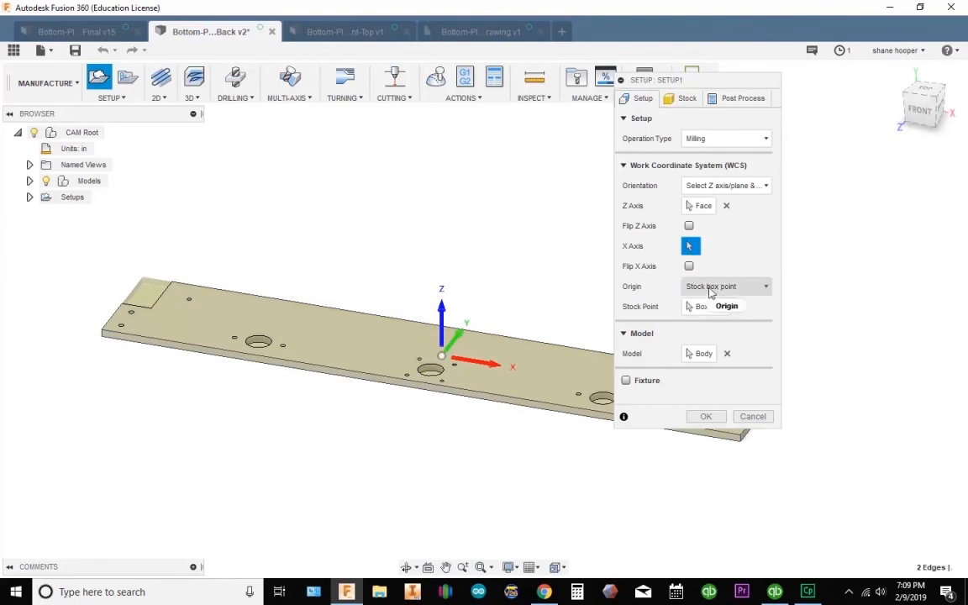
- Set the work origin to a model box point at the plate's front-left upper corner
mouse_move(704, 296)
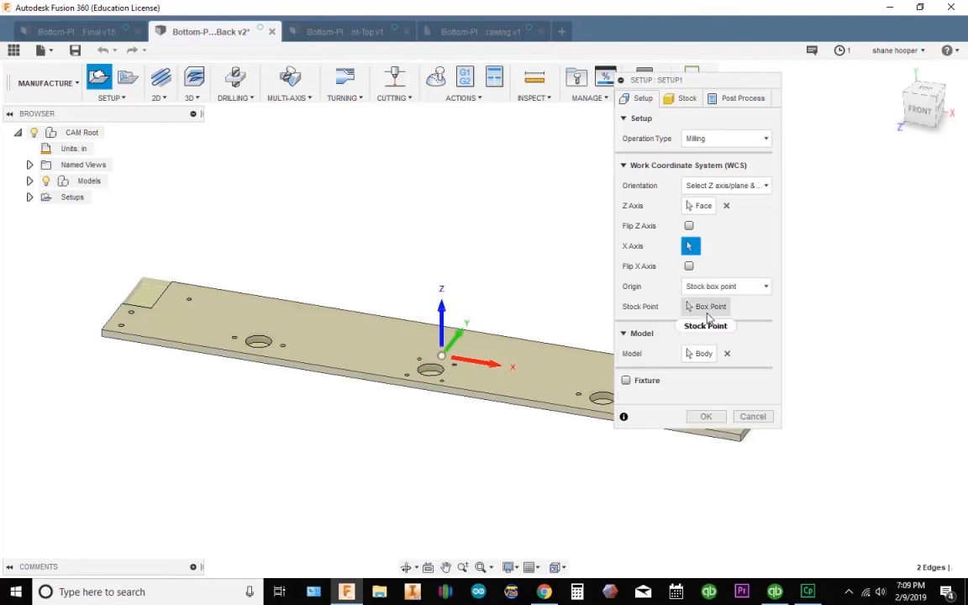
left_click(704, 287)
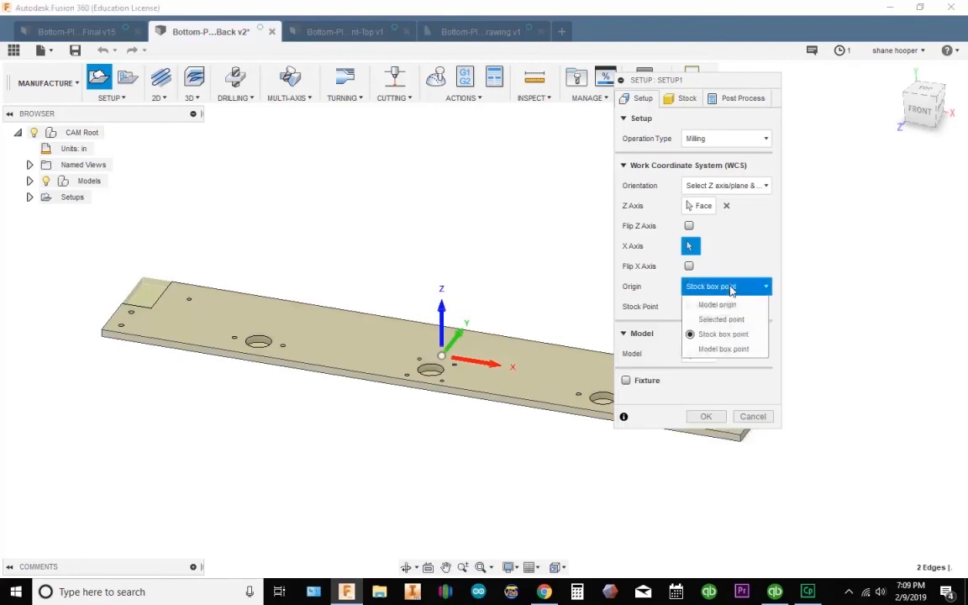
left_click(725, 349)
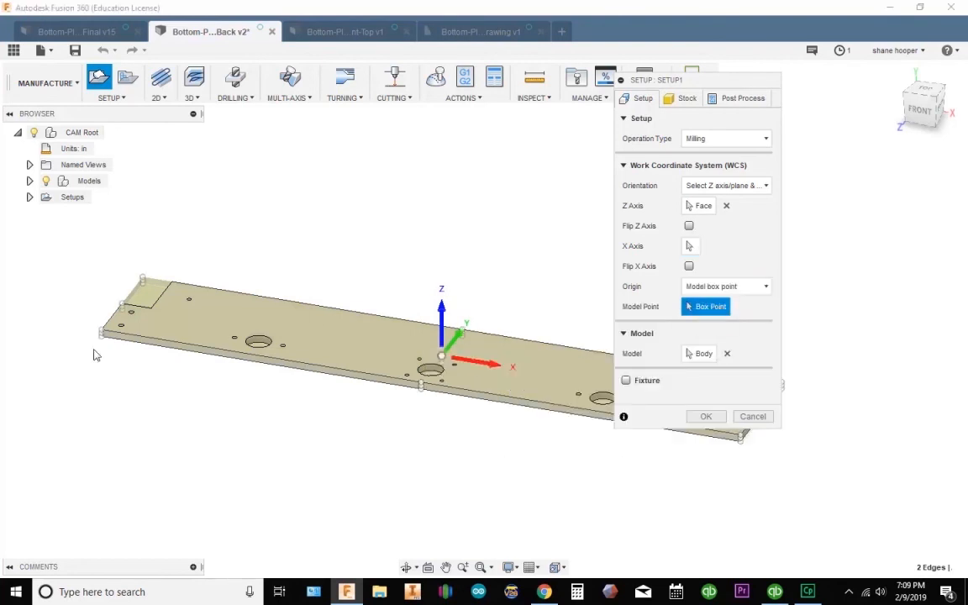
scroll(108, 328, "up", 6)
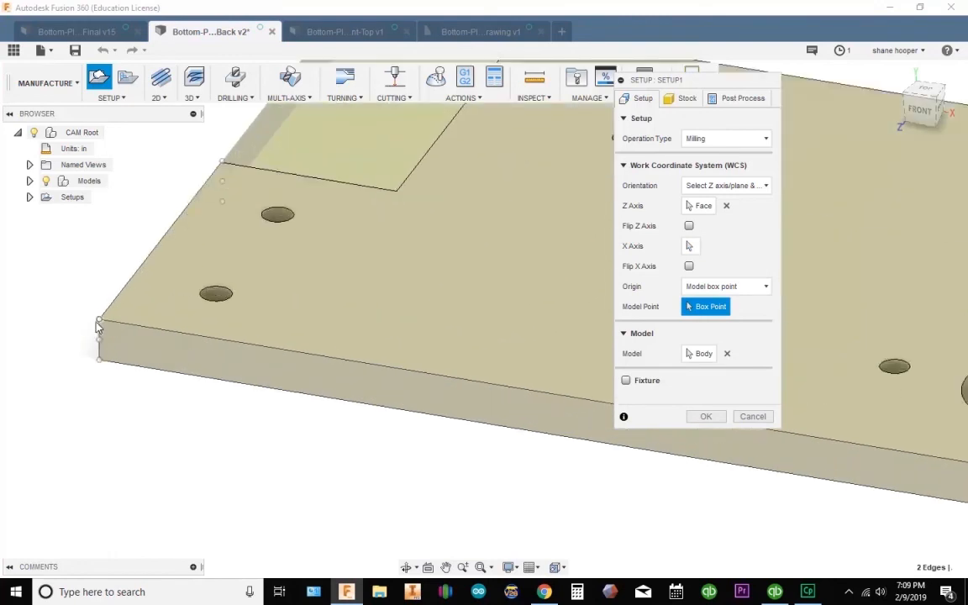
left_click(99, 321)
scroll(541, 413, "down", 5)
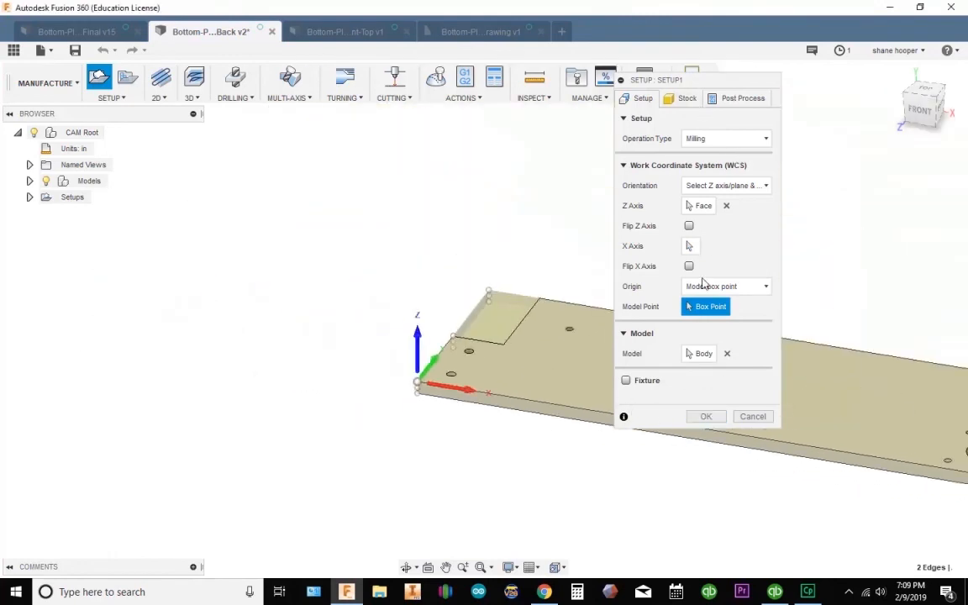
- Set the setup's program name/number to 00101 and accept the setup
left_click(734, 99)
double_click(738, 138)
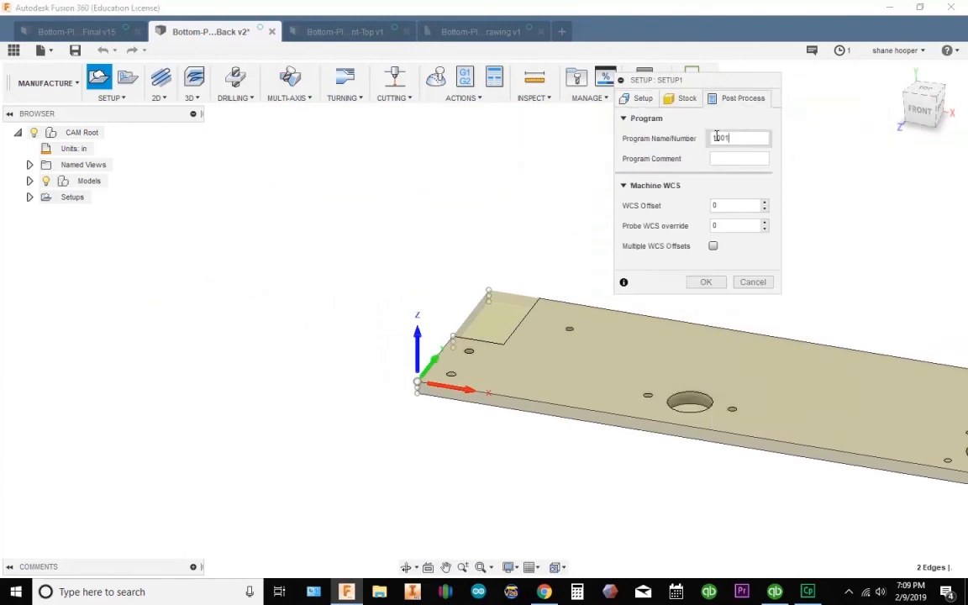
type("01")
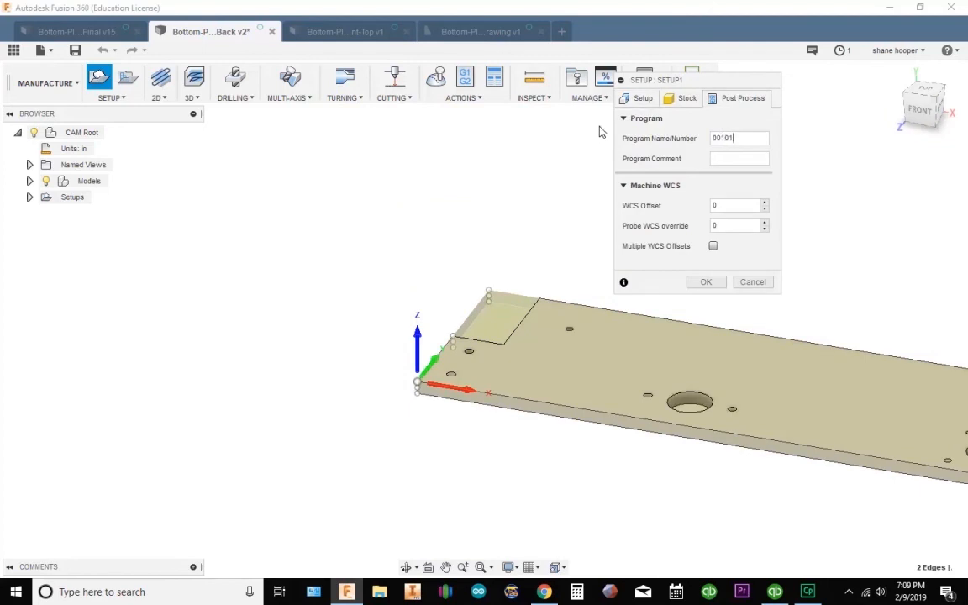
left_click(706, 282)
- Rename the new setup Op1 and save the back plate document as a new version
middle_click_drag(490, 330, 213, 325)
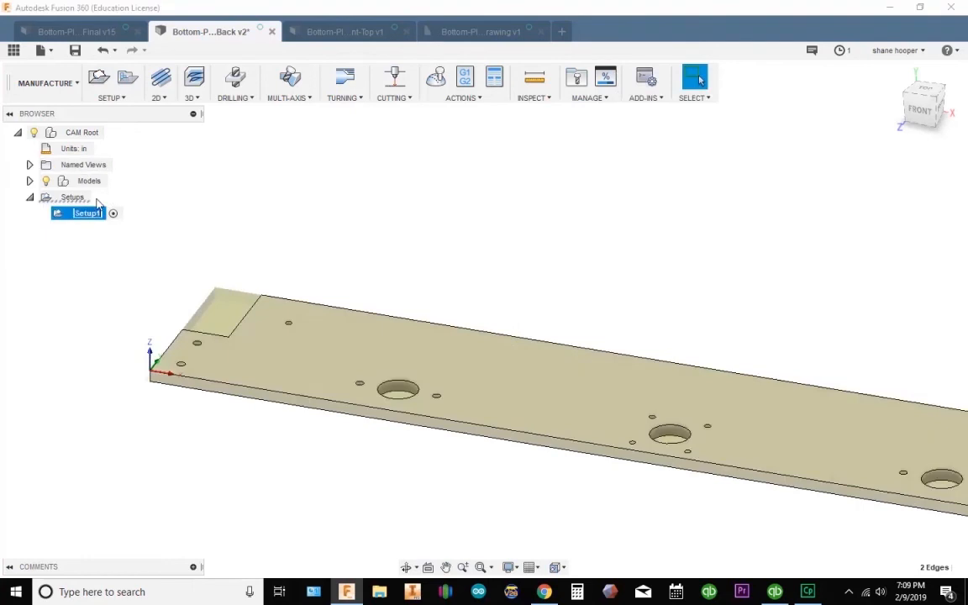
type("0")
type("p1")
key("Return")
left_click(75, 49)
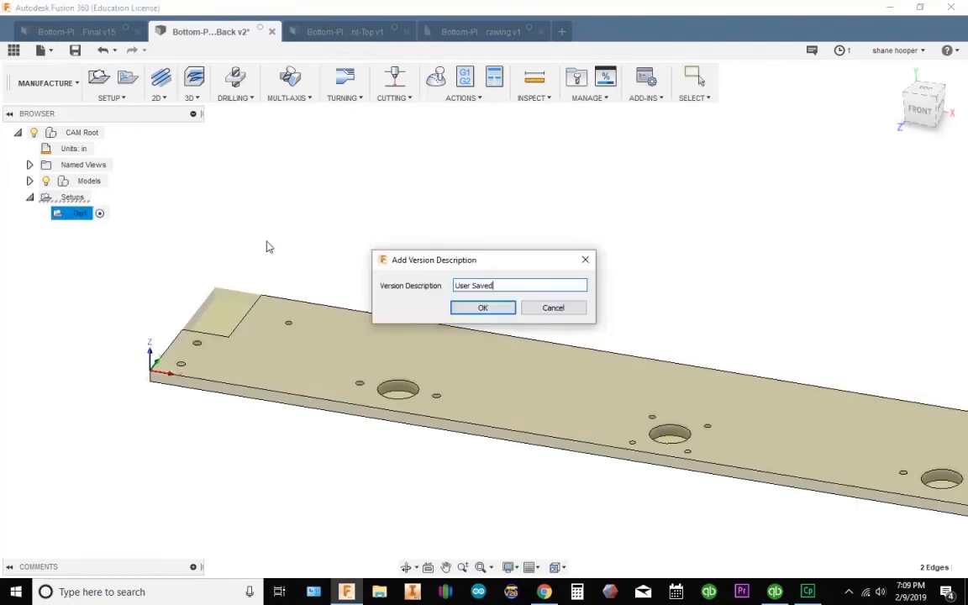
left_click(455, 308)
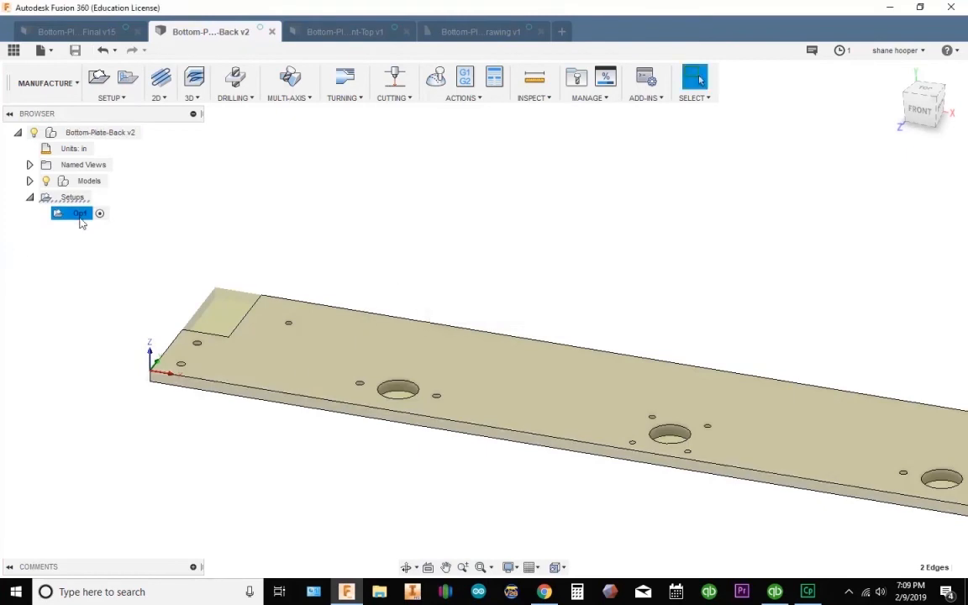
- Add an operation to Op1 from the Left Cut template and expand the setup to show it
right_click(81, 215)
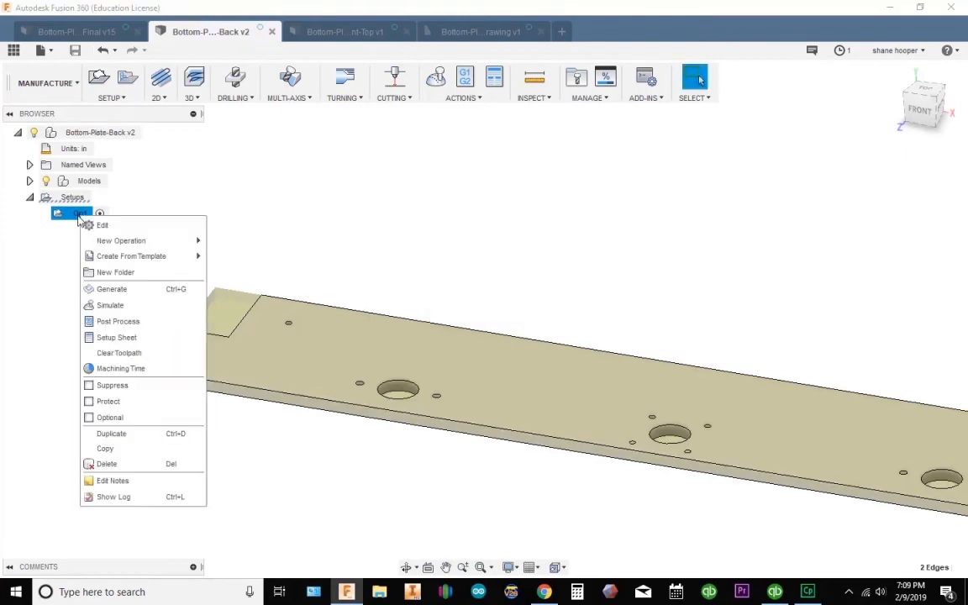
mouse_move(192, 257)
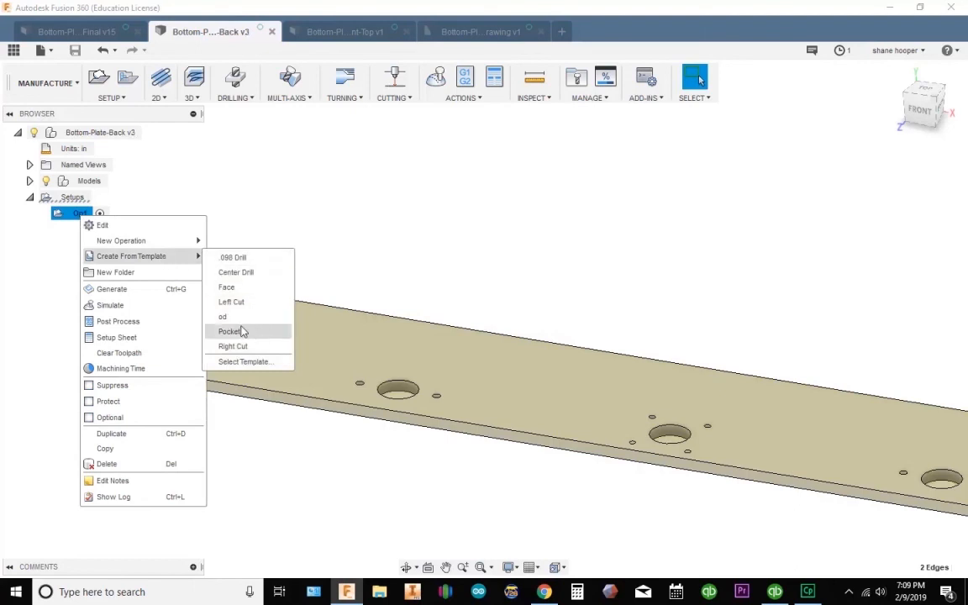
left_click(247, 303)
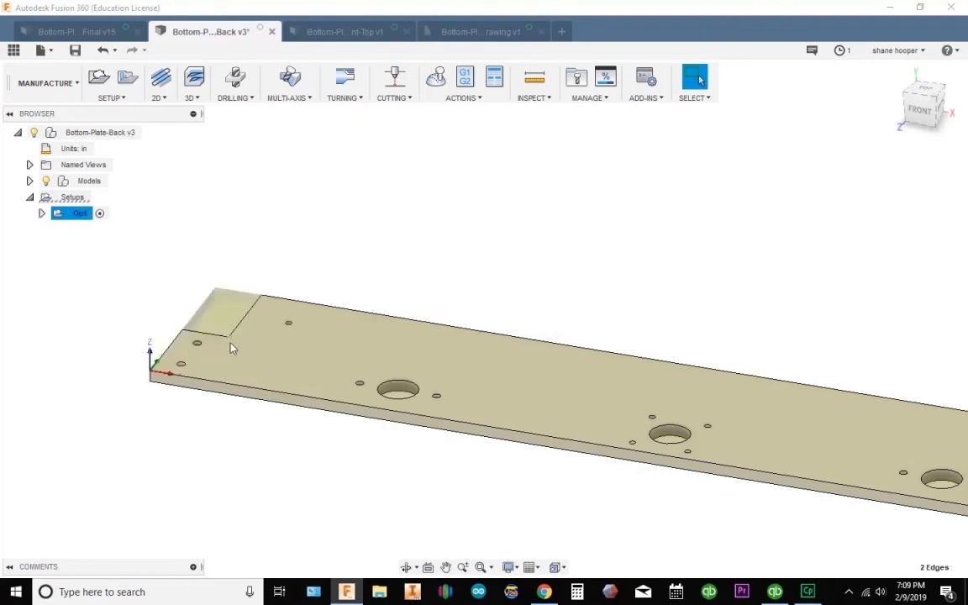
left_click(42, 212)
left_click(114, 230)
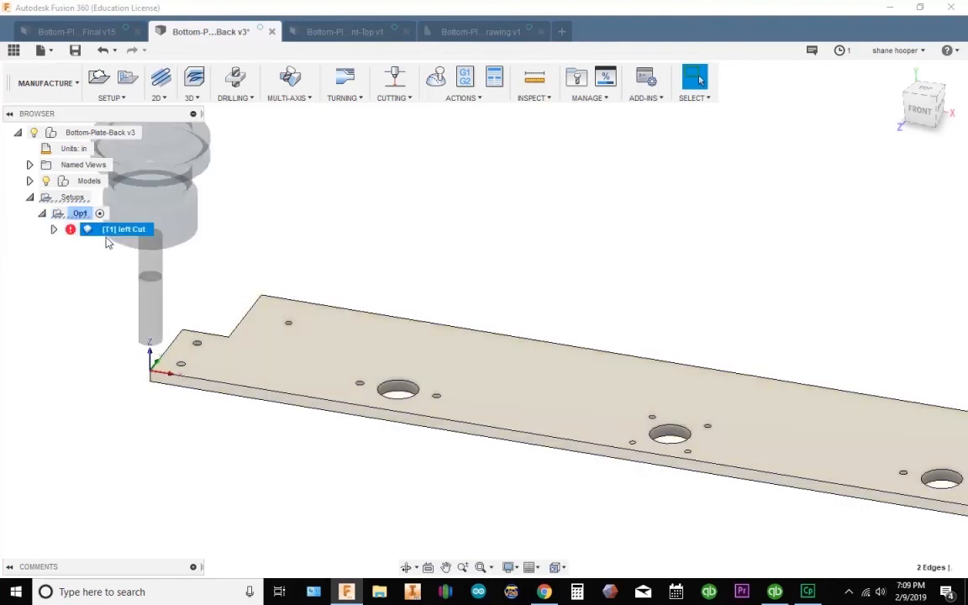
right_click(105, 230)
left_click(250, 199)
- Add operations to Op1 from the Right Cut and Pocket templates
right_click(80, 213)
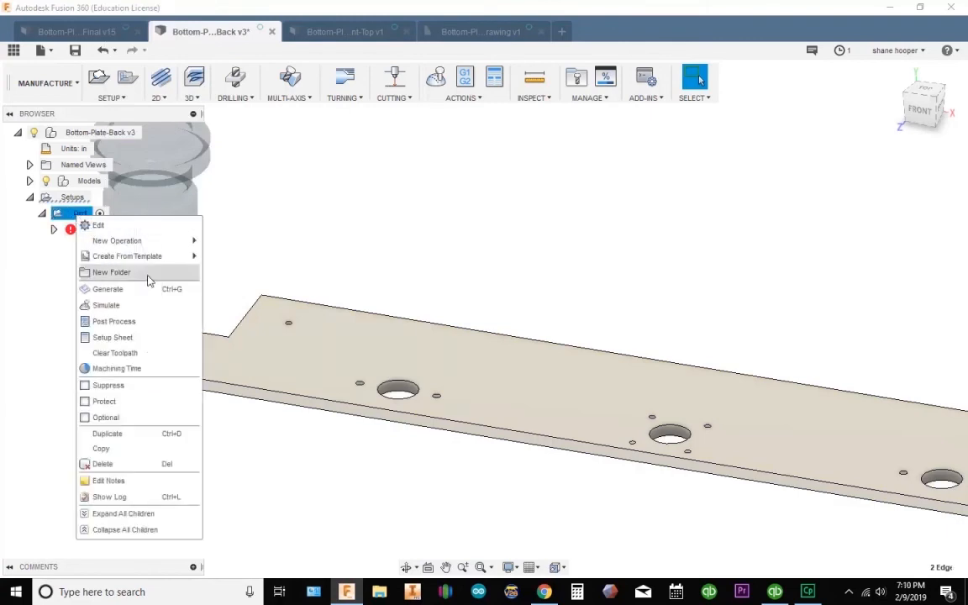
mouse_move(127, 259)
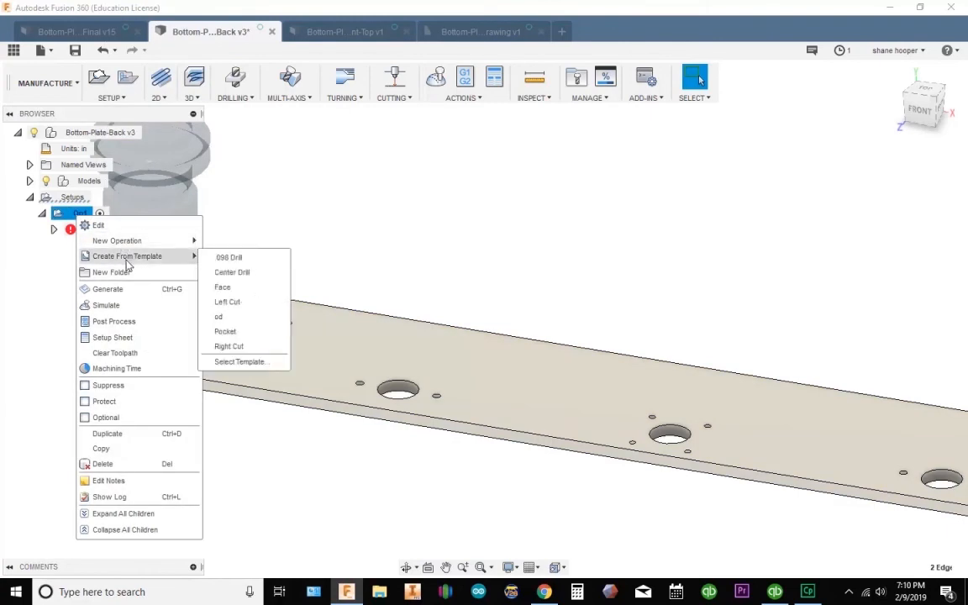
left_click(229, 346)
right_click(82, 216)
mouse_move(132, 259)
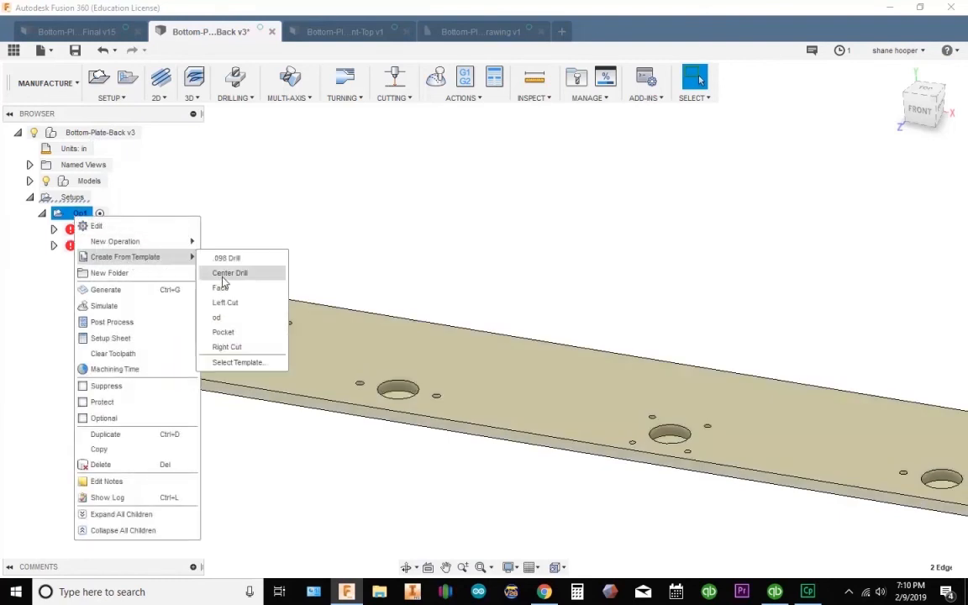
left_click(237, 331)
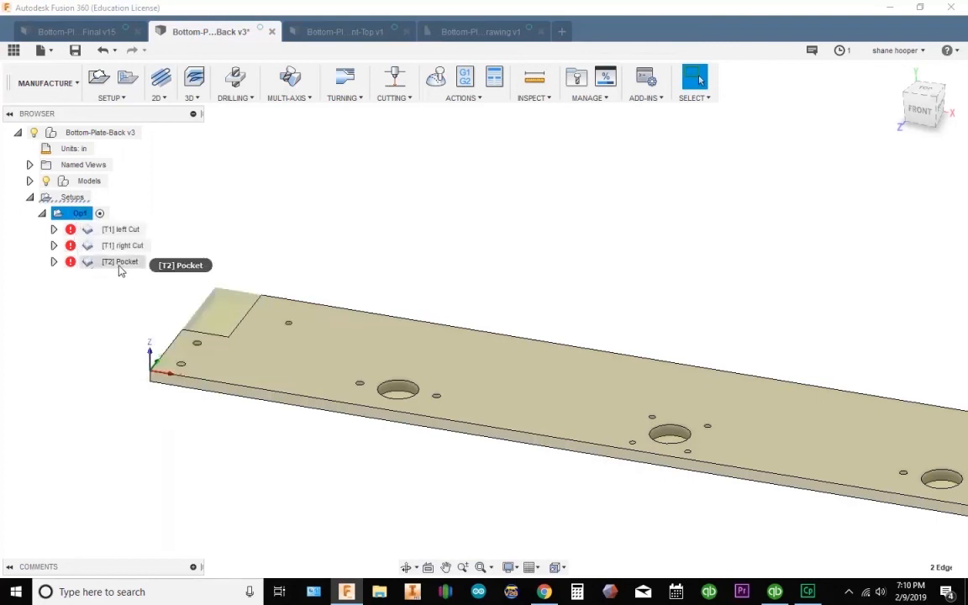
- Duplicate the Pocket operation twice in Op1, giving one pocket operation for each of the plate's three large holes
right_click(80, 219)
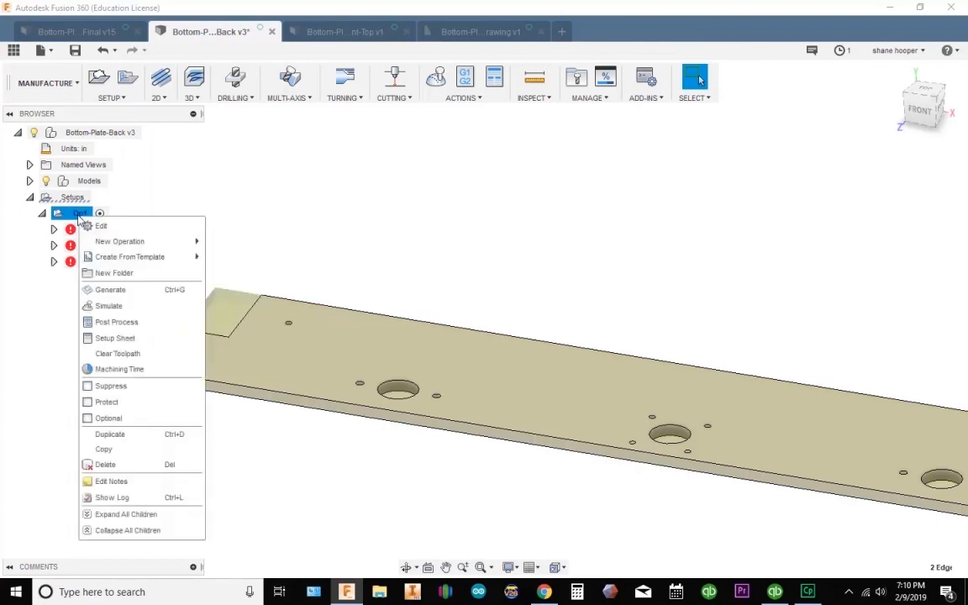
left_click(533, 244)
scroll(497, 354, "down", 3)
middle_click_drag(497, 354, 368, 320)
scroll(331, 336, "down", 1)
scroll(331, 336, "down", 2)
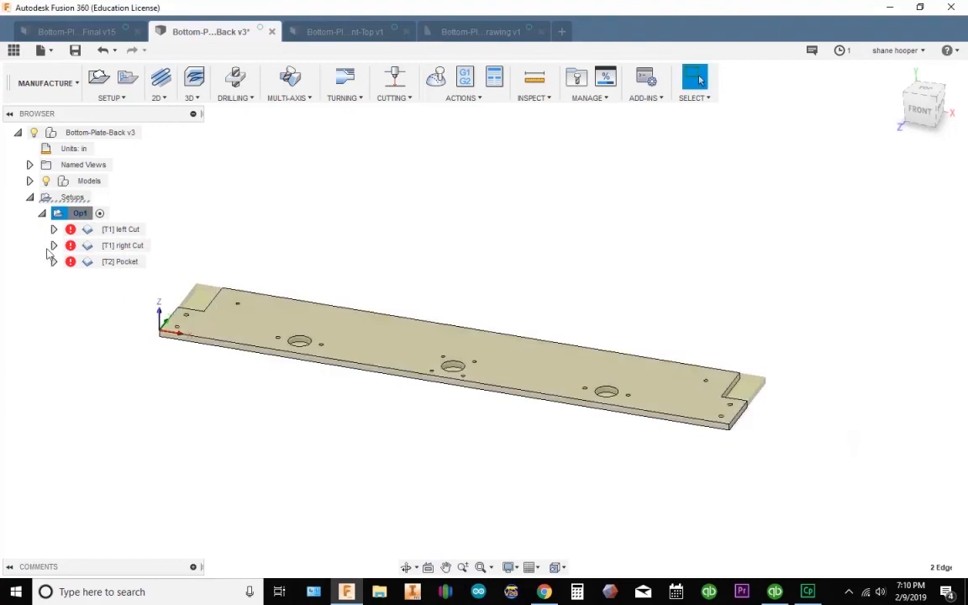
right_click(121, 263)
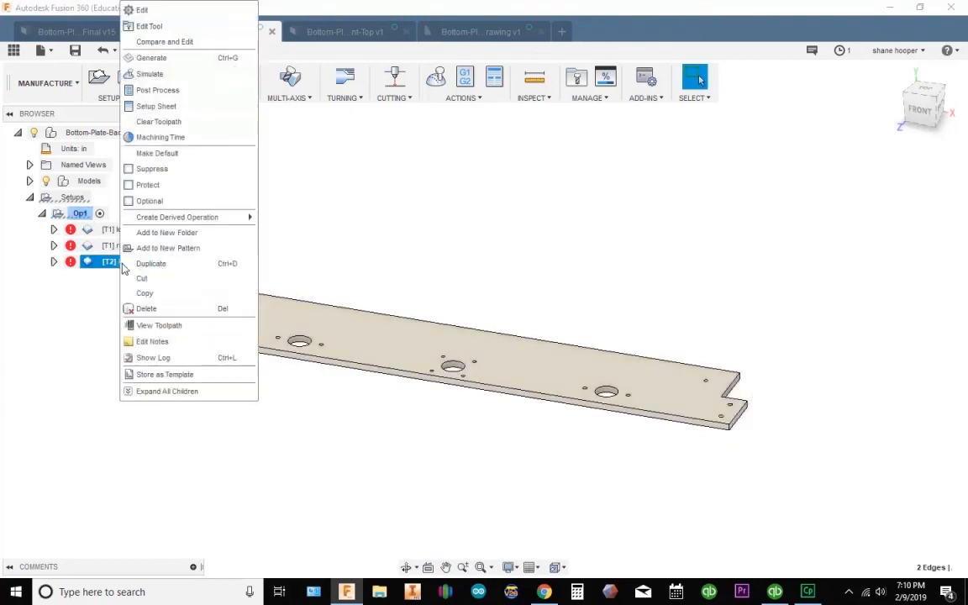
left_click(126, 265)
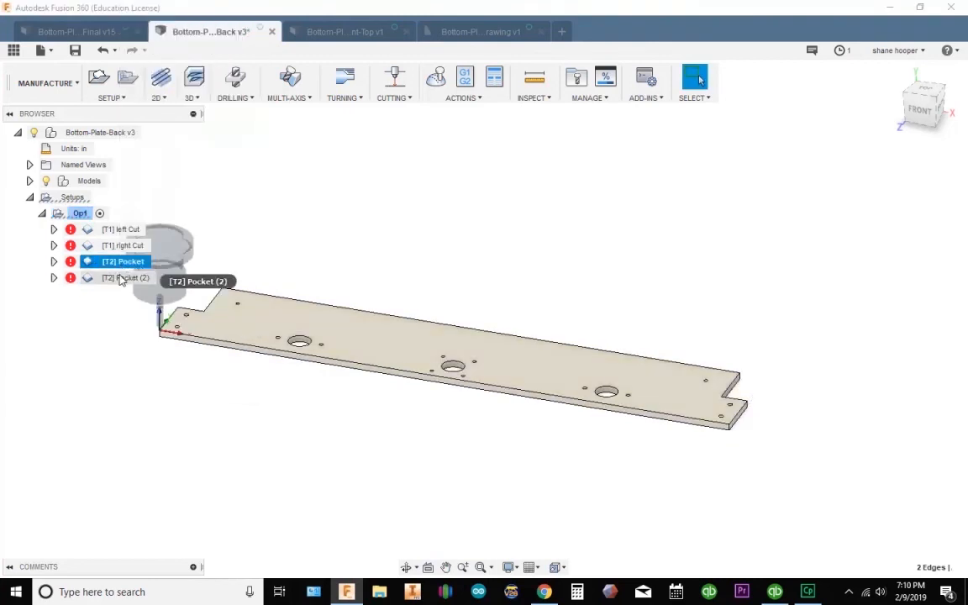
right_click(111, 279)
left_click(172, 266)
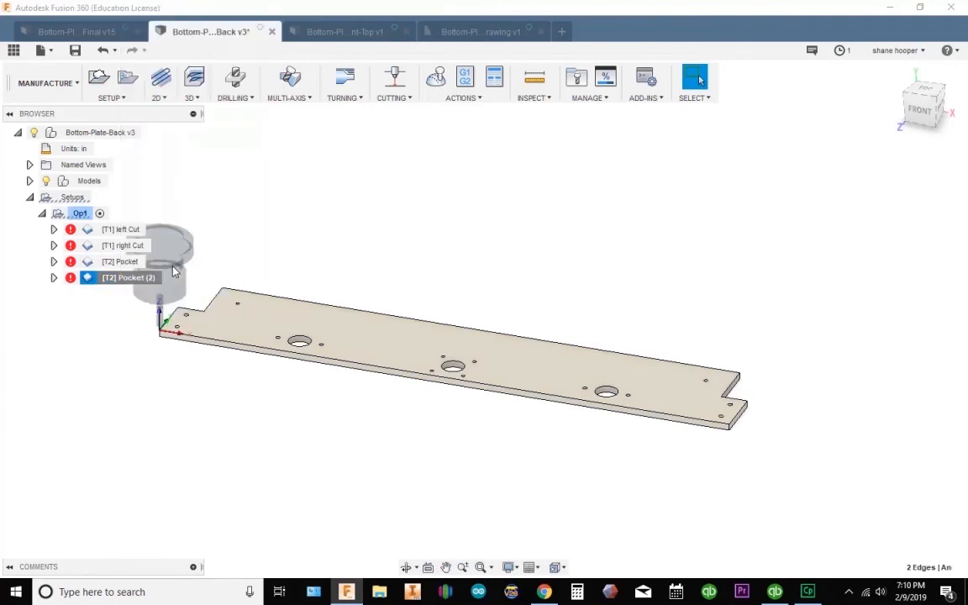
- Add drilling operations to Op1 from the Center Drill and .098 Drill templates, then clear the setup selection
right_click(80, 216)
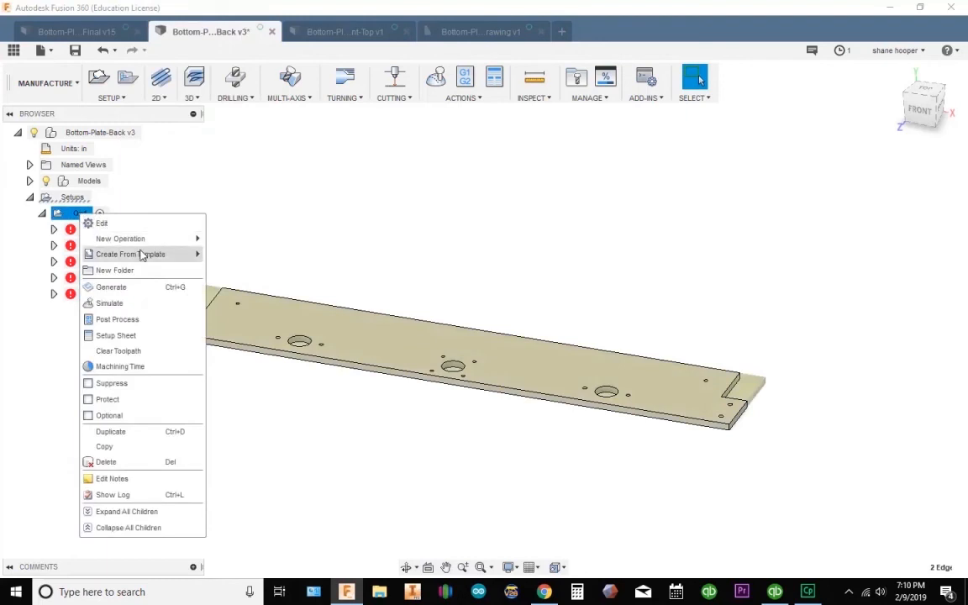
mouse_move(127, 254)
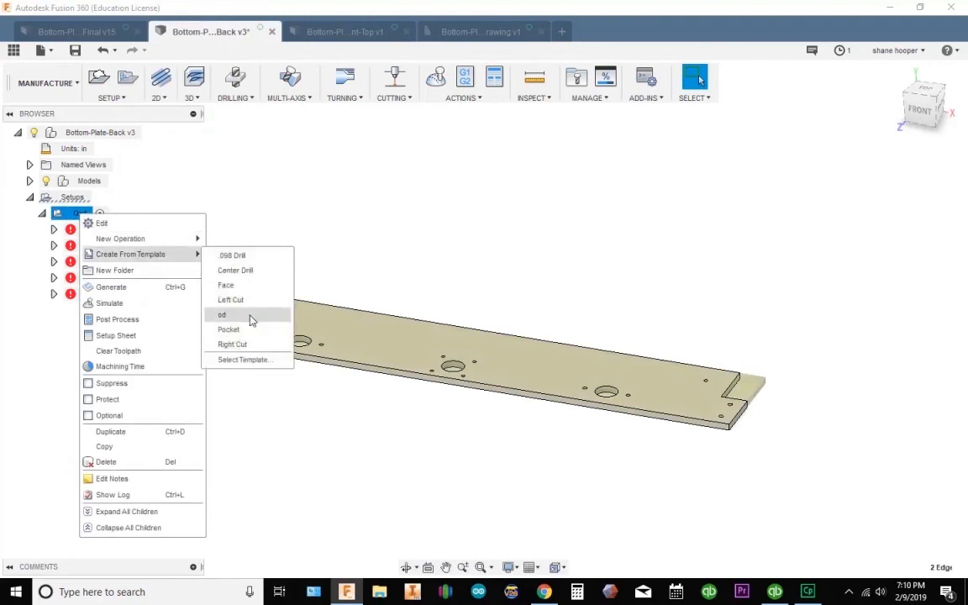
left_click(253, 274)
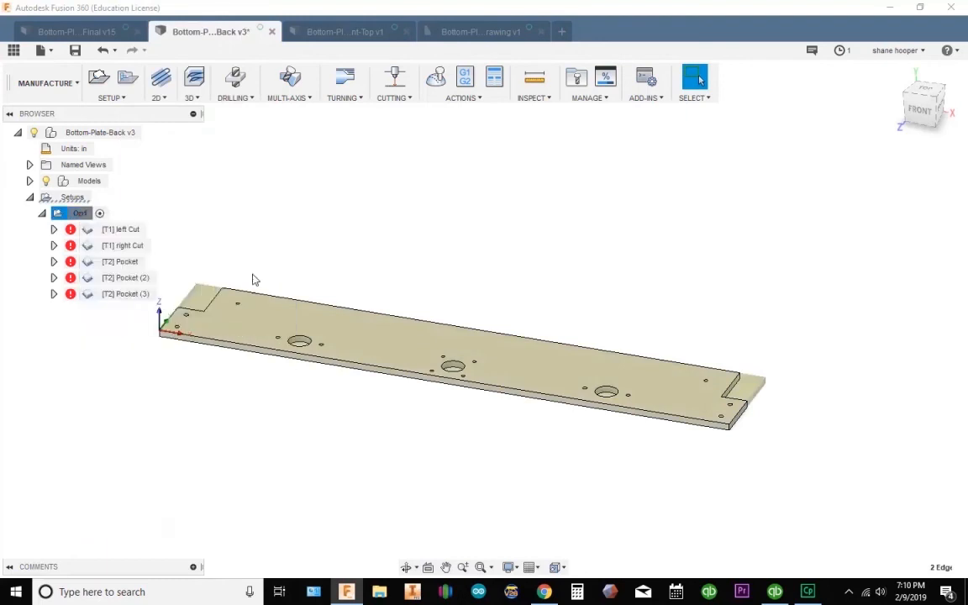
right_click(83, 220)
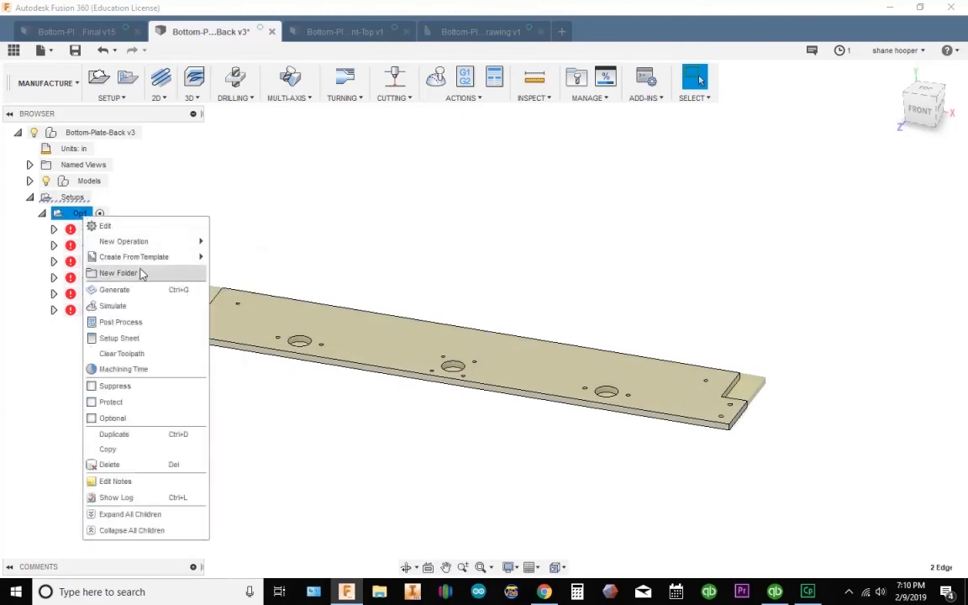
mouse_move(184, 259)
left_click(228, 256)
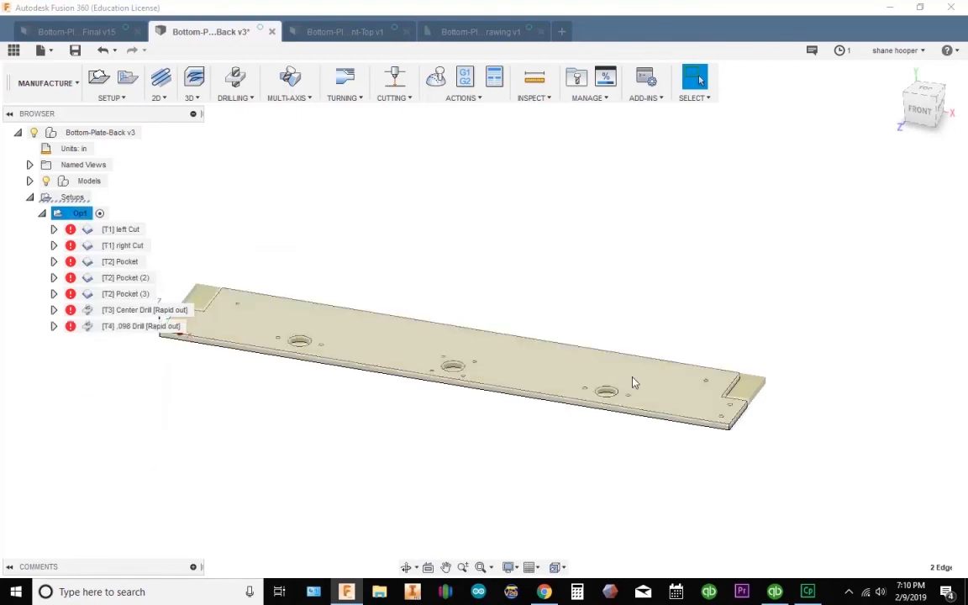
left_click(131, 376)
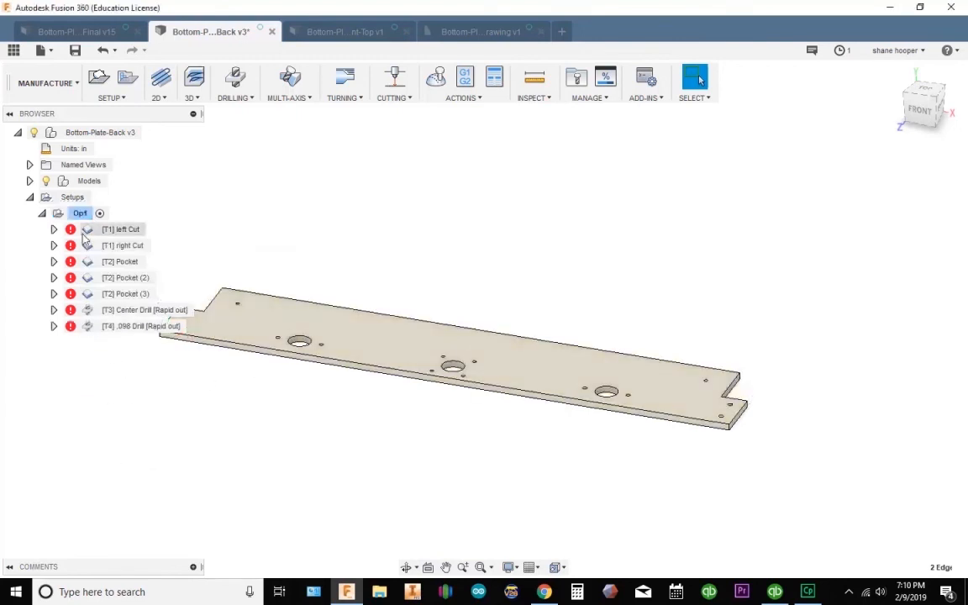